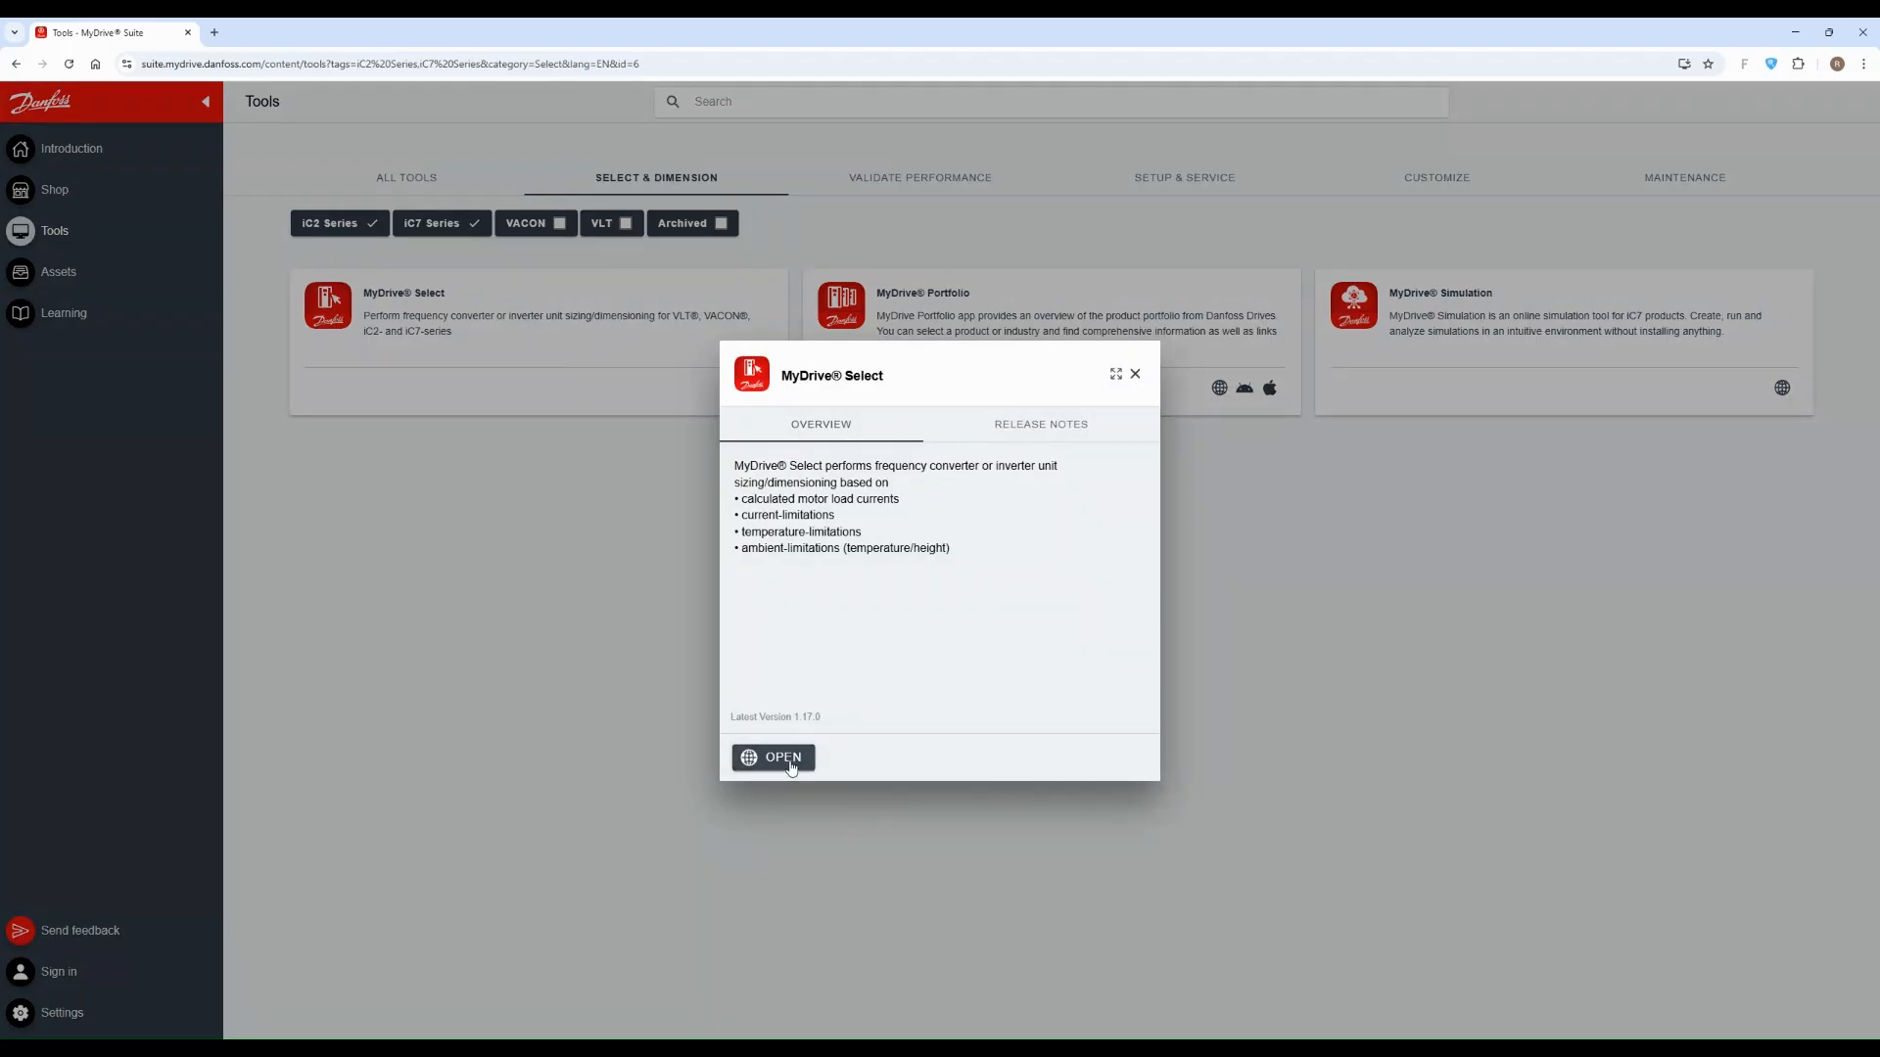
Step: Launch MyDrive Select in the browser and expand its navigation menu
left_click(788, 760)
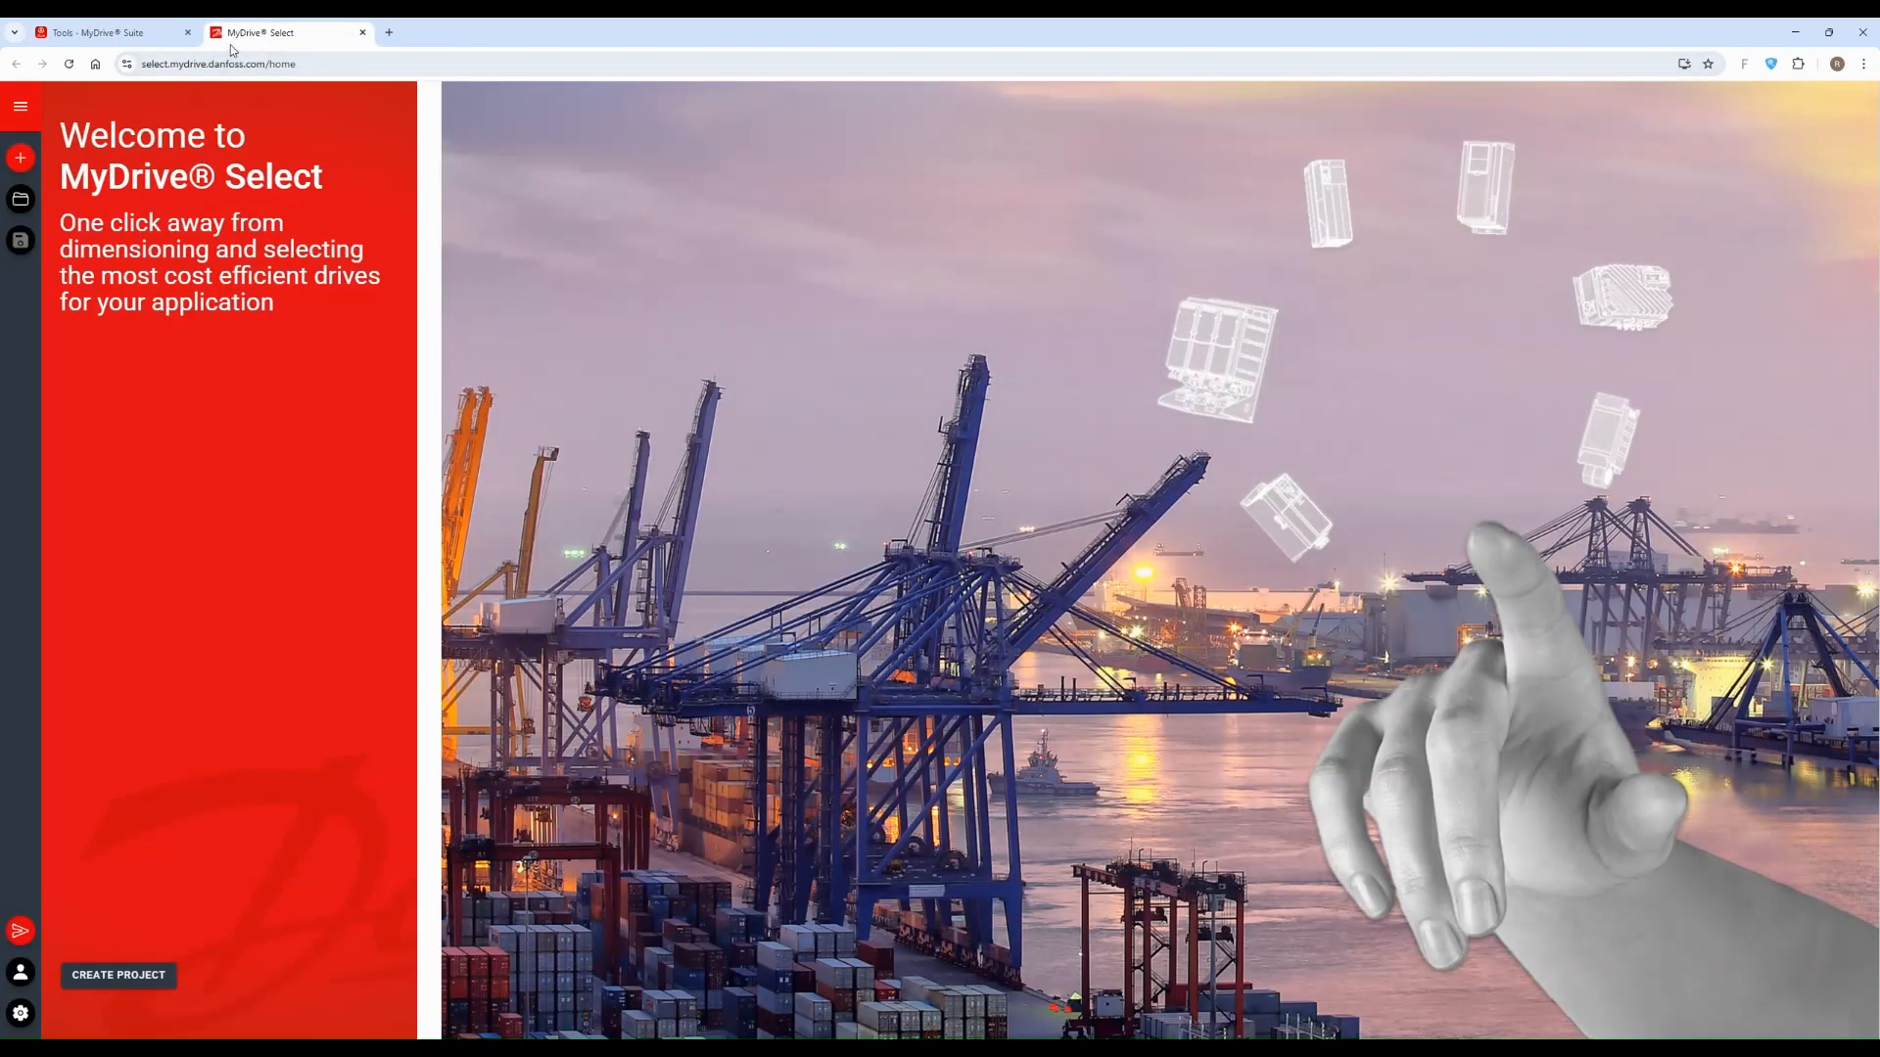
left_click_drag(299, 63, 121, 84)
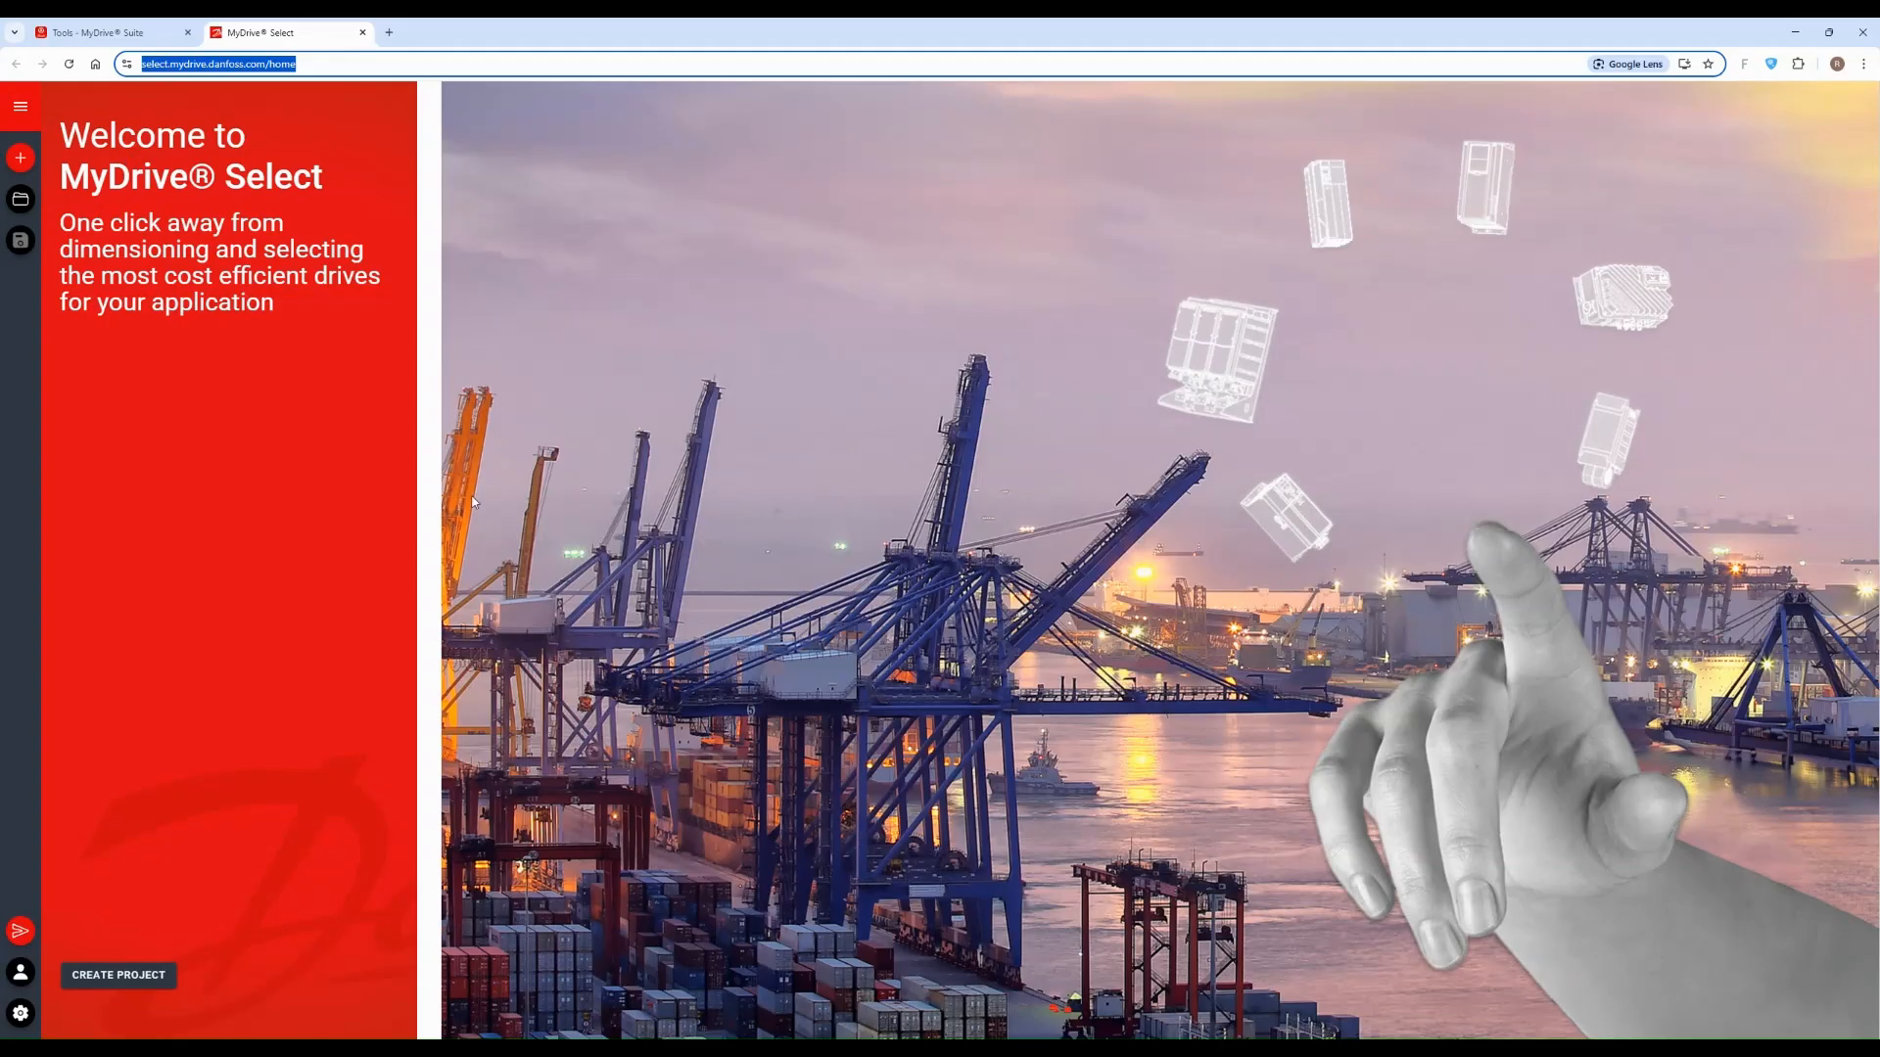
left_click(210, 478)
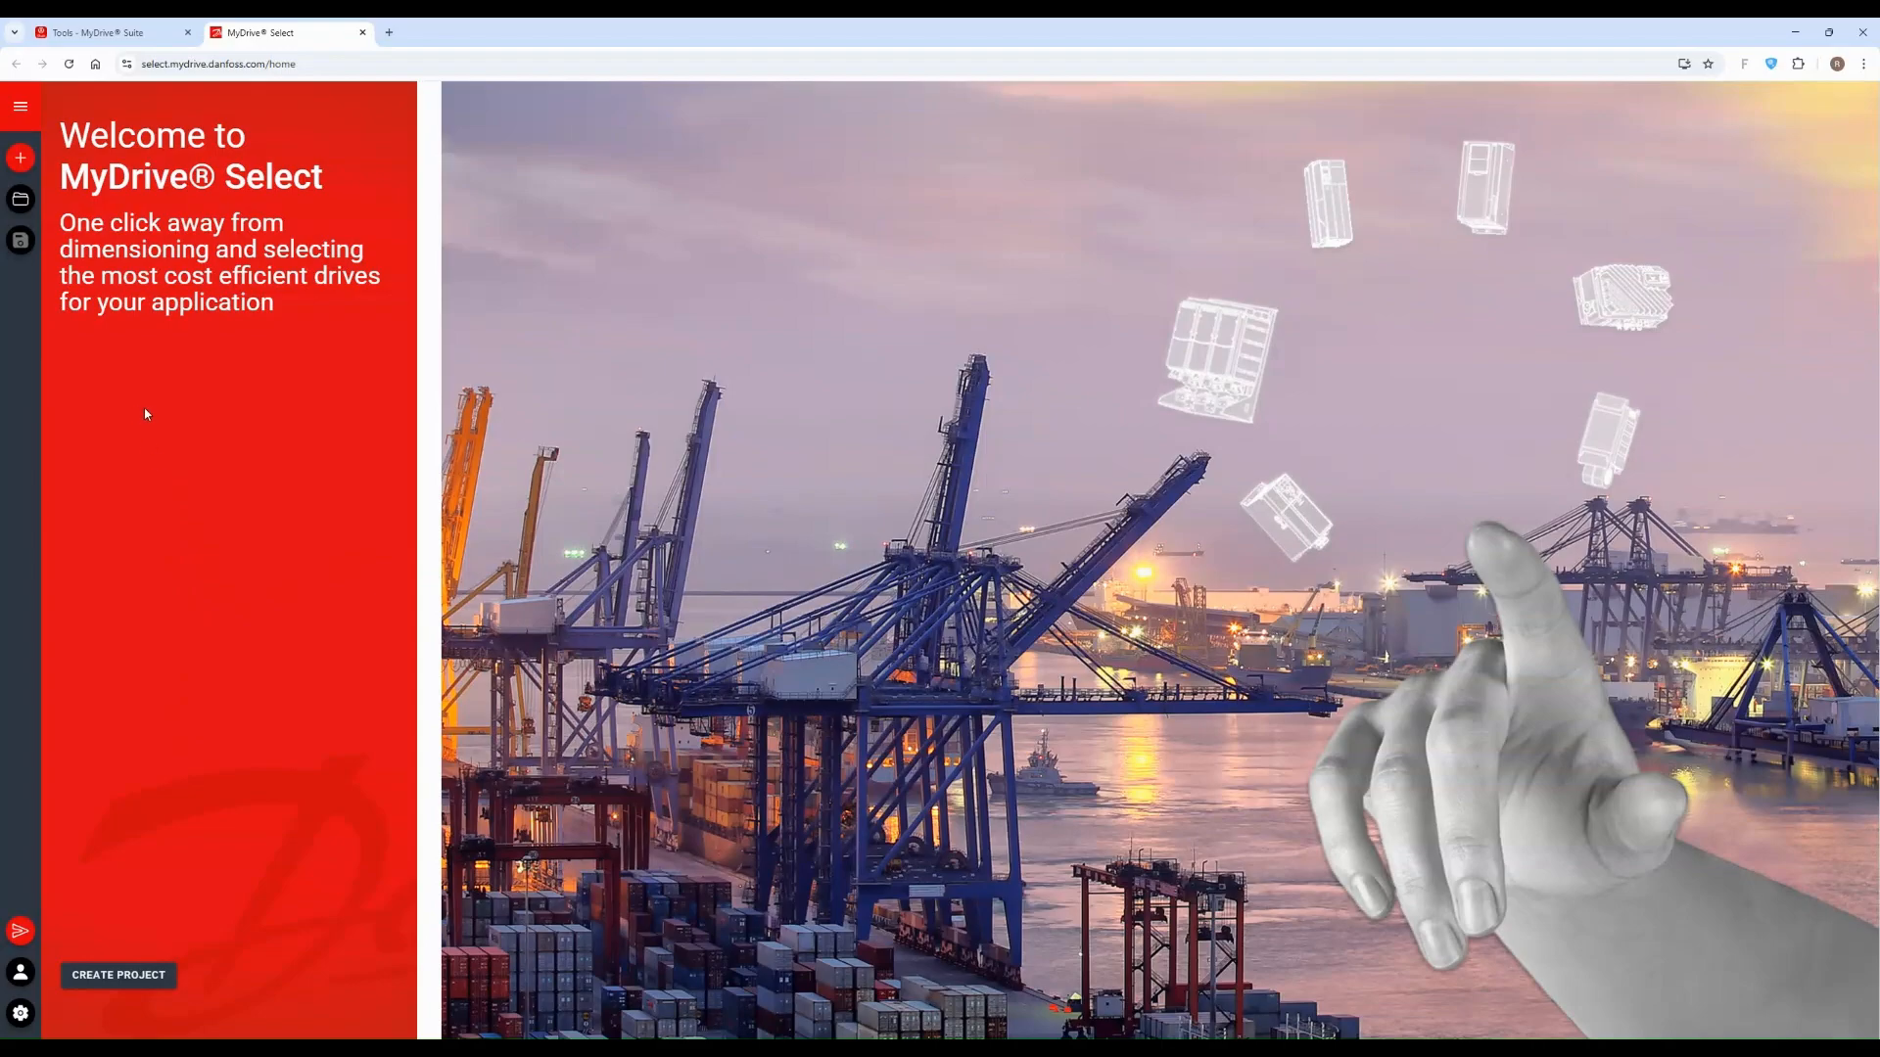
left_click(21, 108)
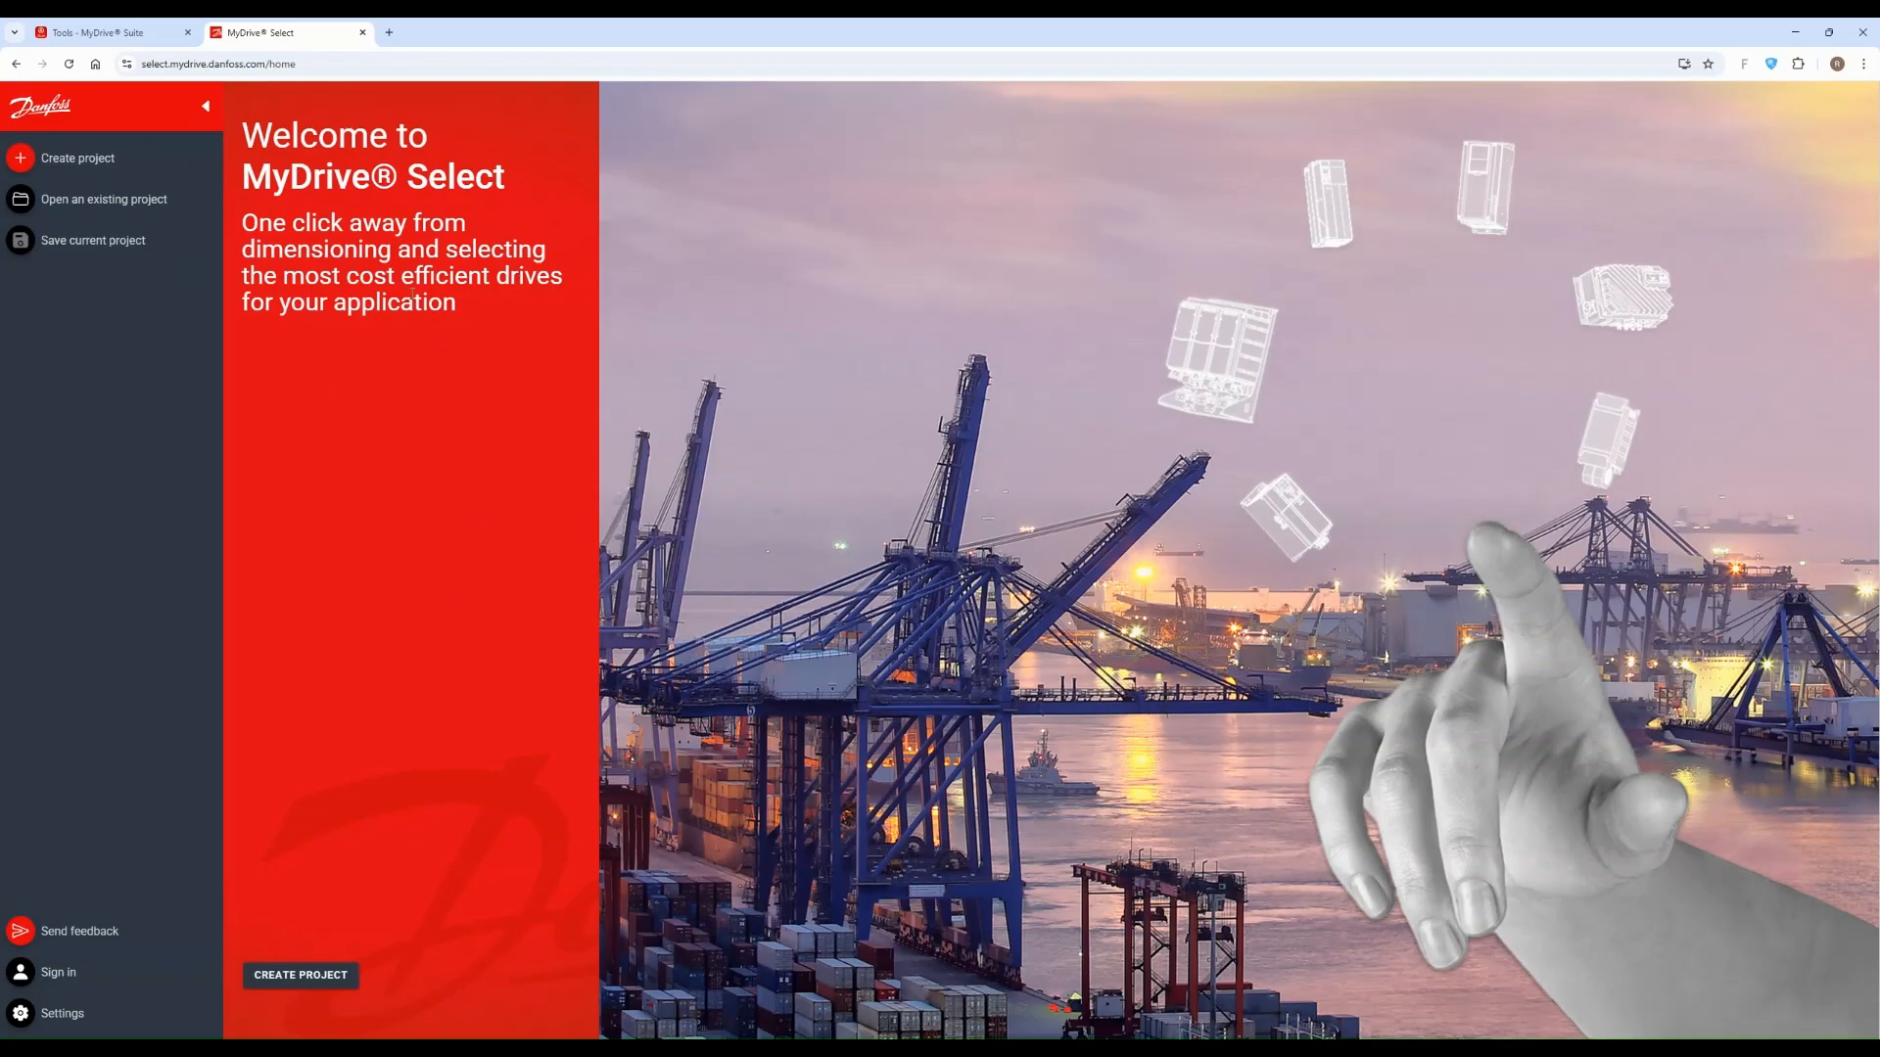
Step: Start a new project and name it "traning project"
left_click(299, 974)
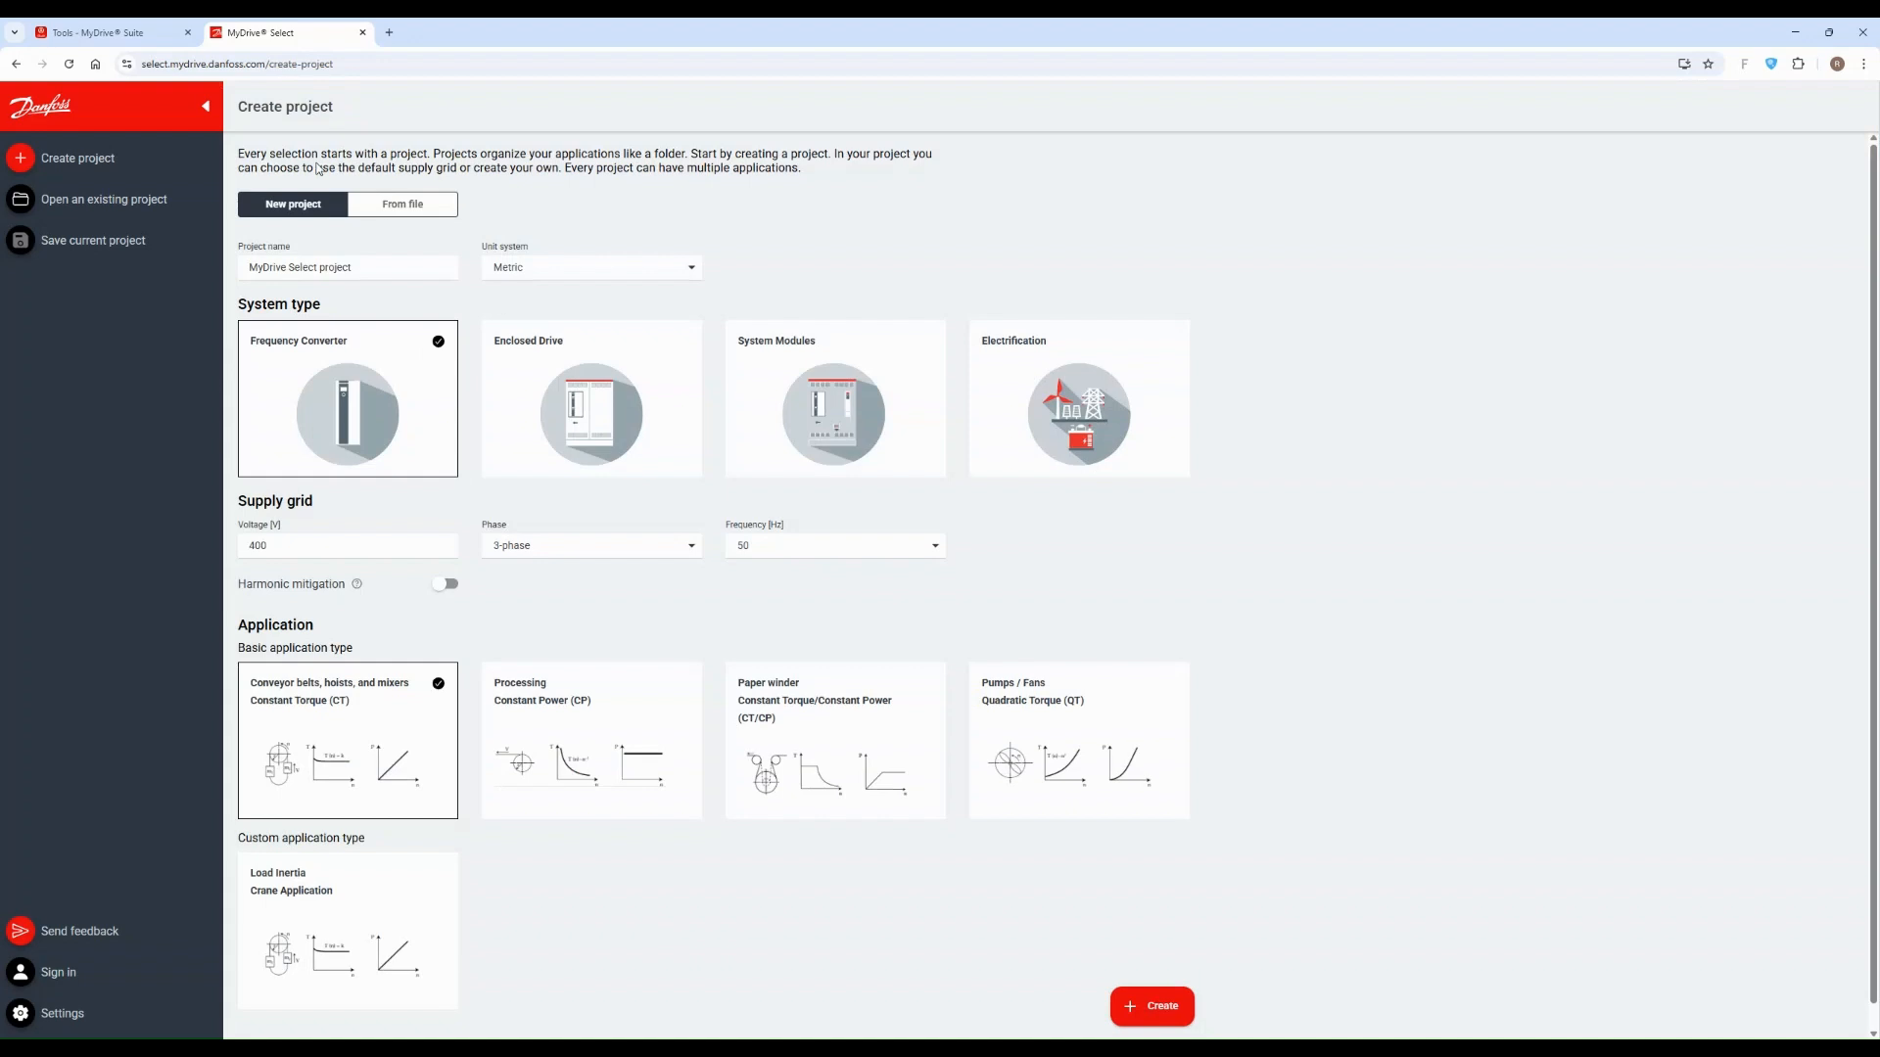
left_click(72, 163)
triple_click(386, 275)
type("traning project")
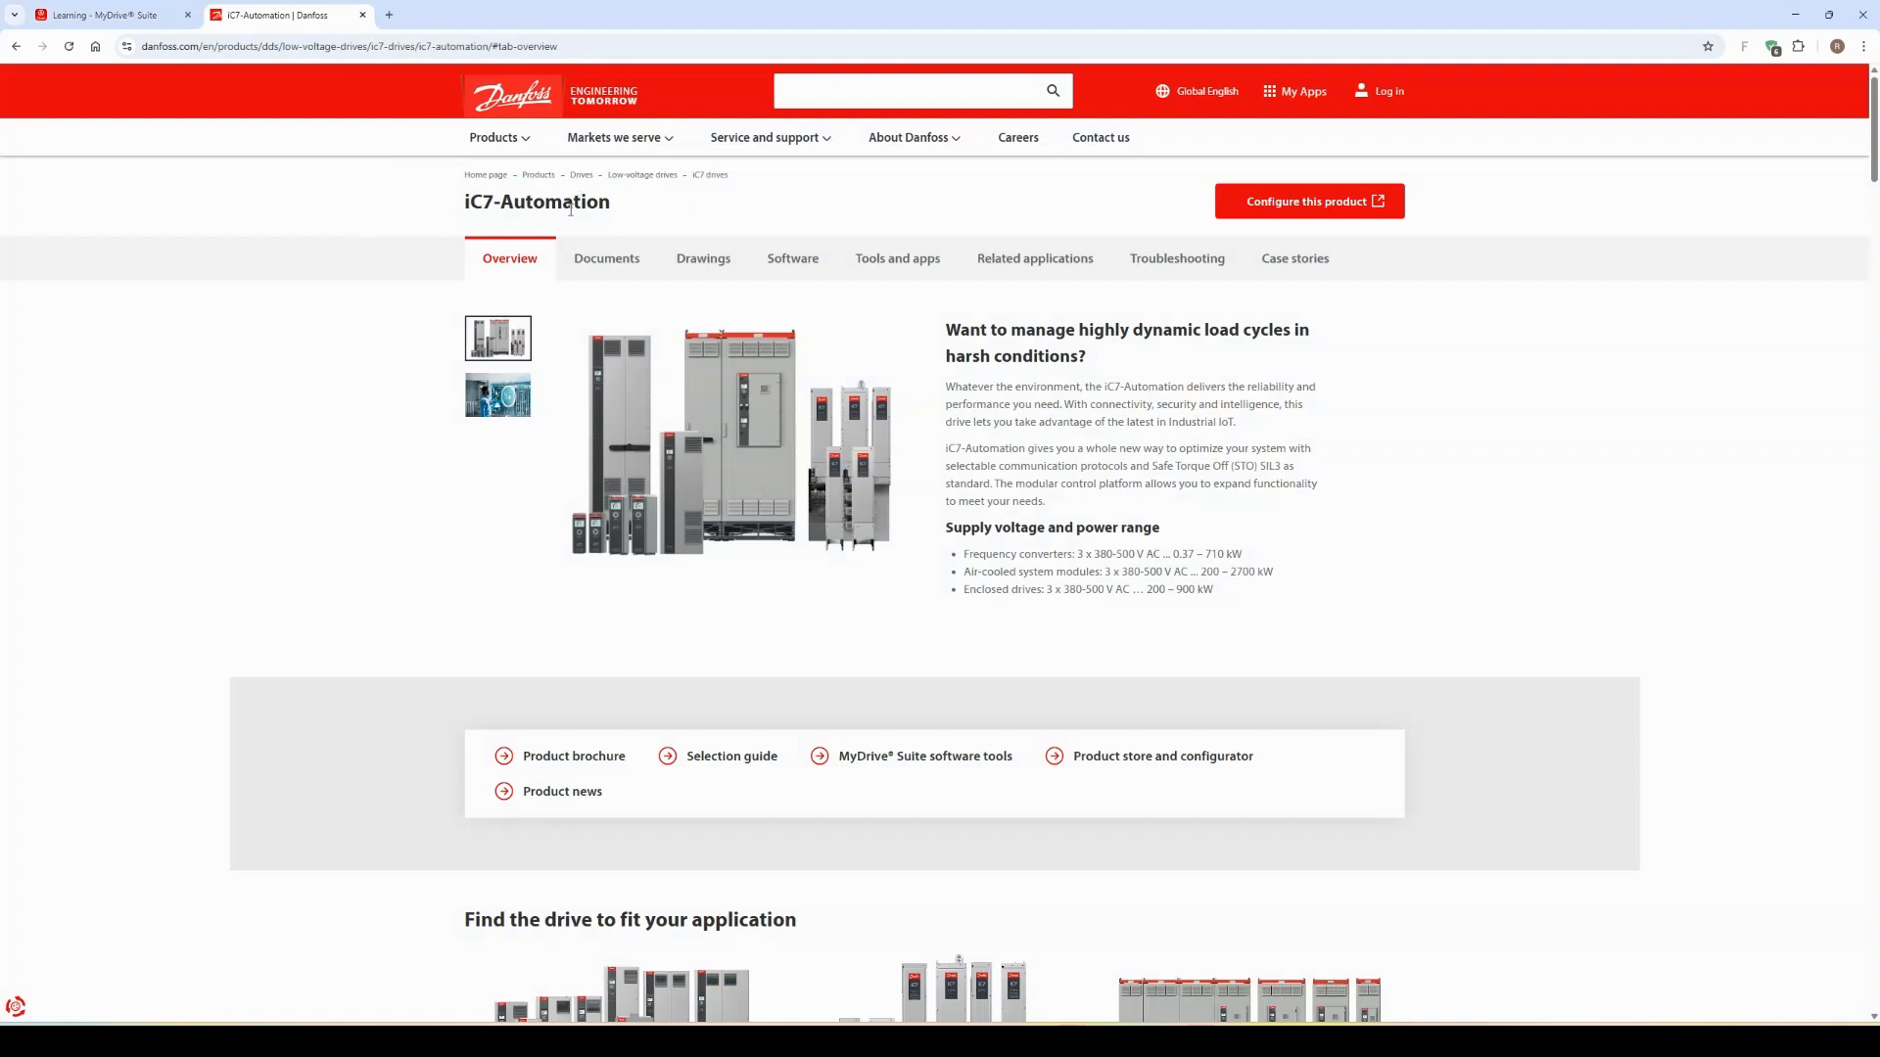
Step: Look through the iC7-Automation product page overview for the available drive types
scroll(1041, 525, "down", 1)
scroll(810, 490, "down", 3)
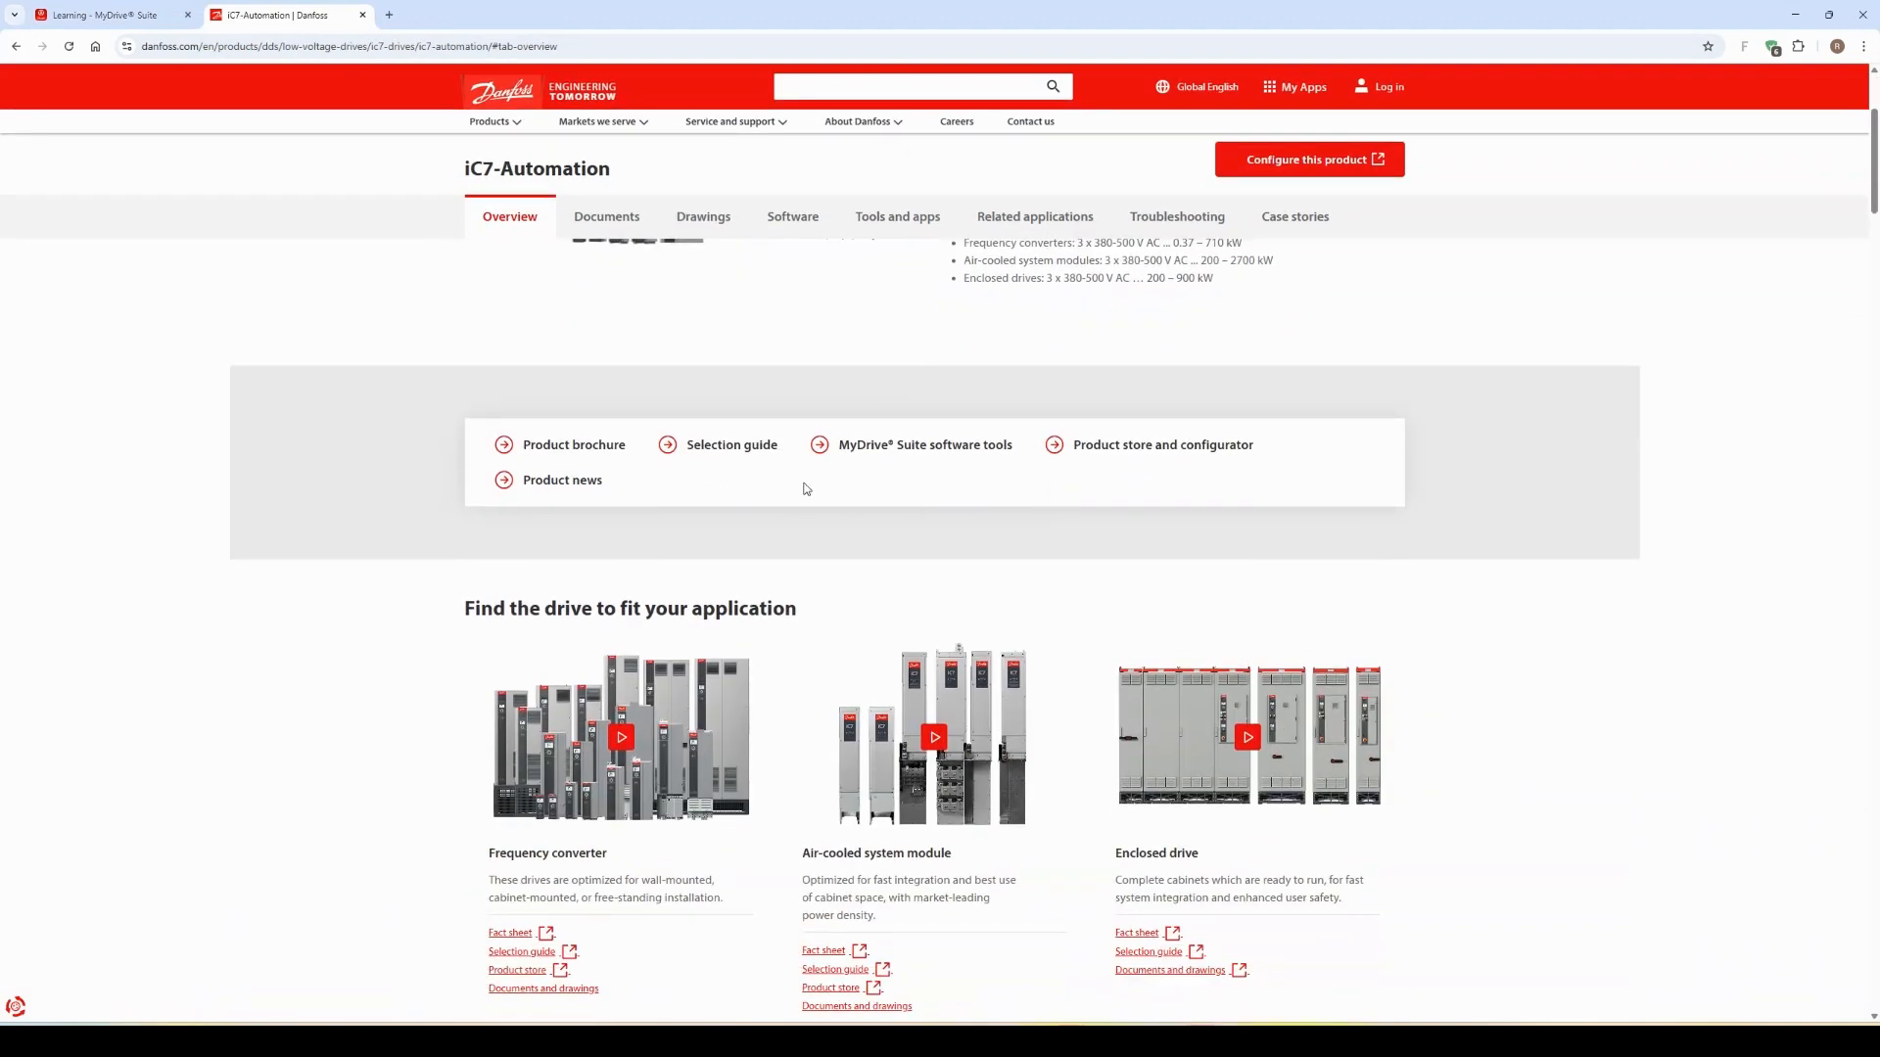
scroll(805, 494, "down", 2)
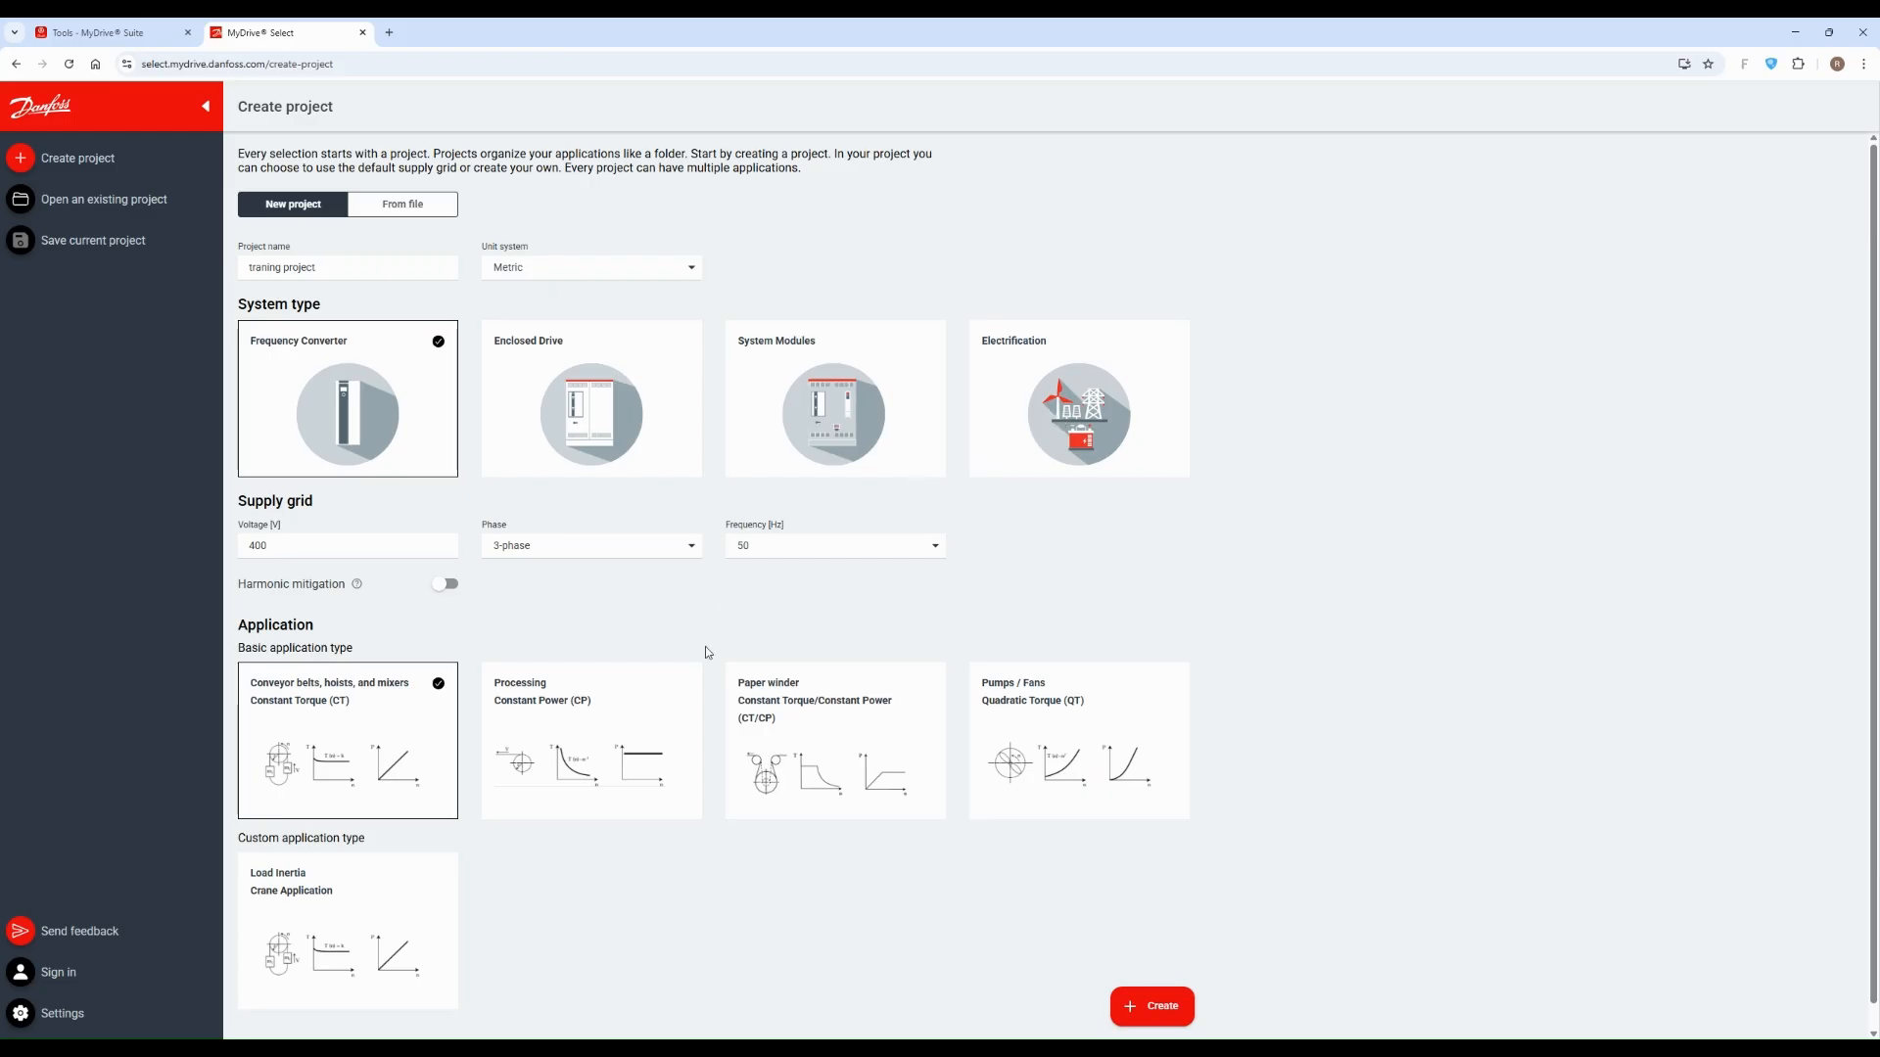
Step: Enable harmonic mitigation for the supply grid to check its compensation options, and disable it again
scroll(323, 478, "down", 1)
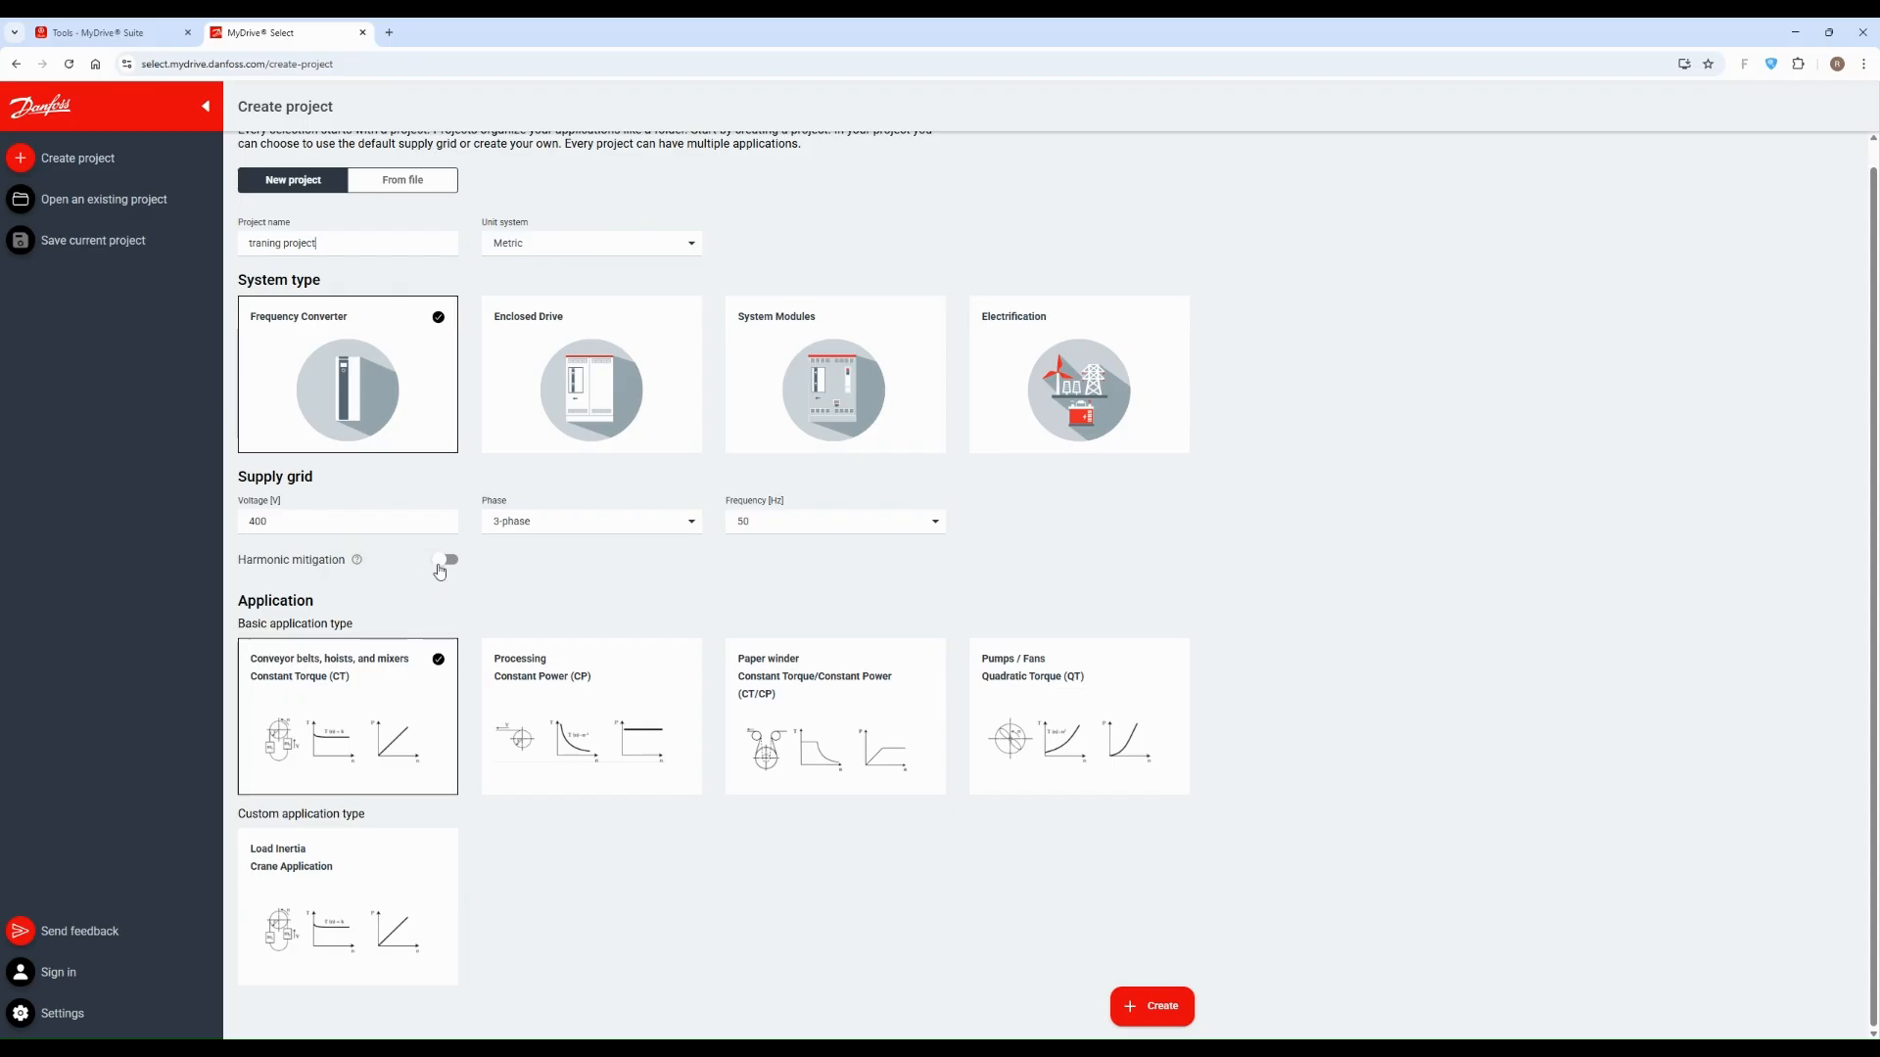
left_click(443, 563)
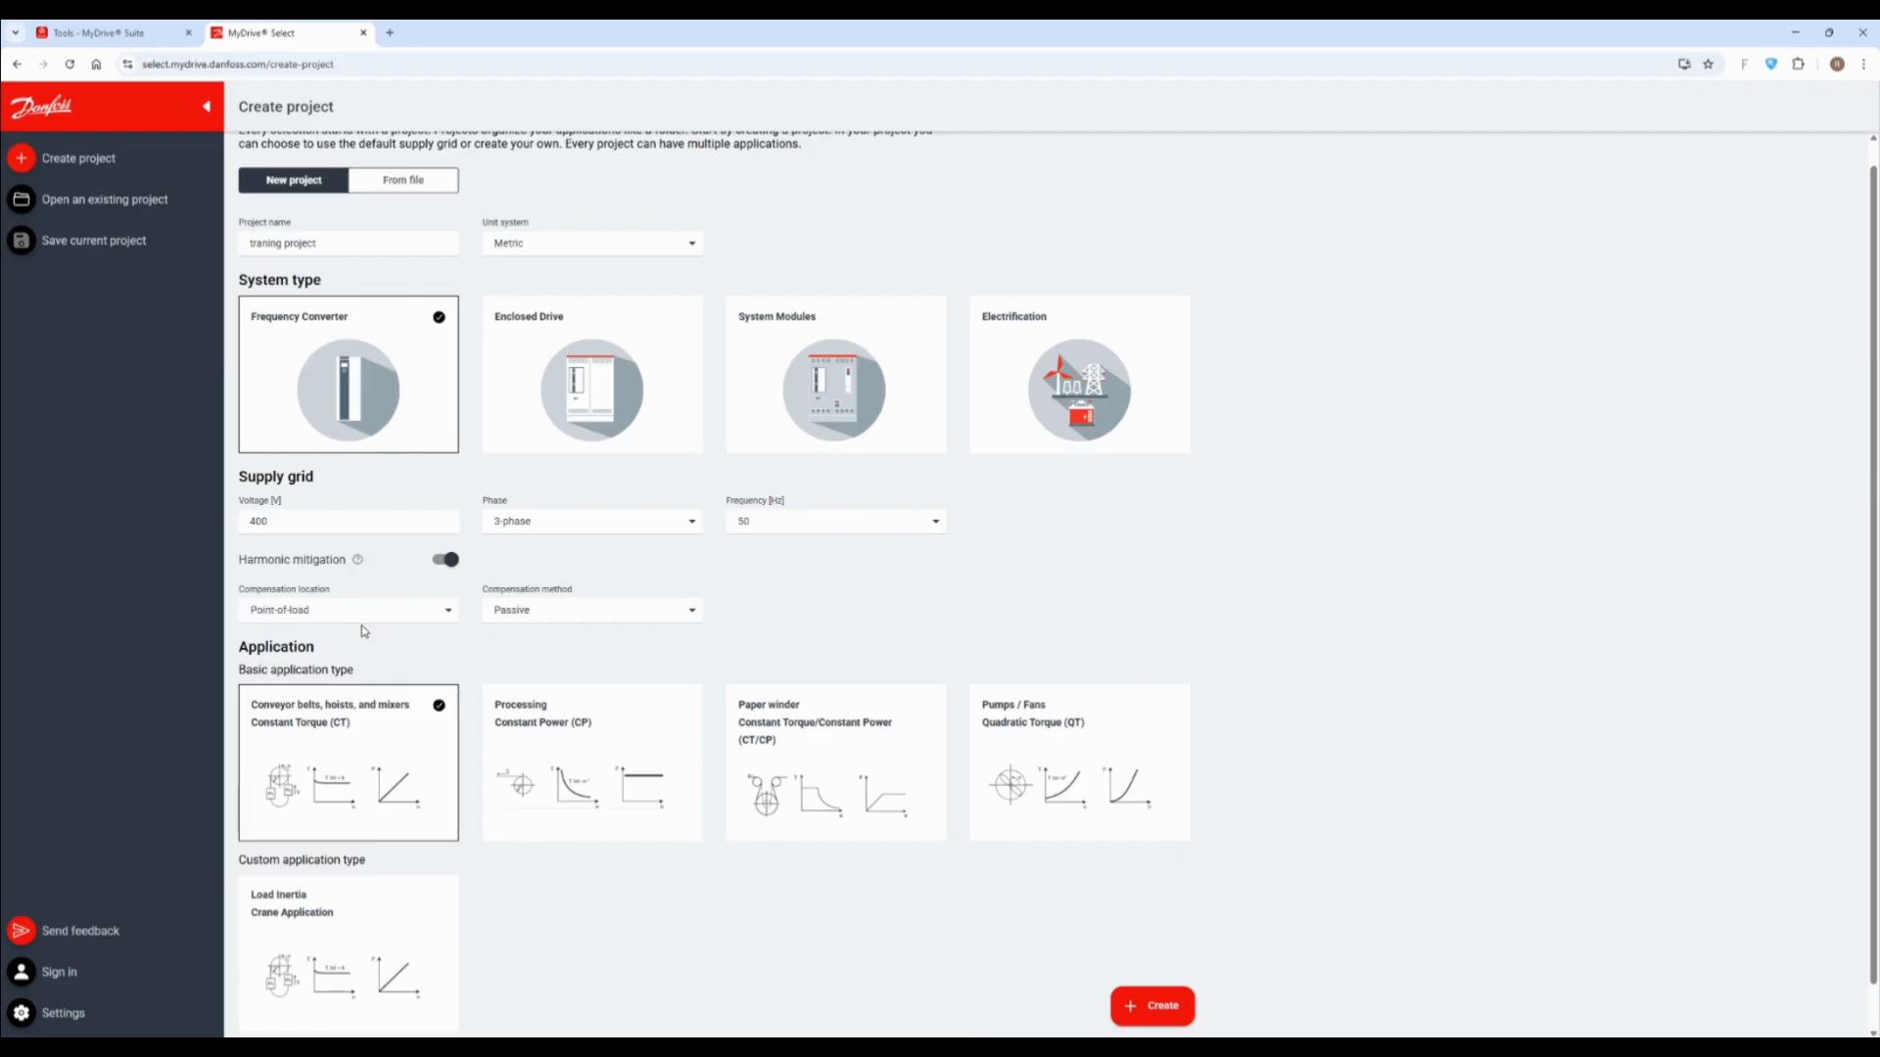
left_click(443, 562)
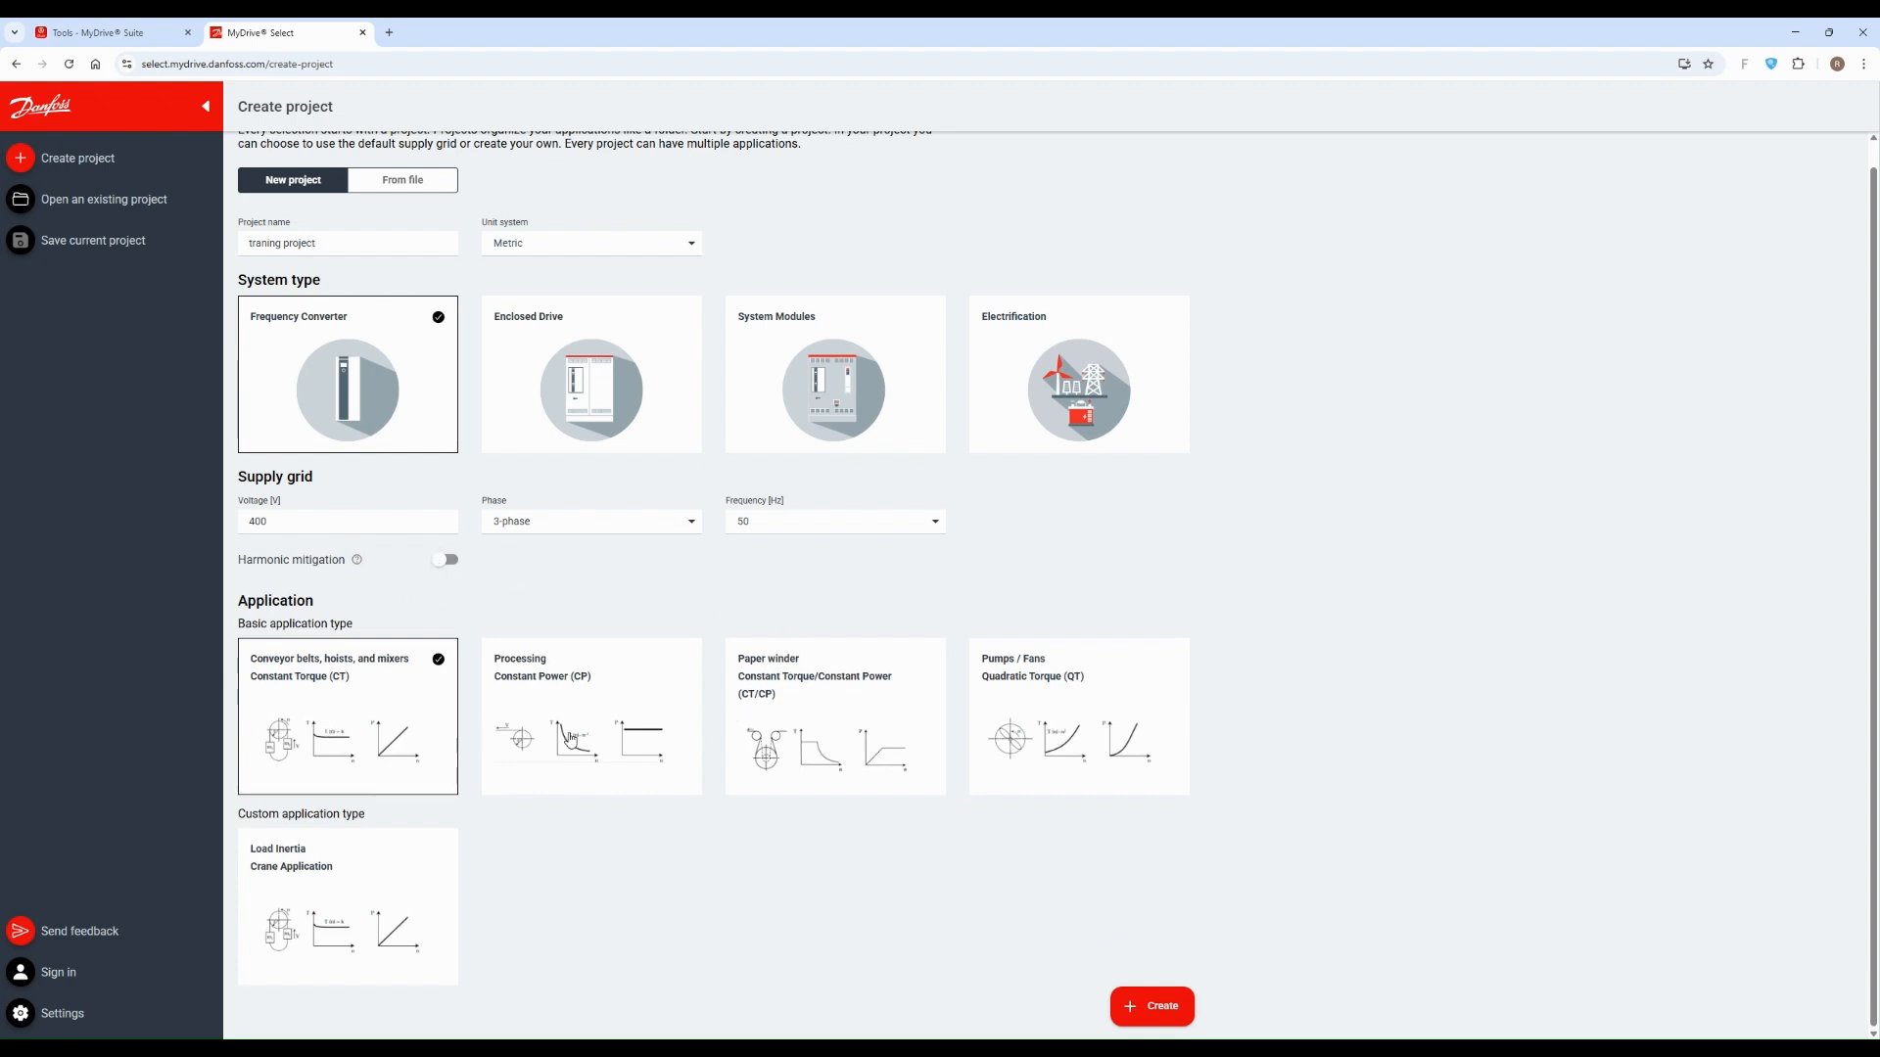
Step: Choose the Pumps / Fans Quadratic Torque (QT) application type and create the project
left_click(1179, 745)
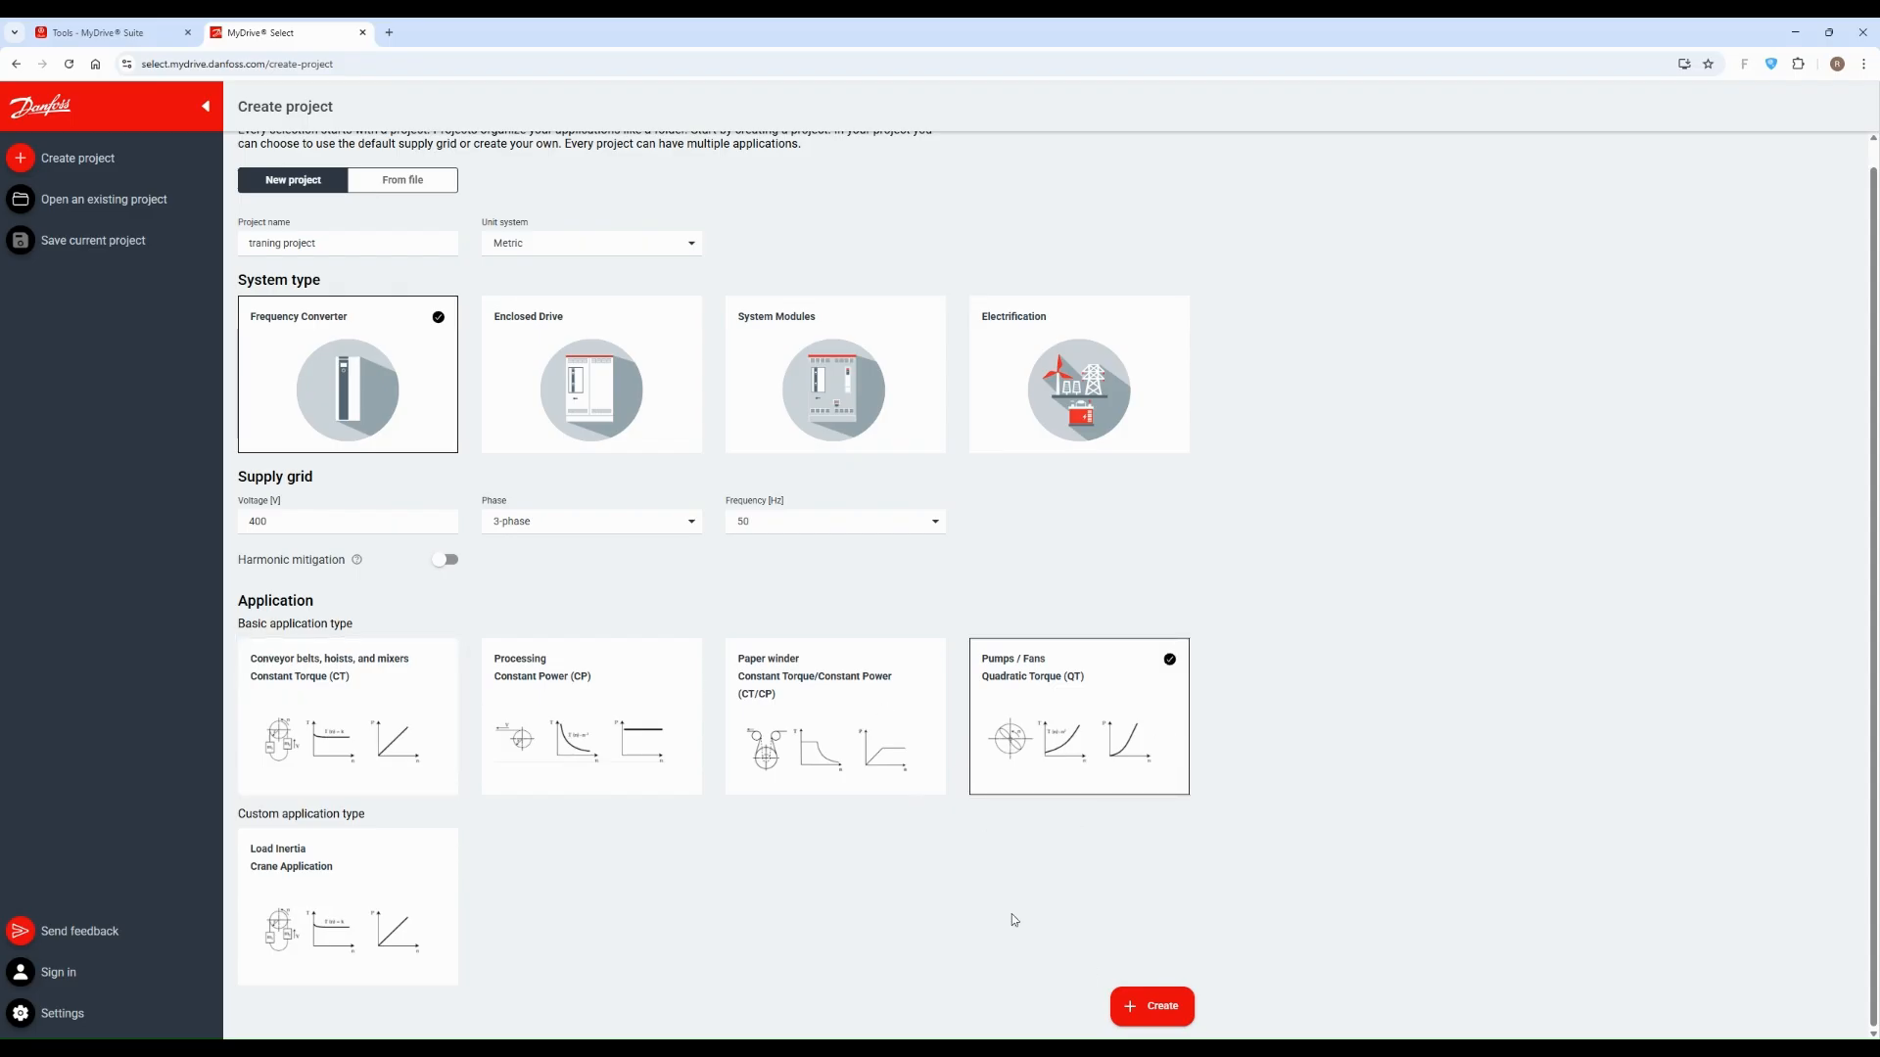
left_click(1171, 1016)
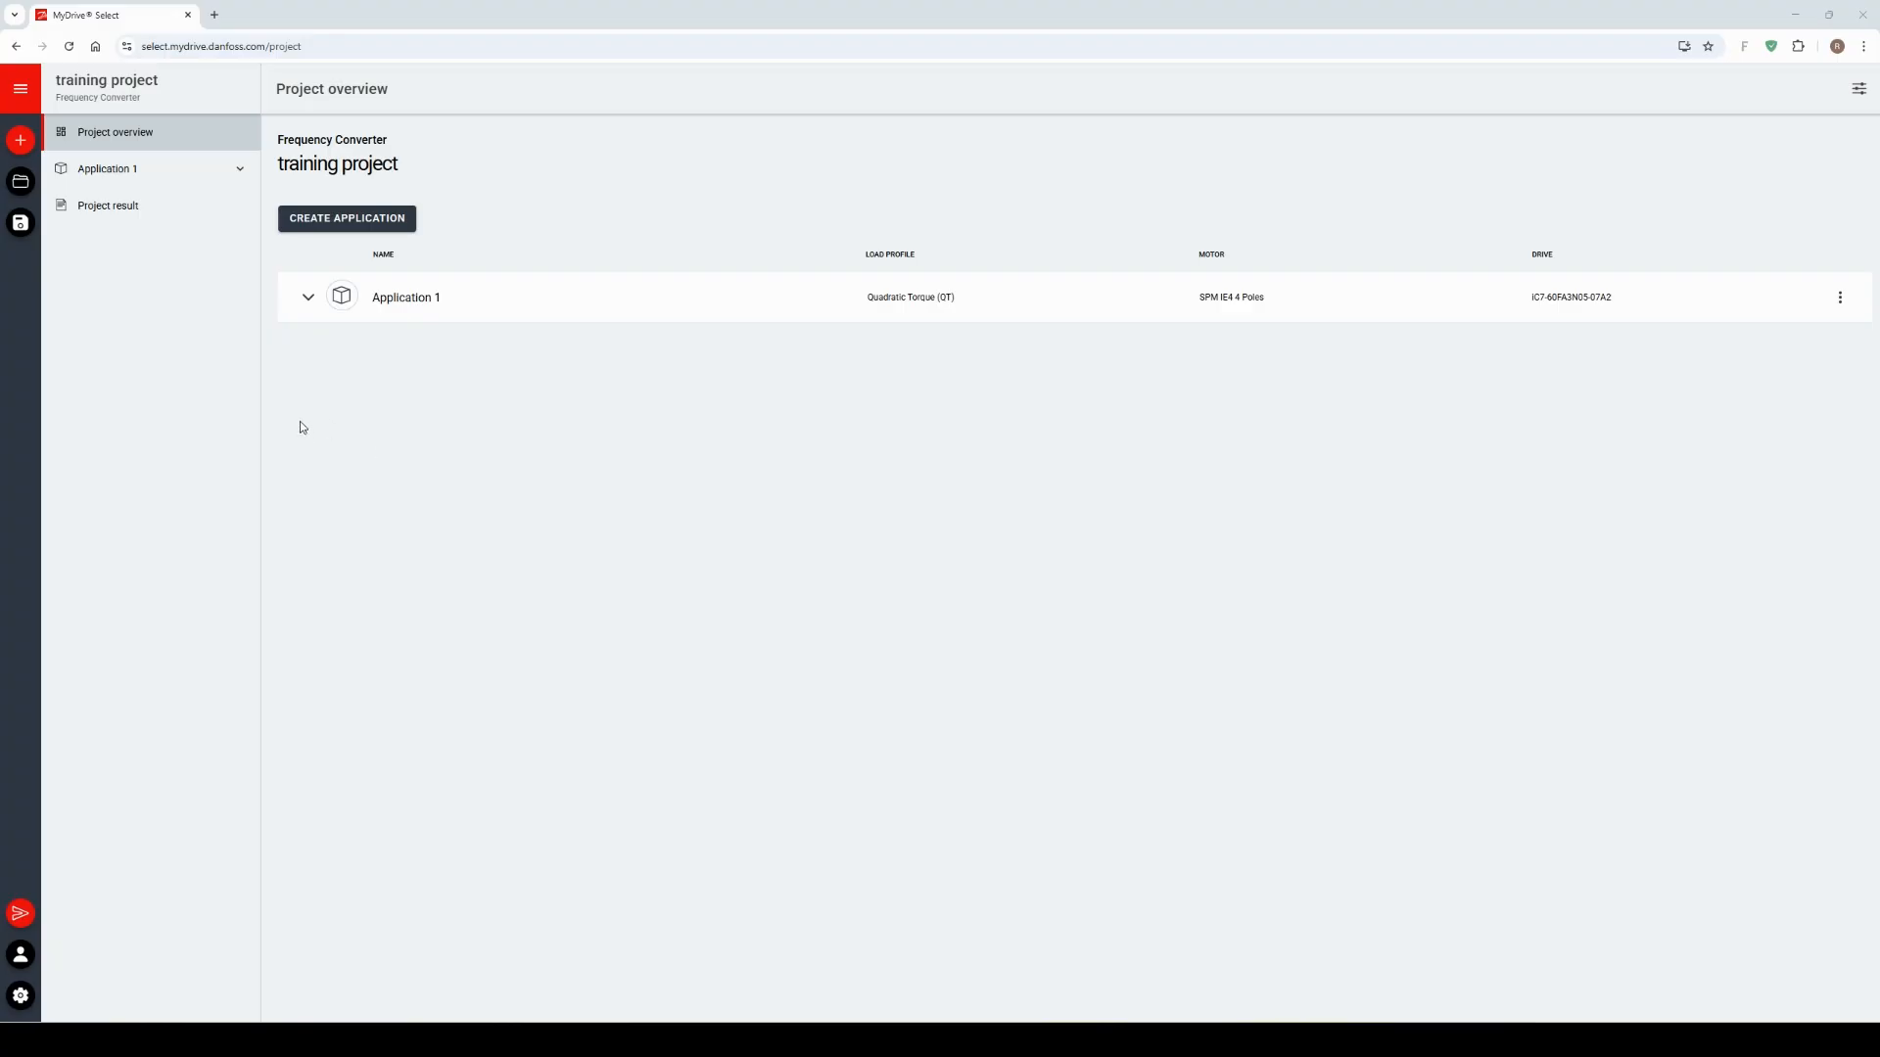
Step: Examine the load profile, motor and drive details of Application 1 in the project overview
left_click(115, 135)
left_click(309, 298)
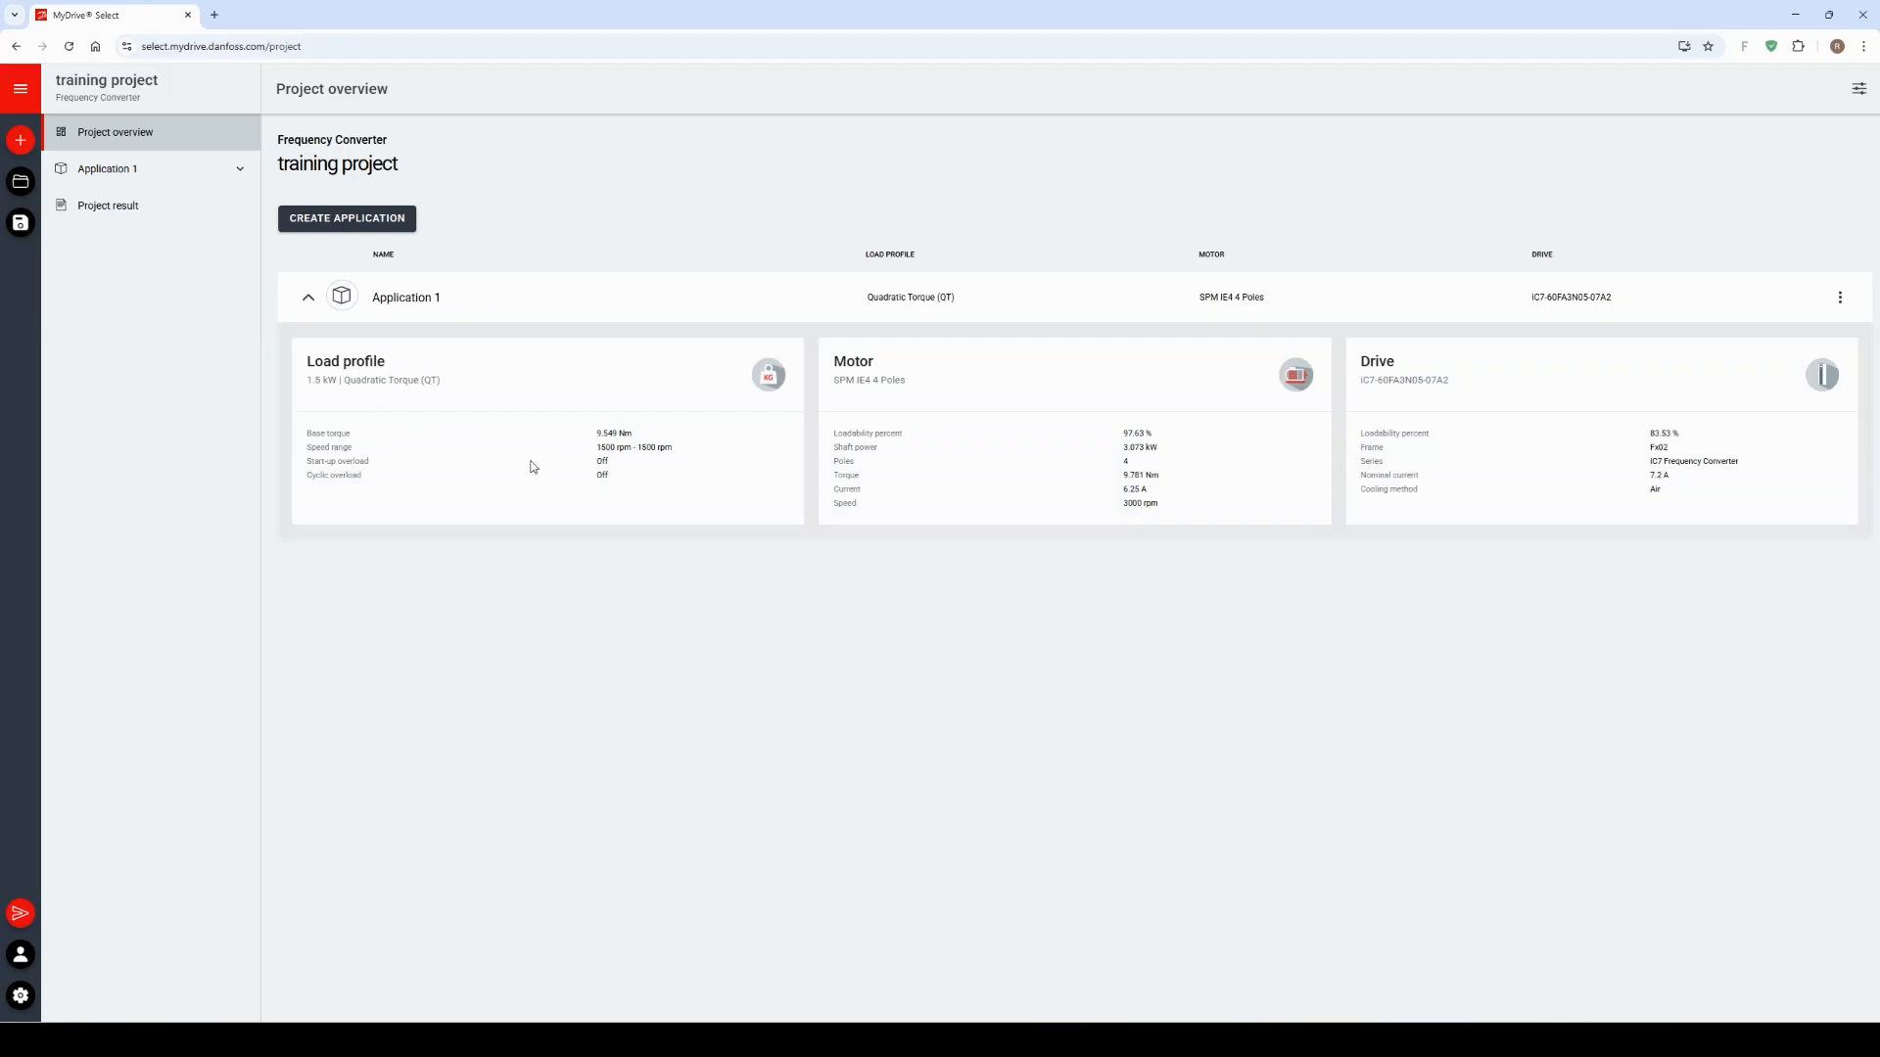
left_click(309, 301)
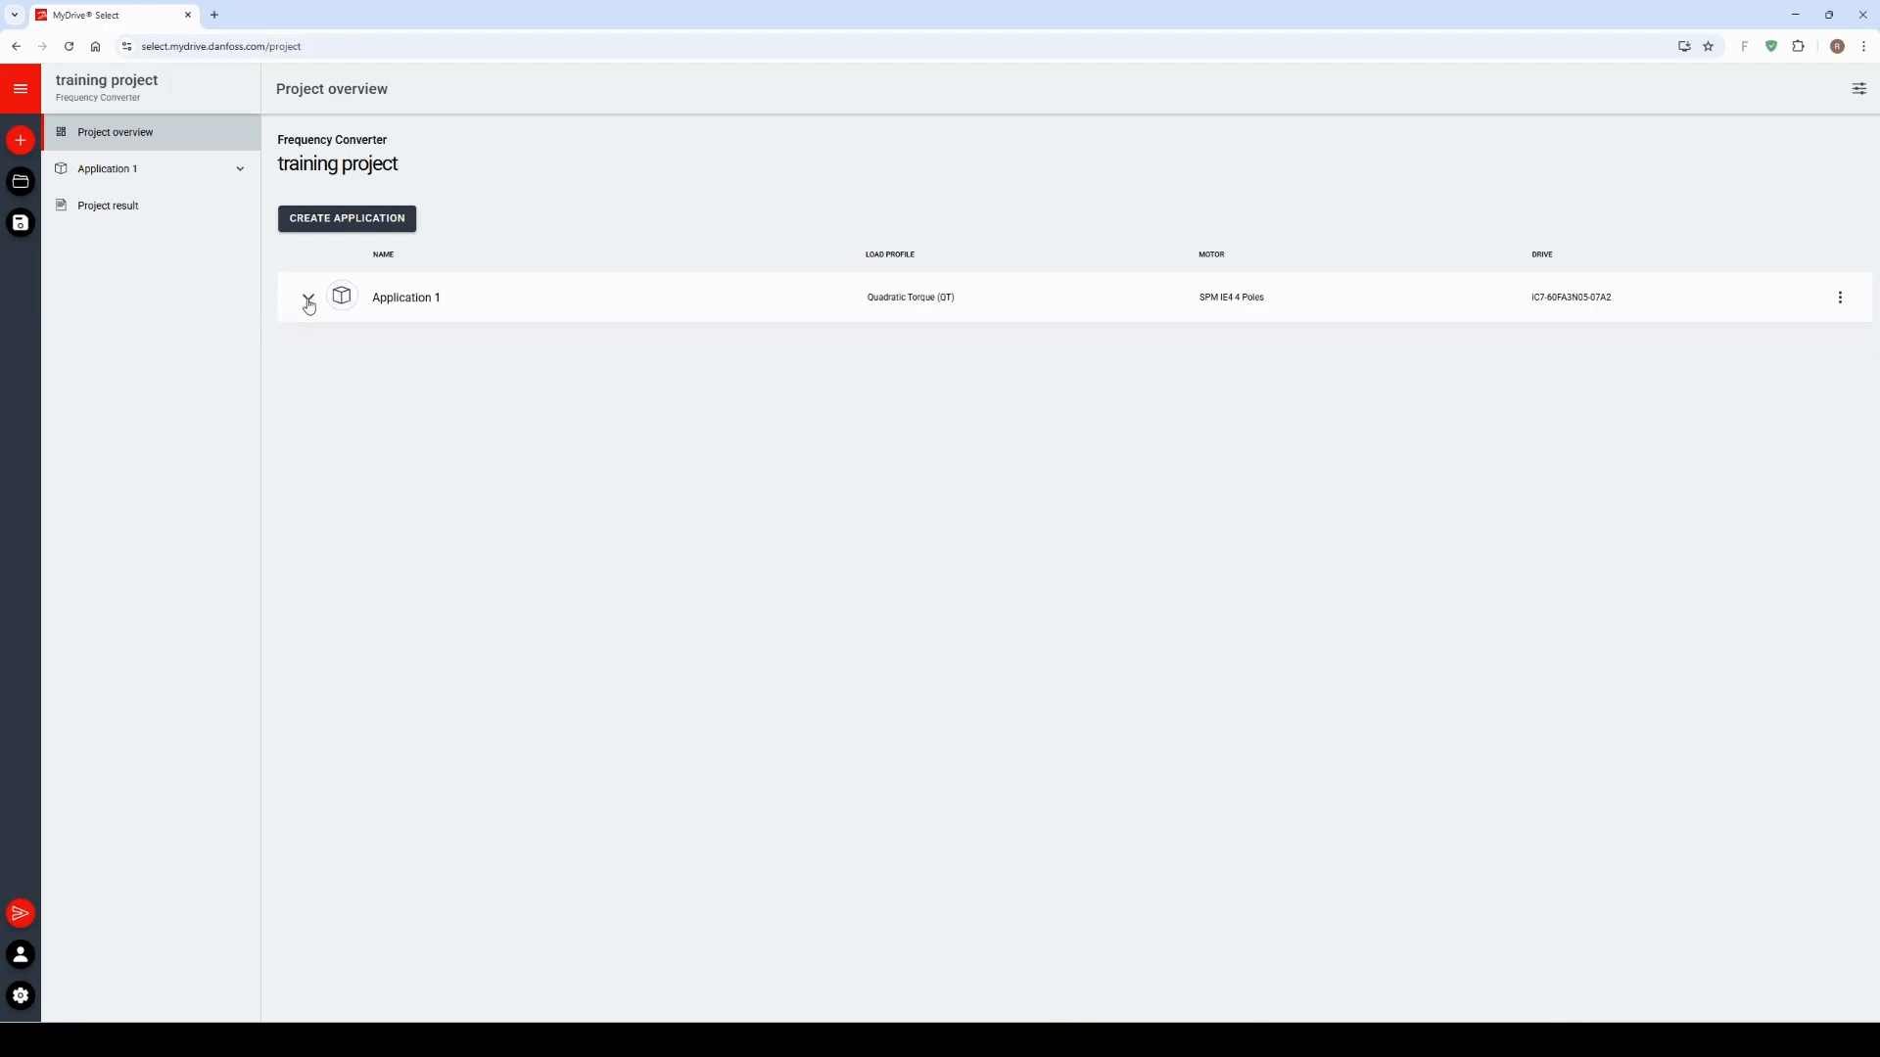
Step: Create Application 2 with the Constant Torque (CT) type and duplicate it in the project
left_click(400, 218)
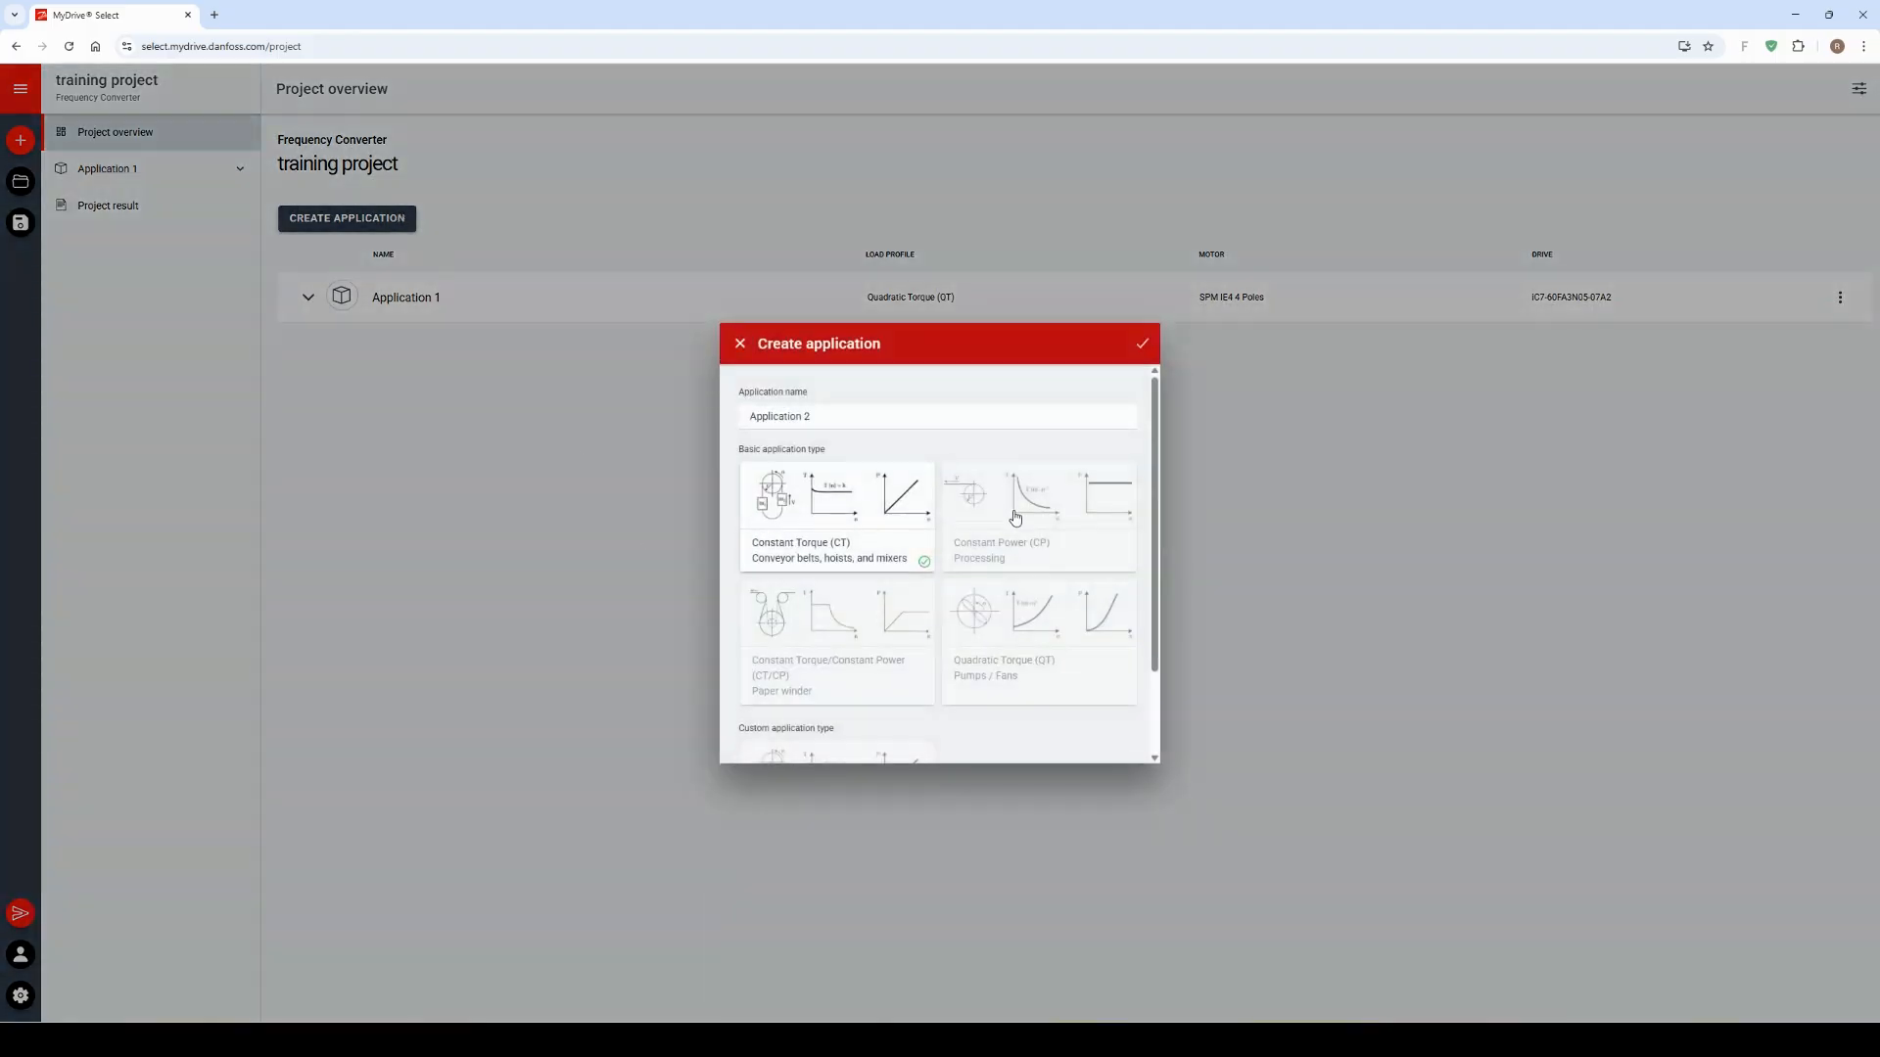
left_click(827, 637)
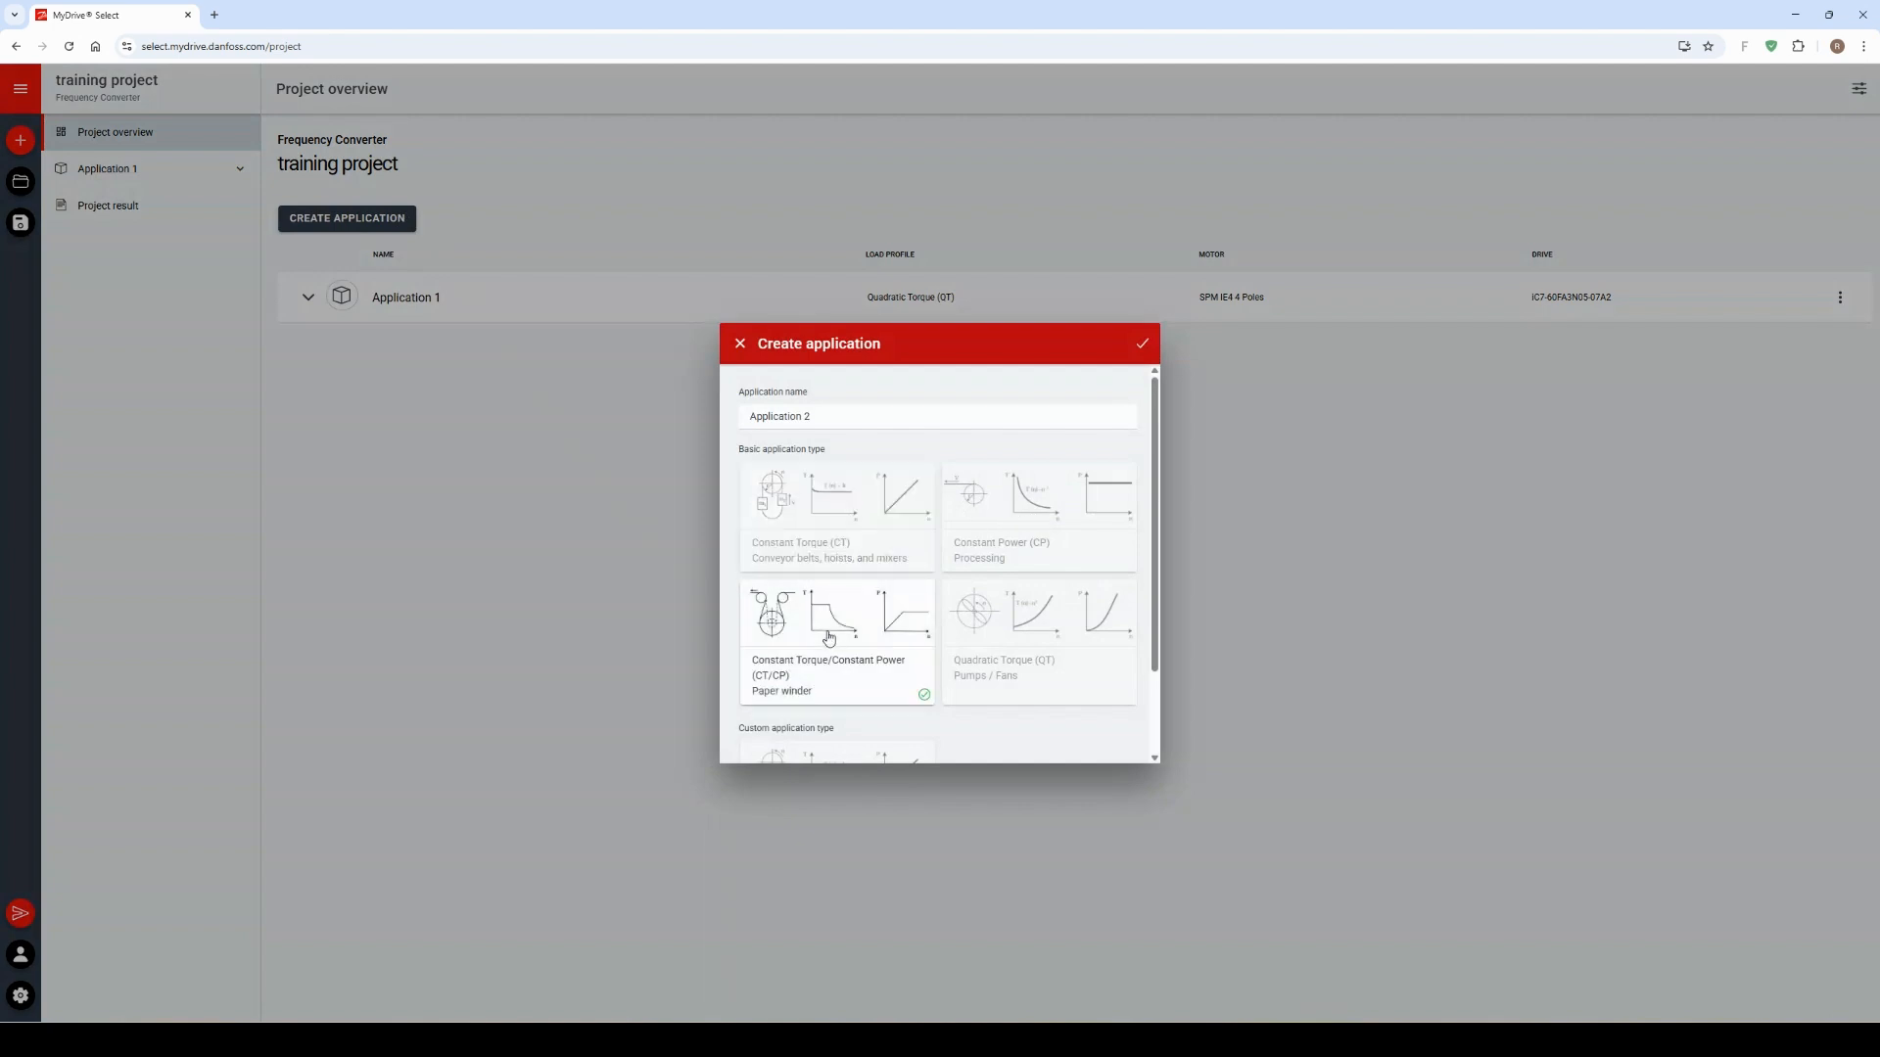
left_click(824, 532)
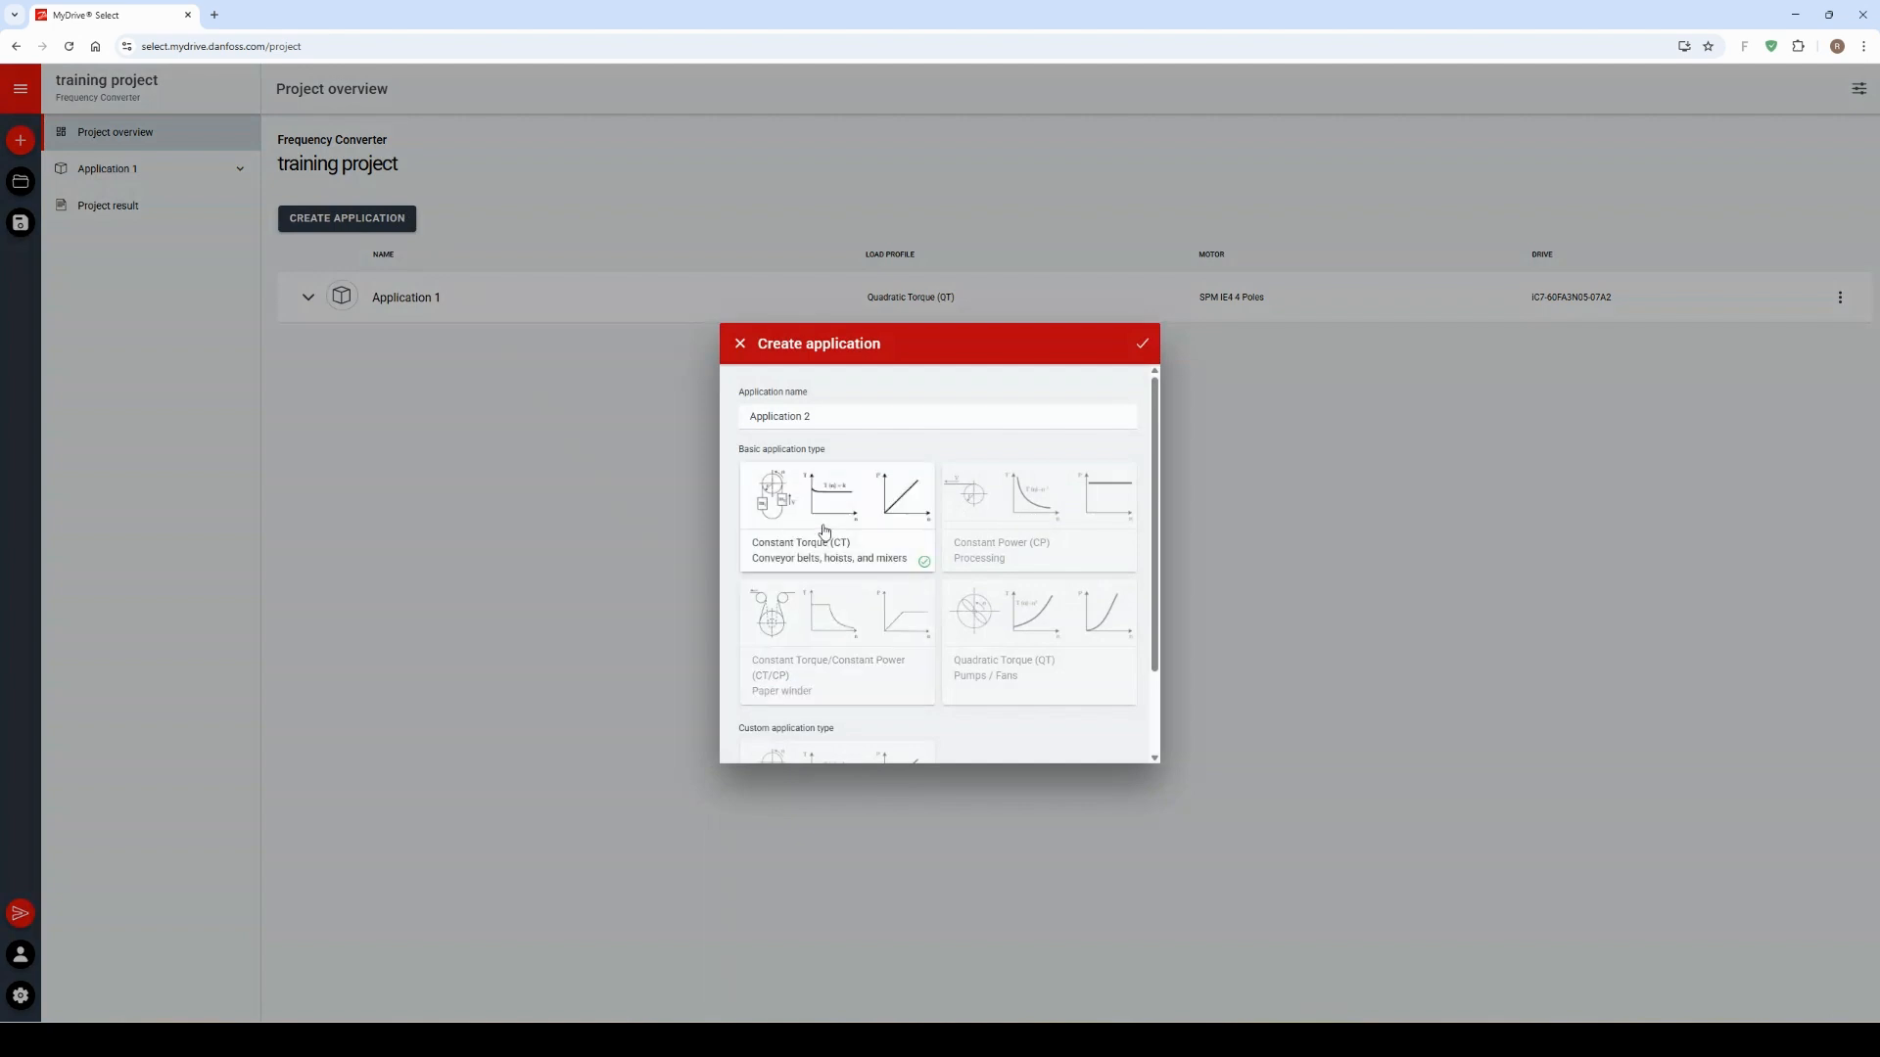
left_click(1142, 351)
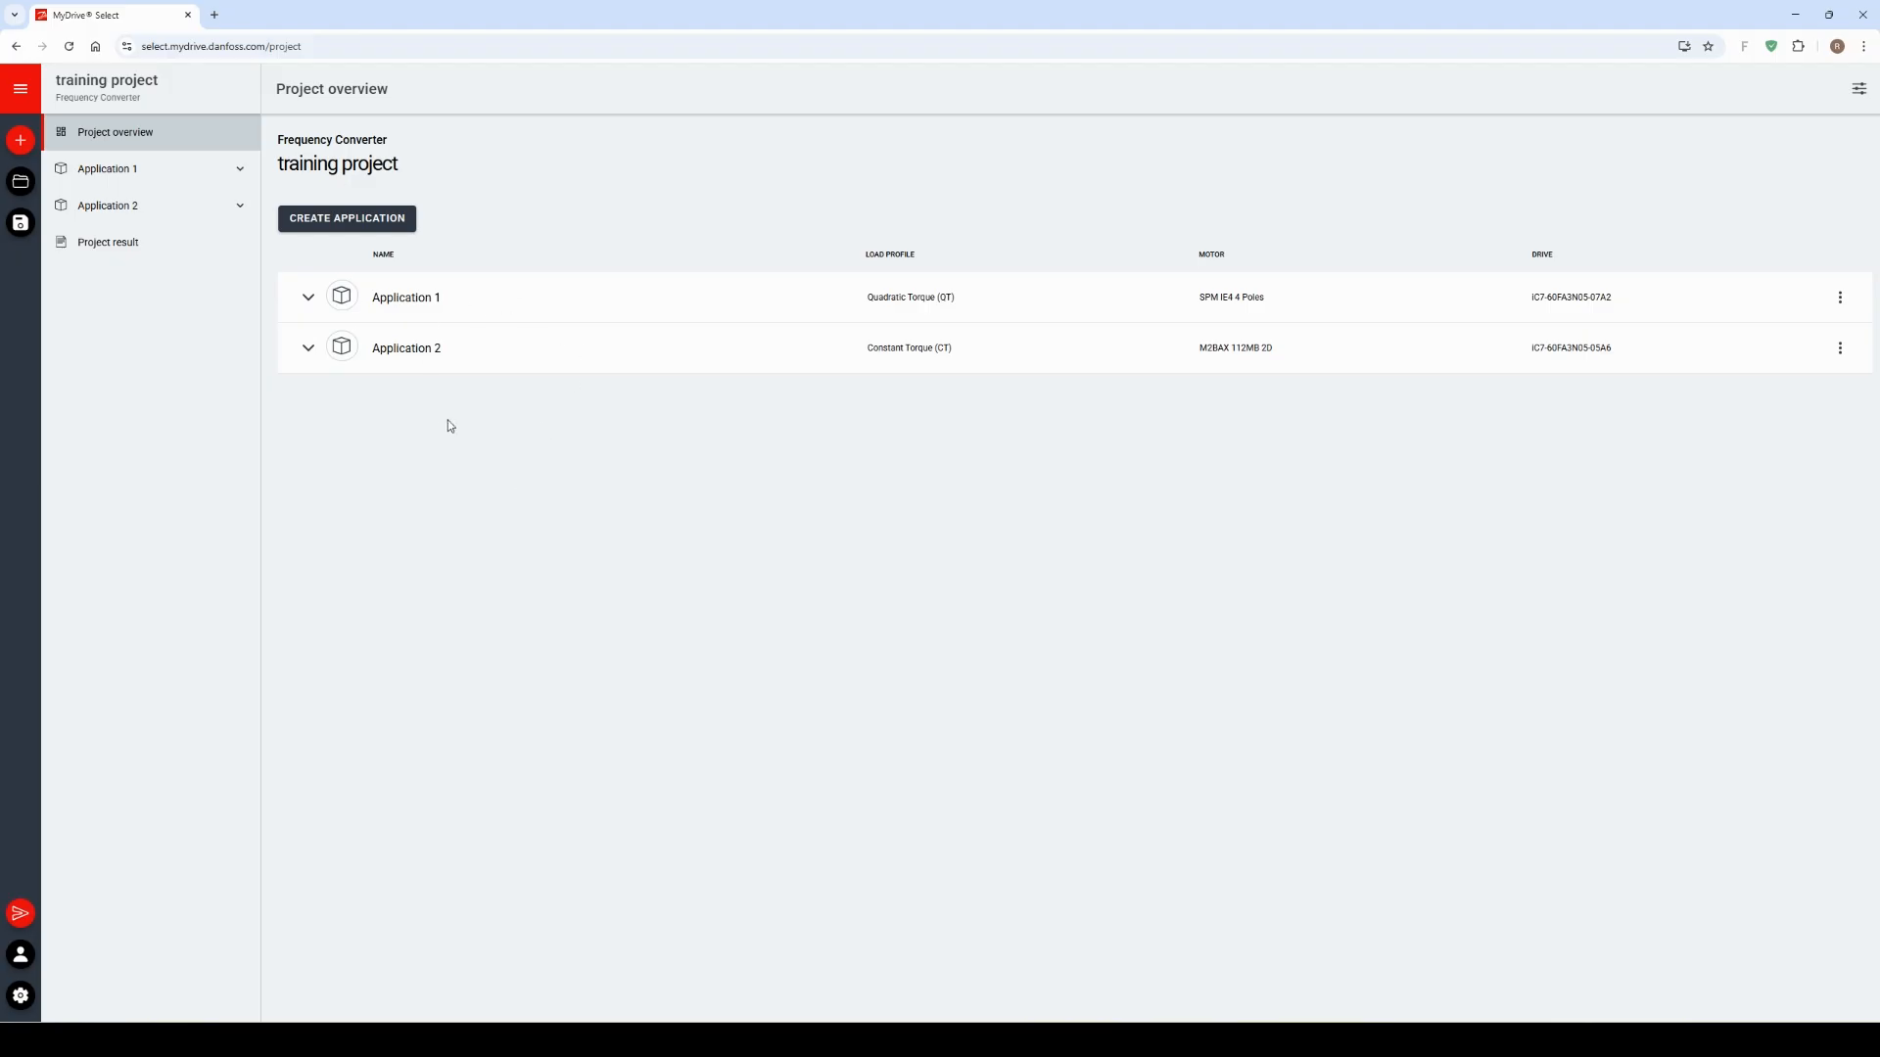
left_click(1843, 350)
left_click(1735, 388)
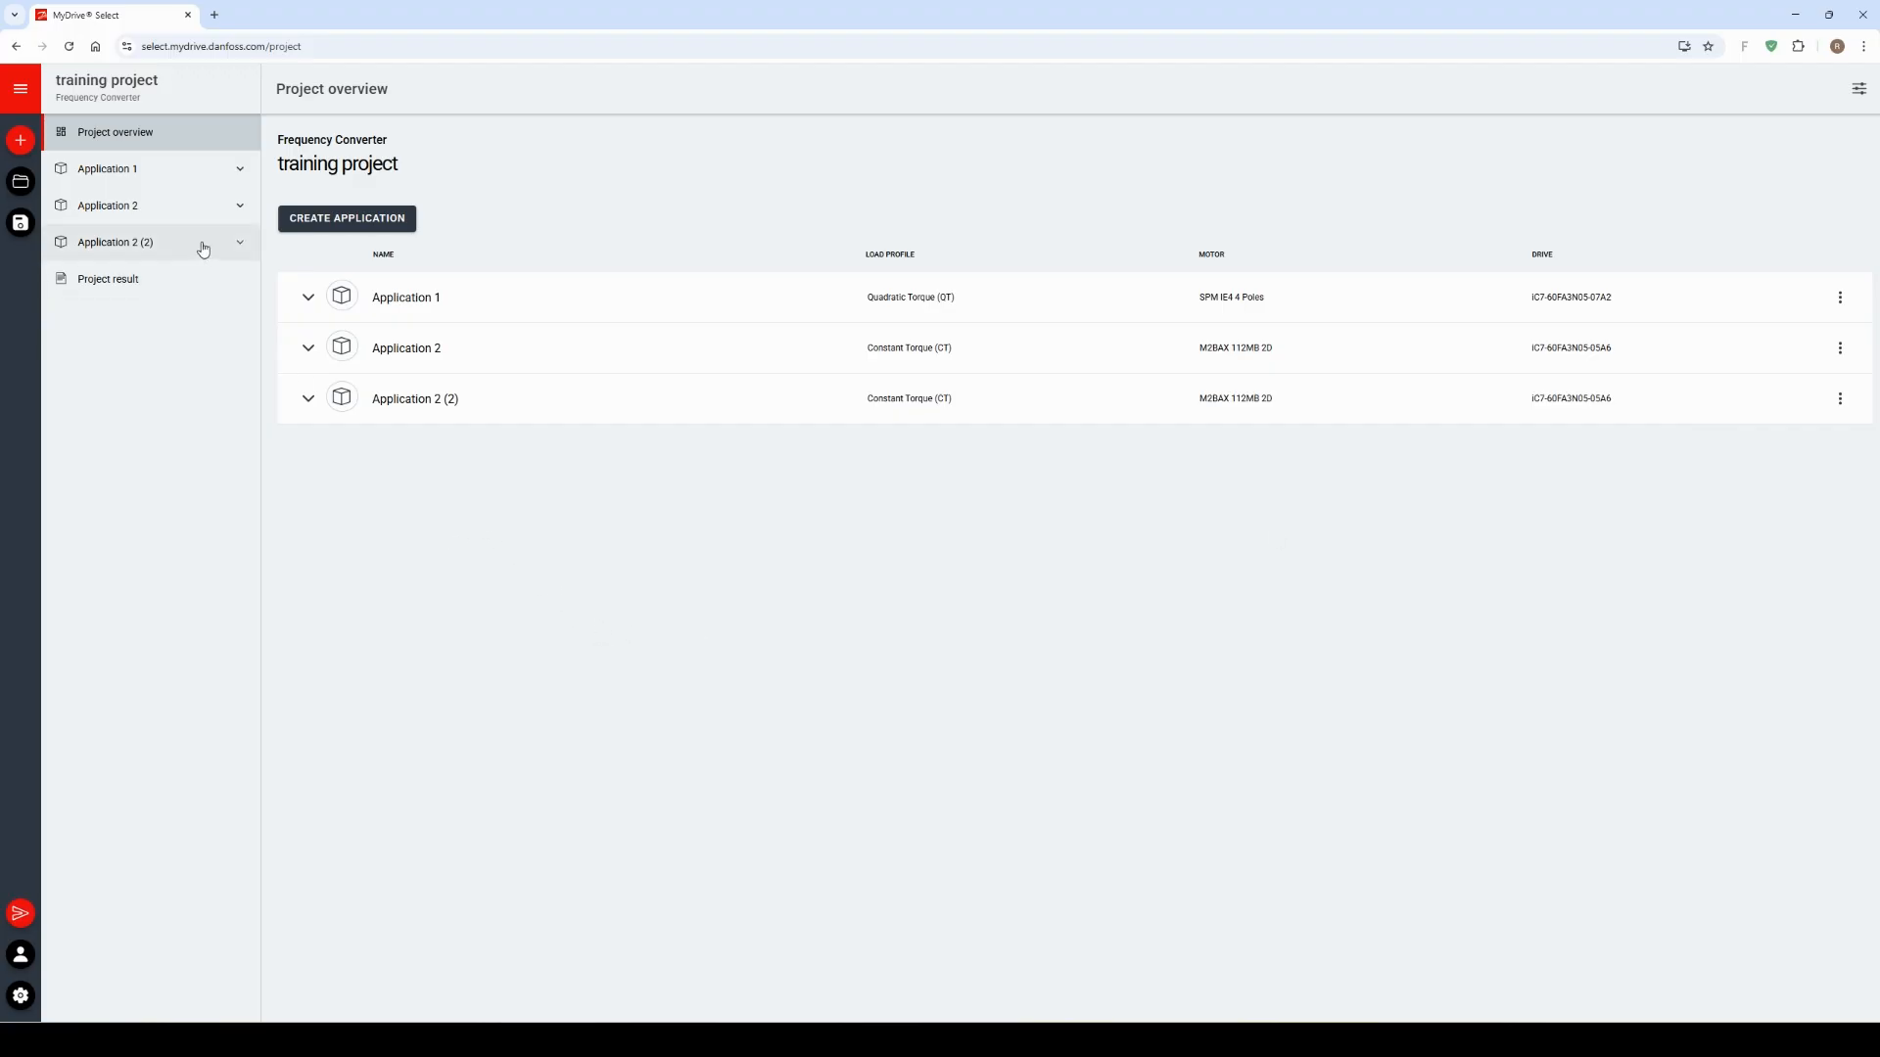
Step: Rename Application 1 as "pump" in its application settings
left_click(229, 180)
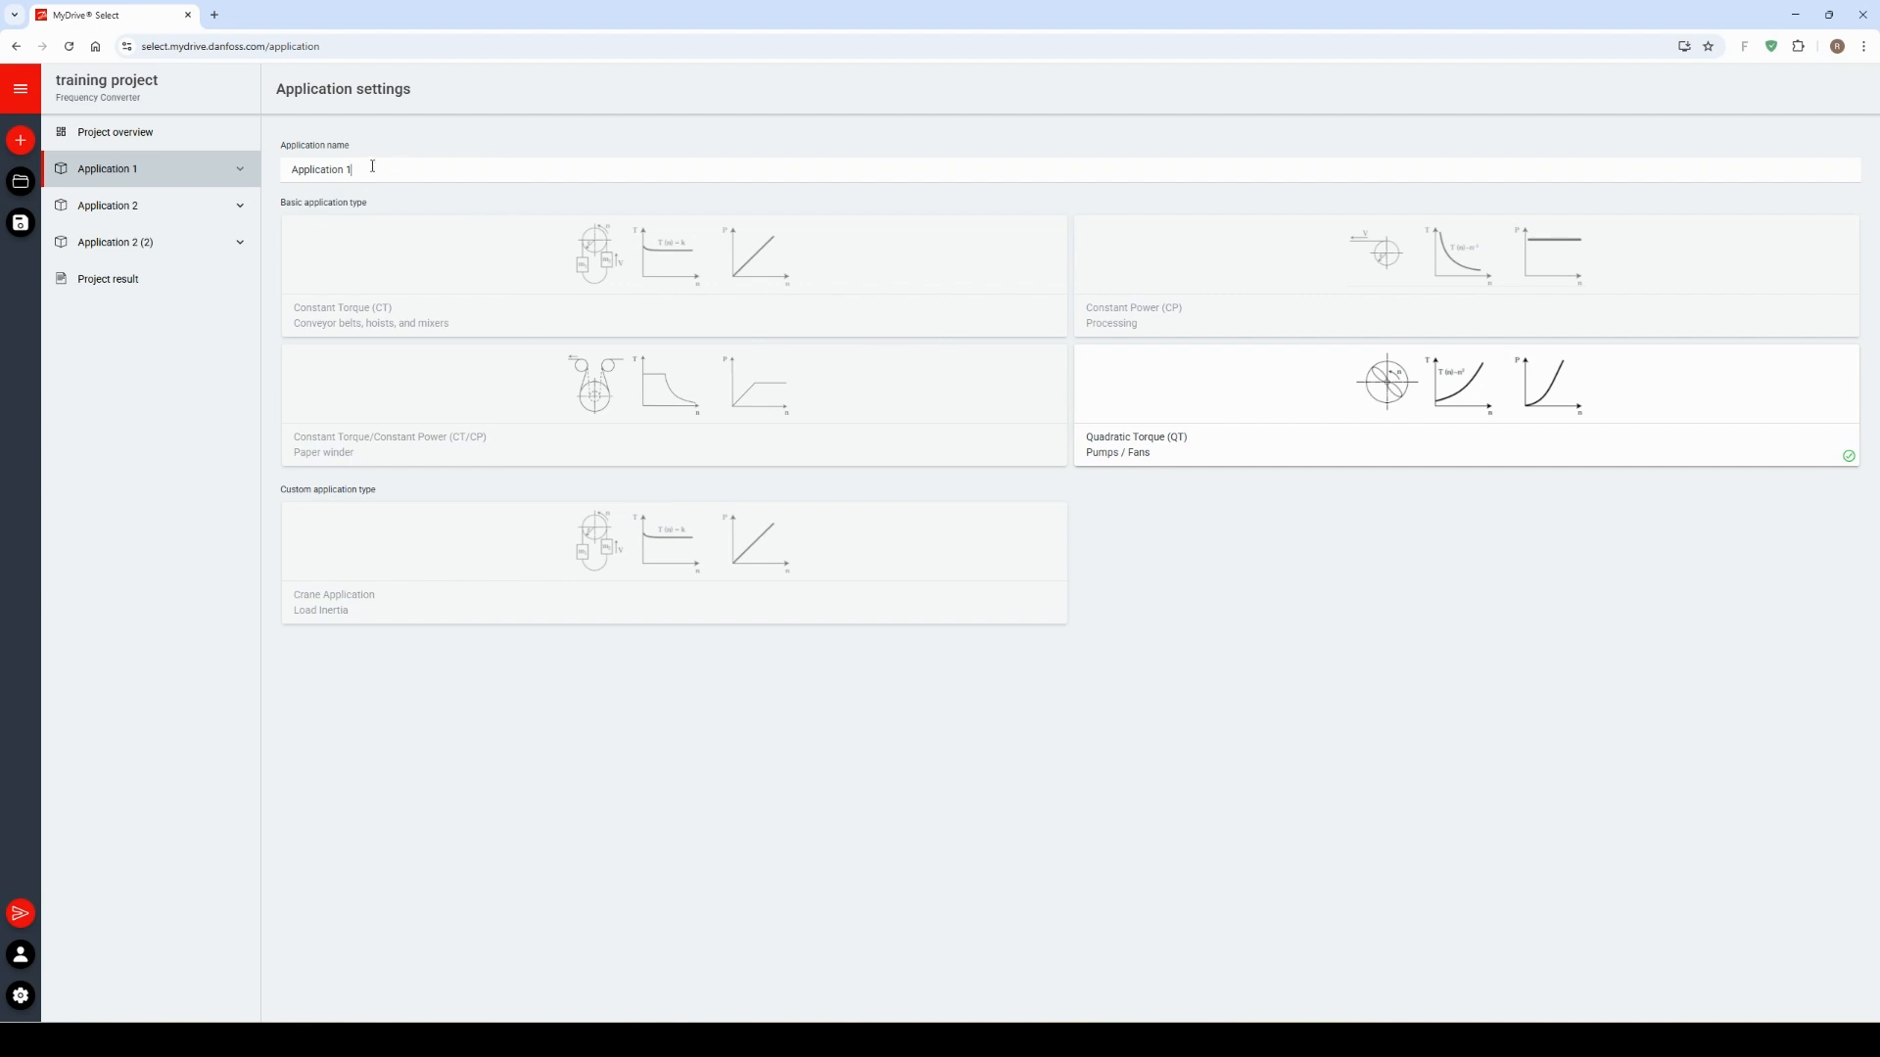
left_click_drag(401, 172, 200, 154)
type("pum")
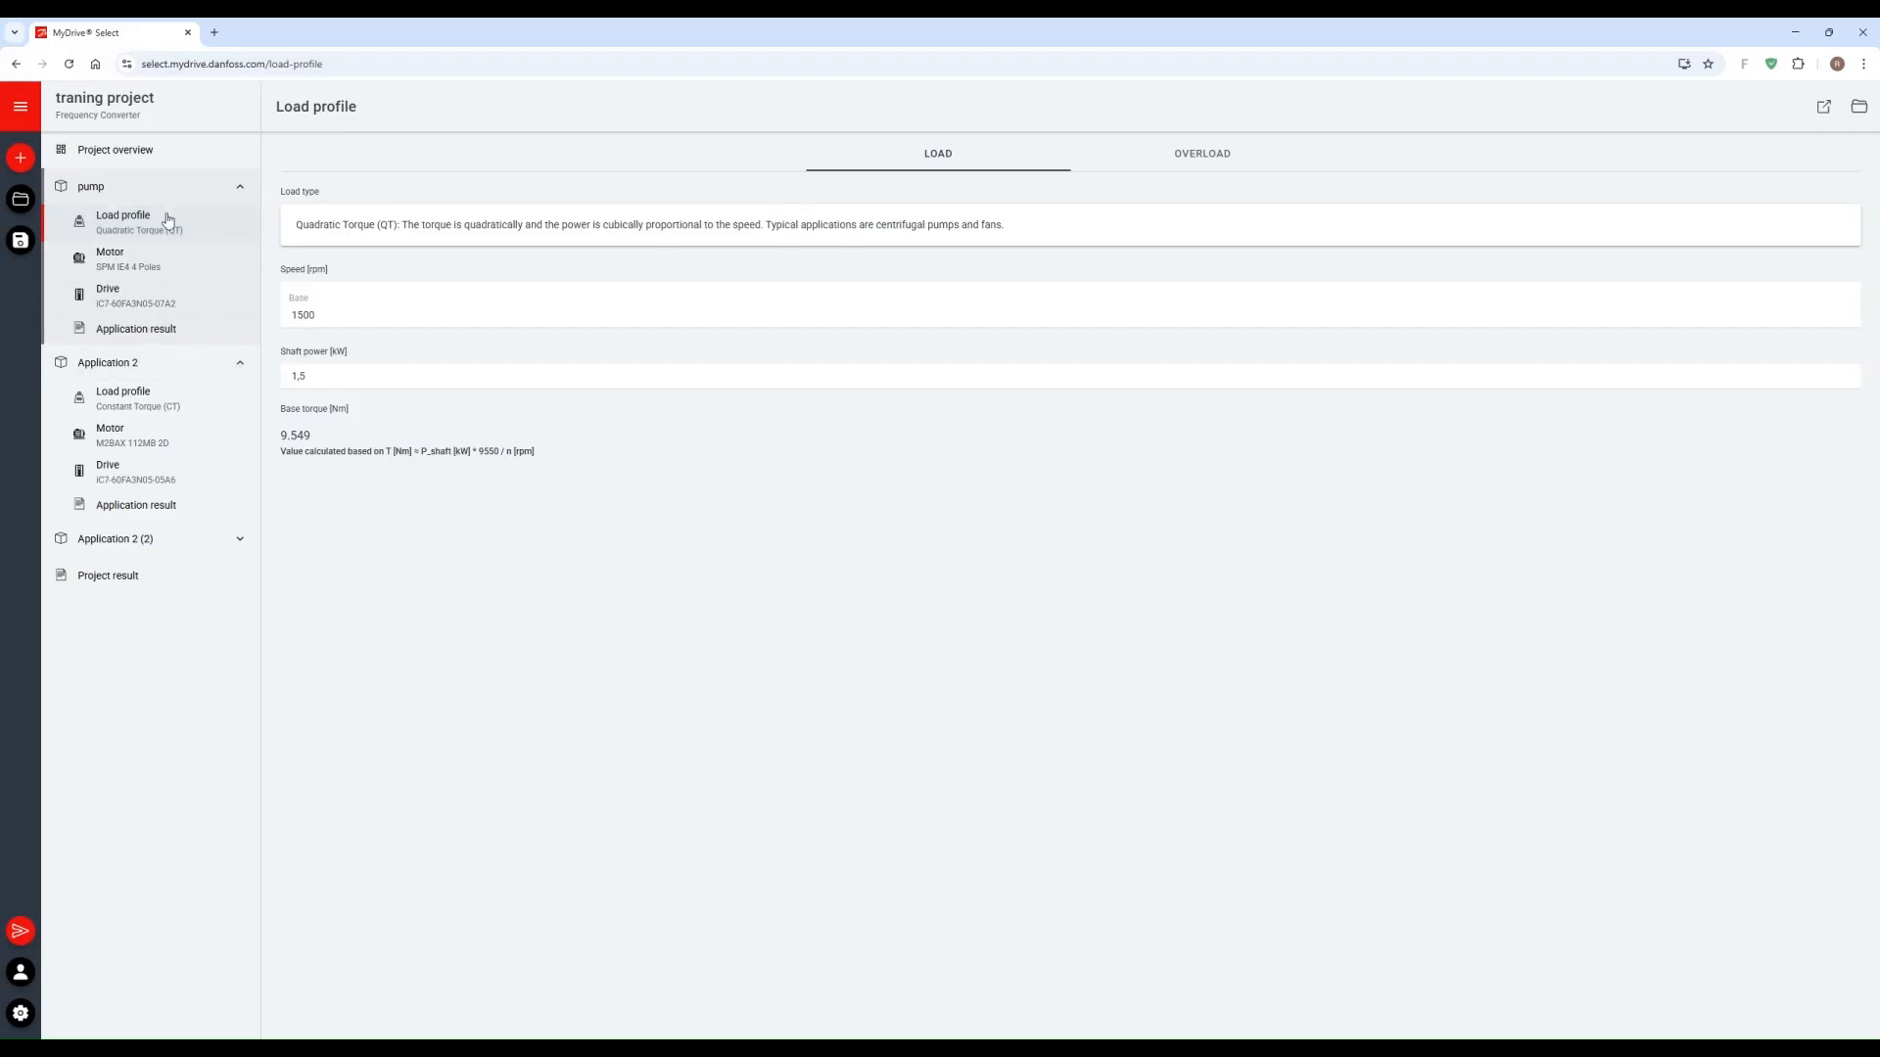
Step: Set the pump load profile's base speed to 1800 rpm and its shaft power to 4.5 kW
left_click(144, 235)
left_click_drag(408, 316, 279, 317)
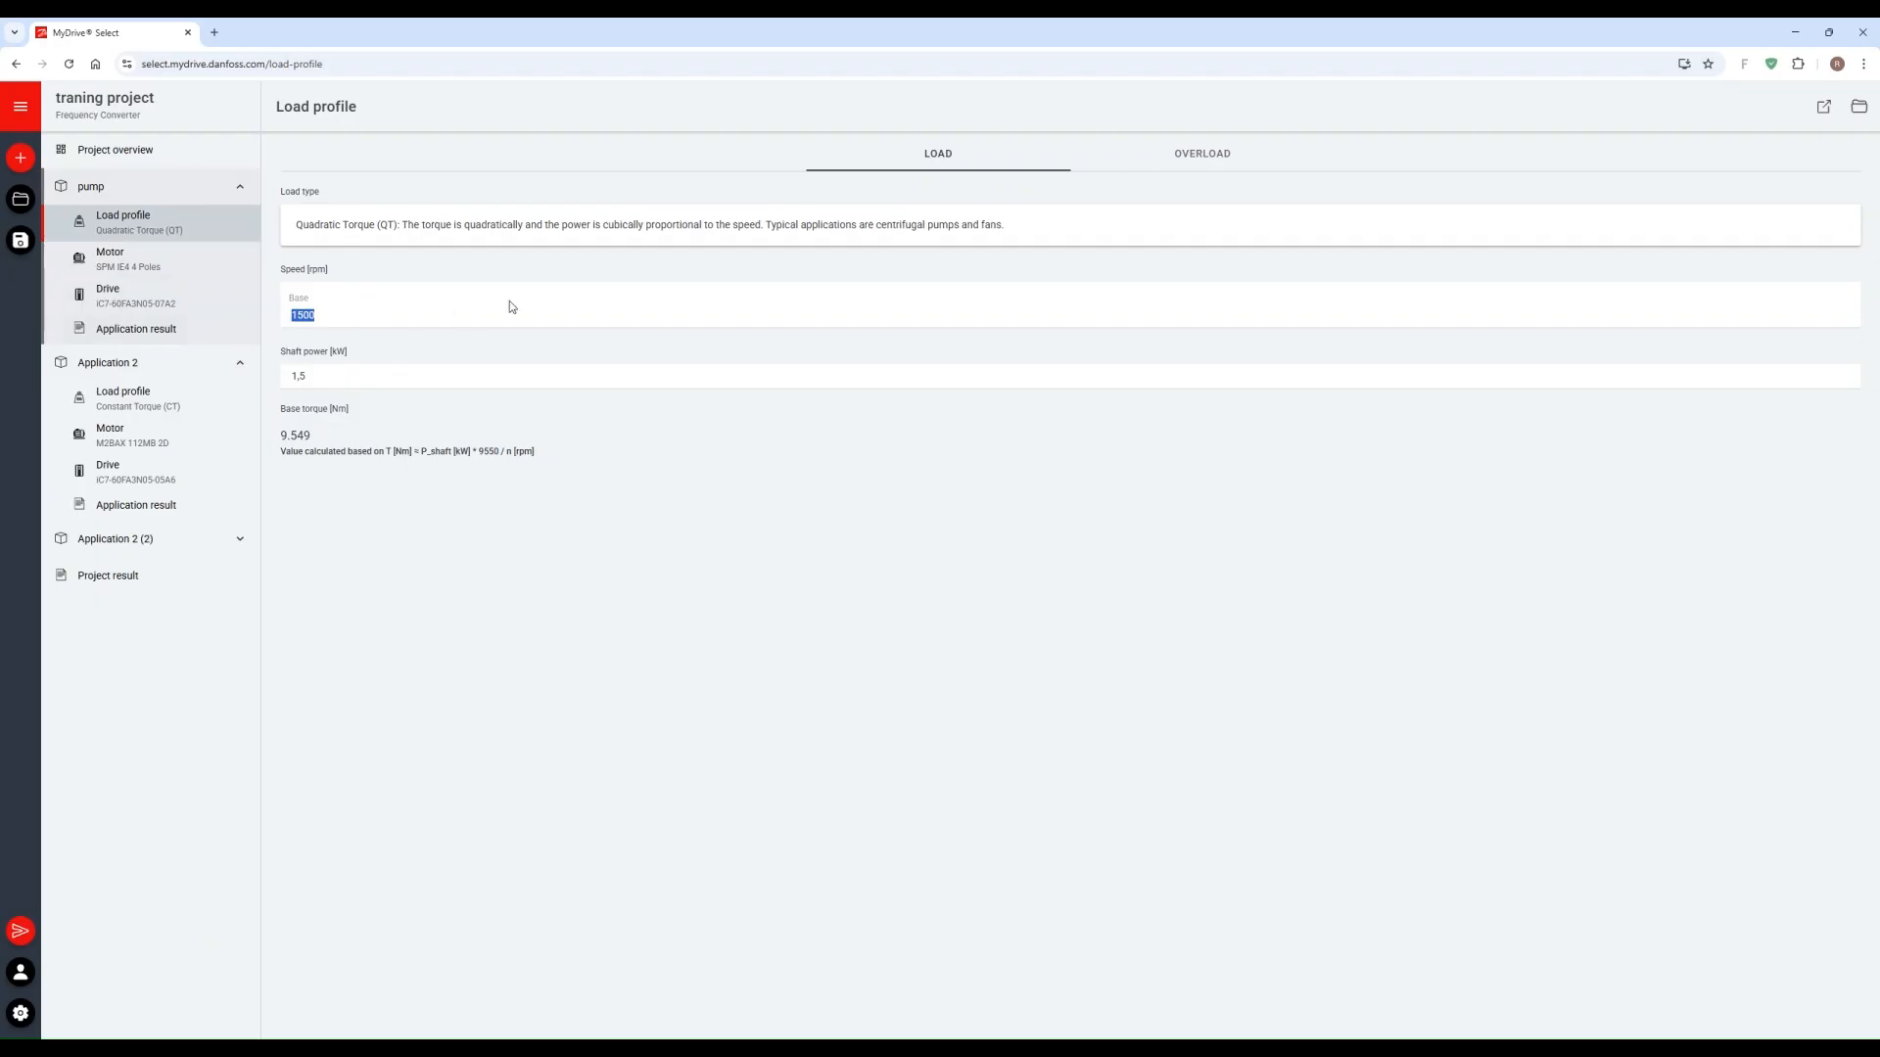
type("1800")
left_click(390, 382)
double_click(381, 382)
type("4")
Step: Enable the start-up overload in the pump's load profile and check the overload chart
left_click(1189, 154)
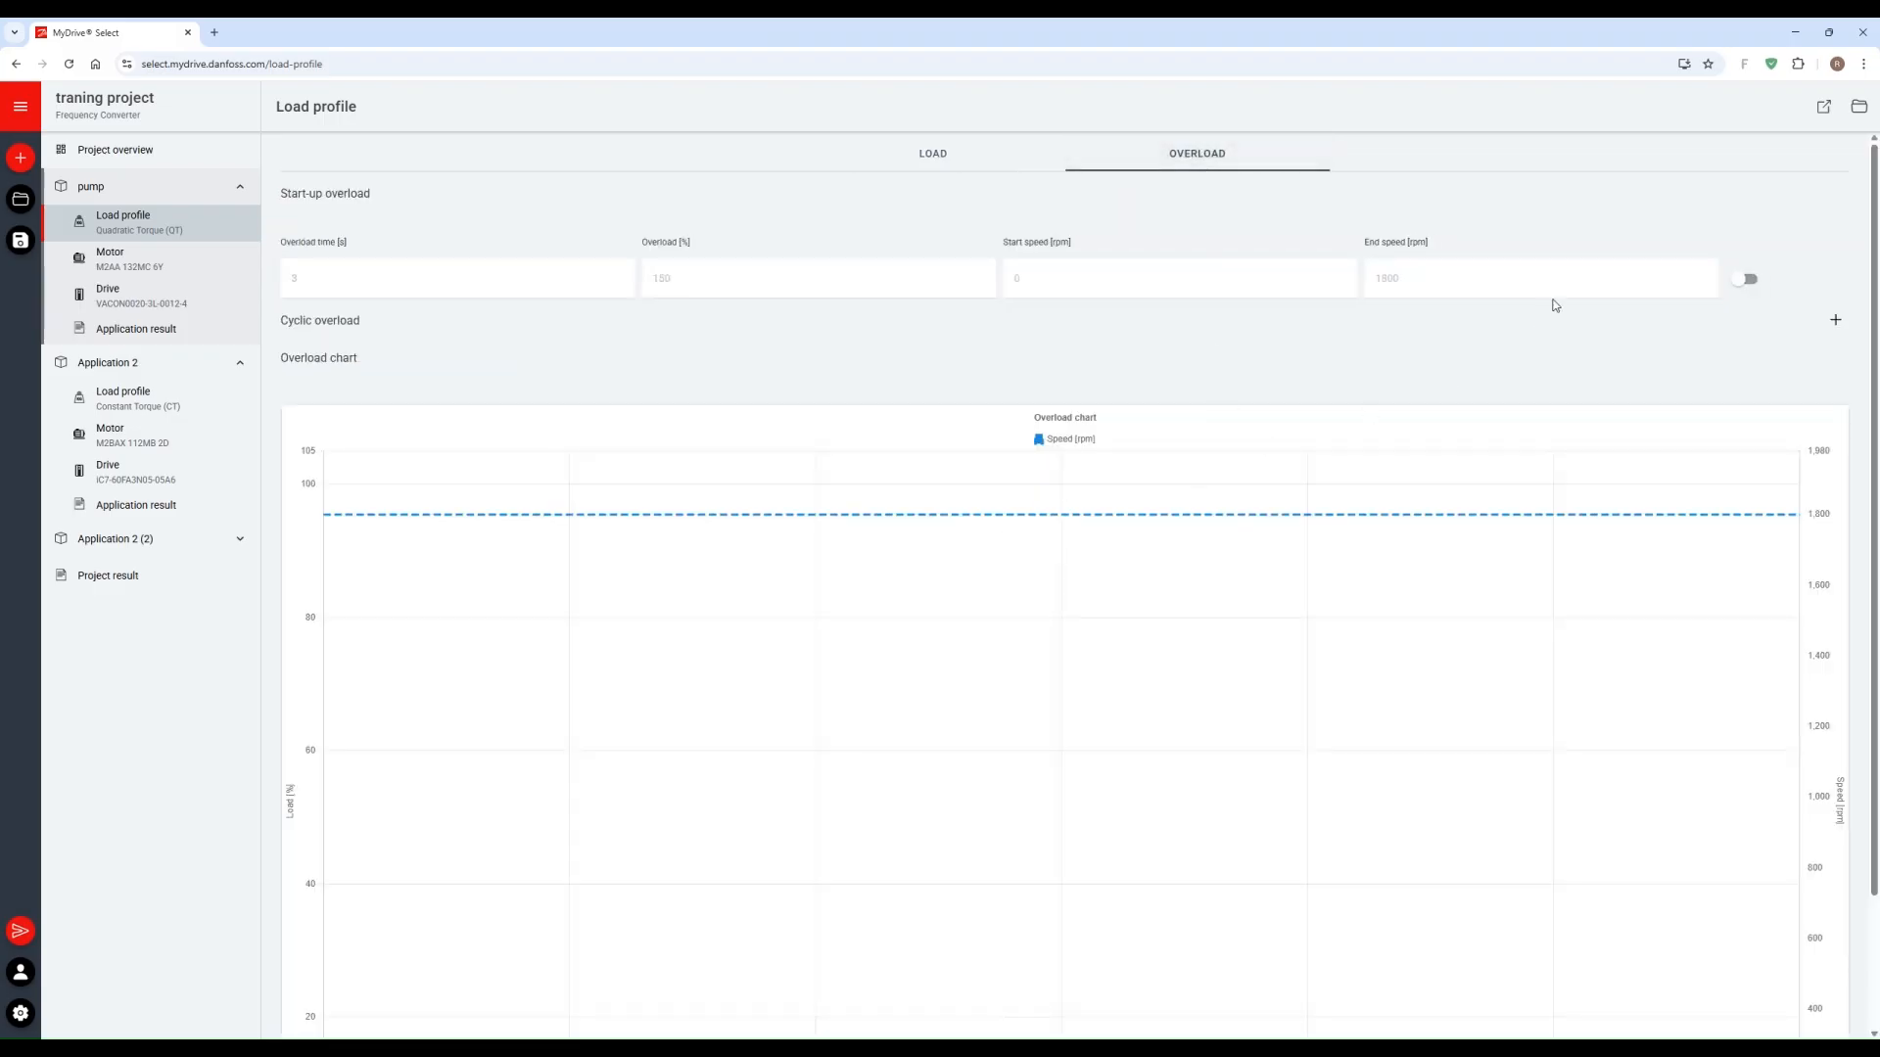
left_click(1745, 280)
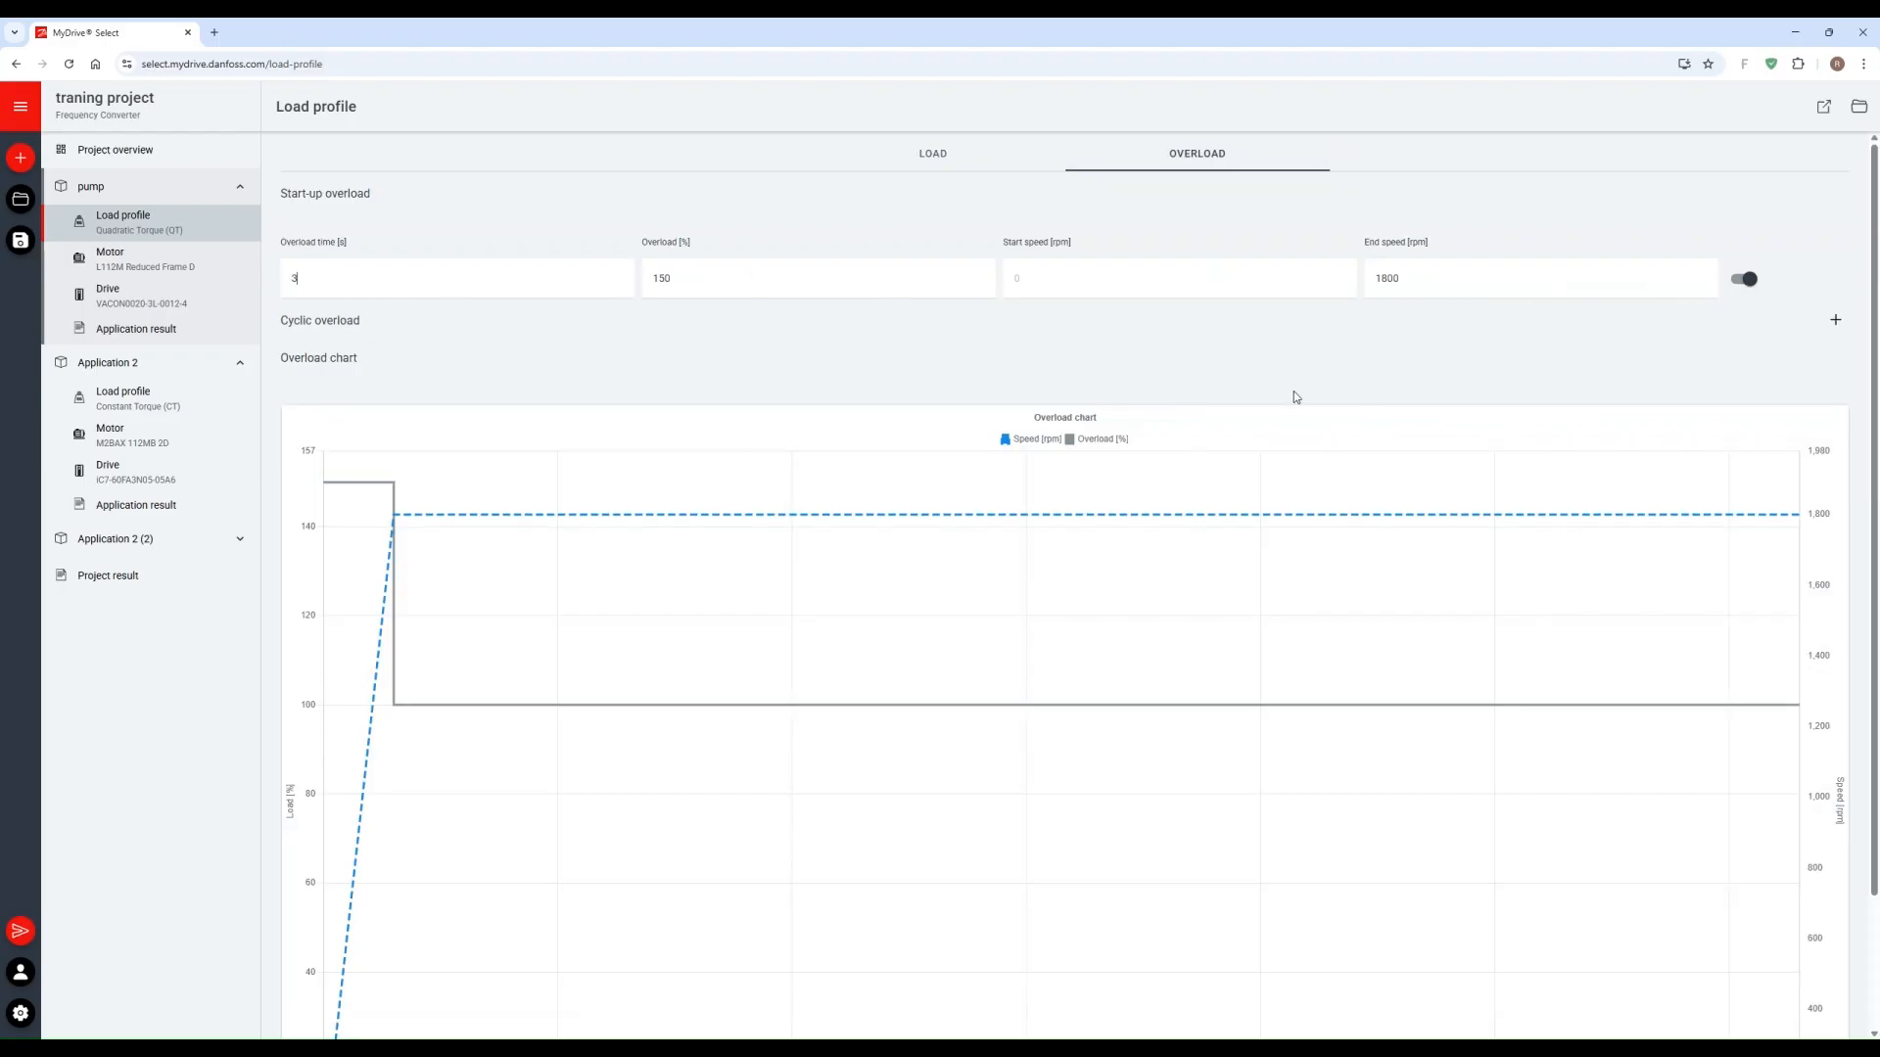
scroll(1294, 396, "down", 2)
scroll(1449, 392, "up", 1)
scroll(1466, 387, "up", 1)
Step: Add a cyclic overload to the pump's load profile and set the load cycle duration to 1200 s
left_click(1836, 328)
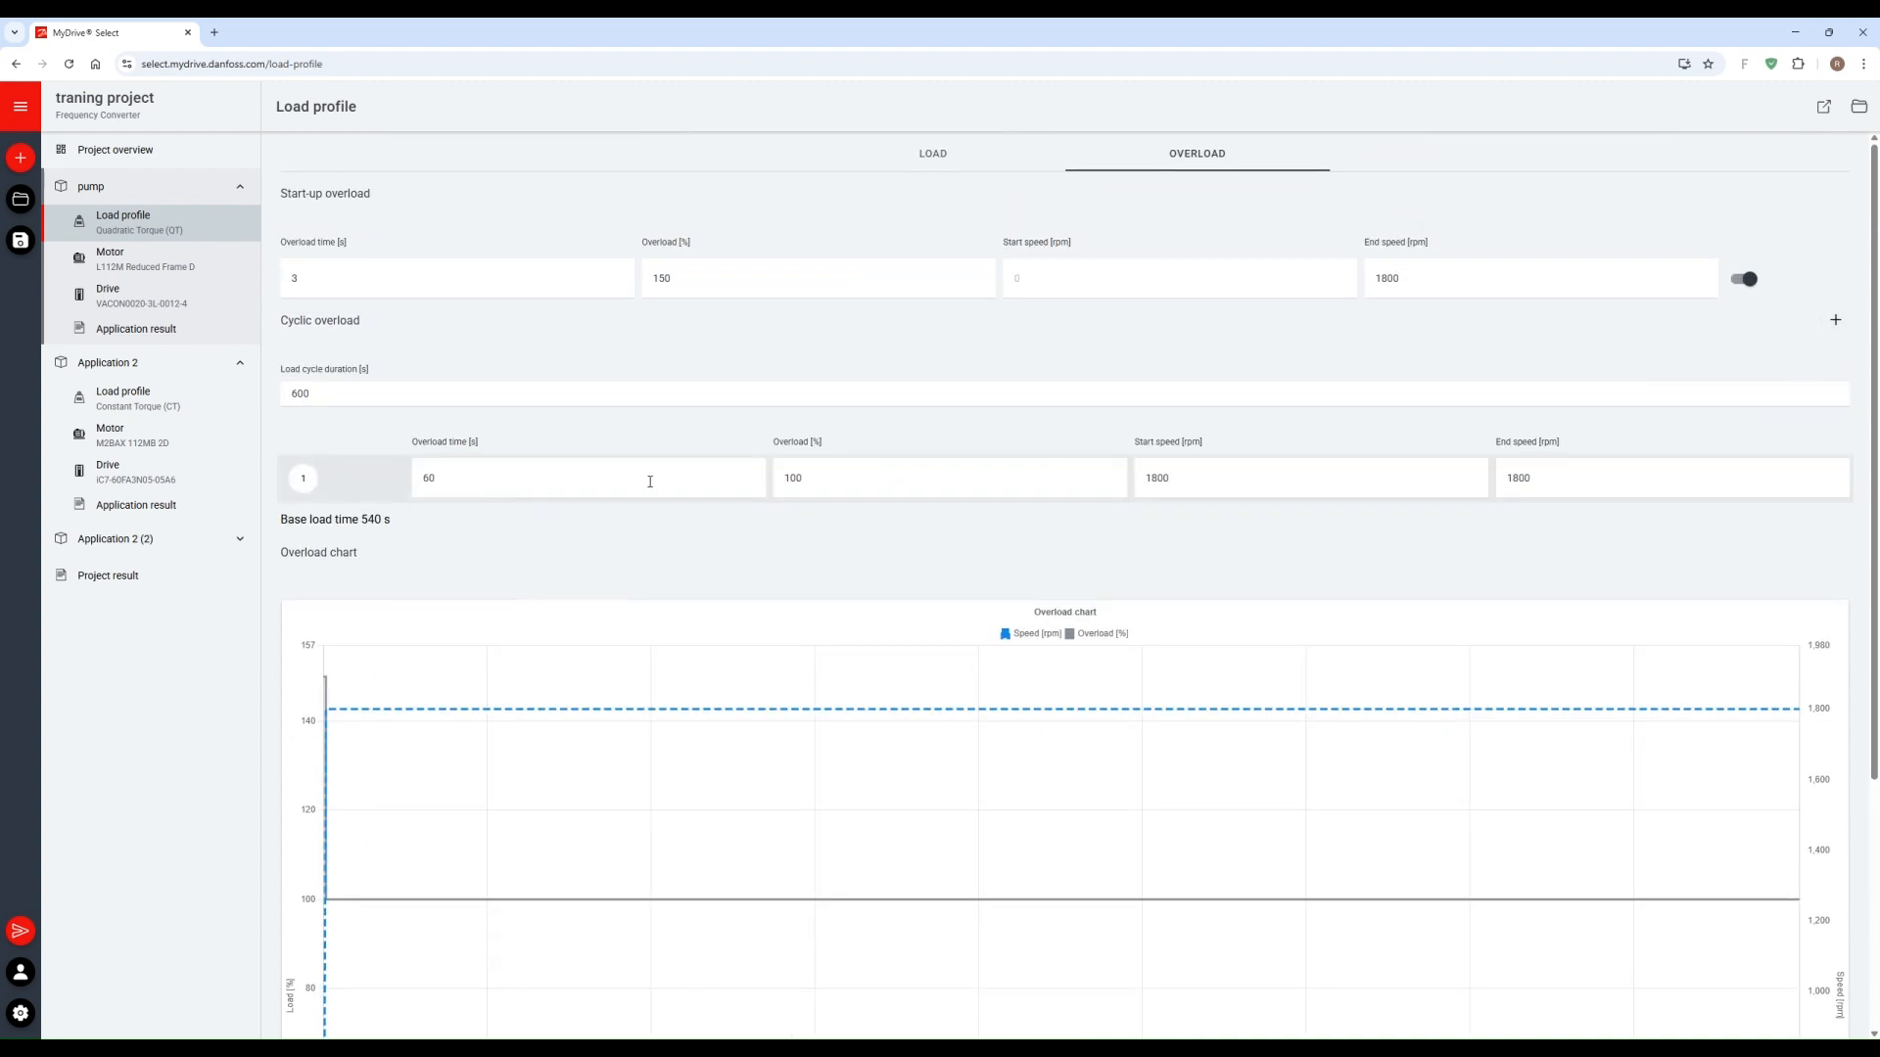
left_click_drag(368, 398, 257, 402)
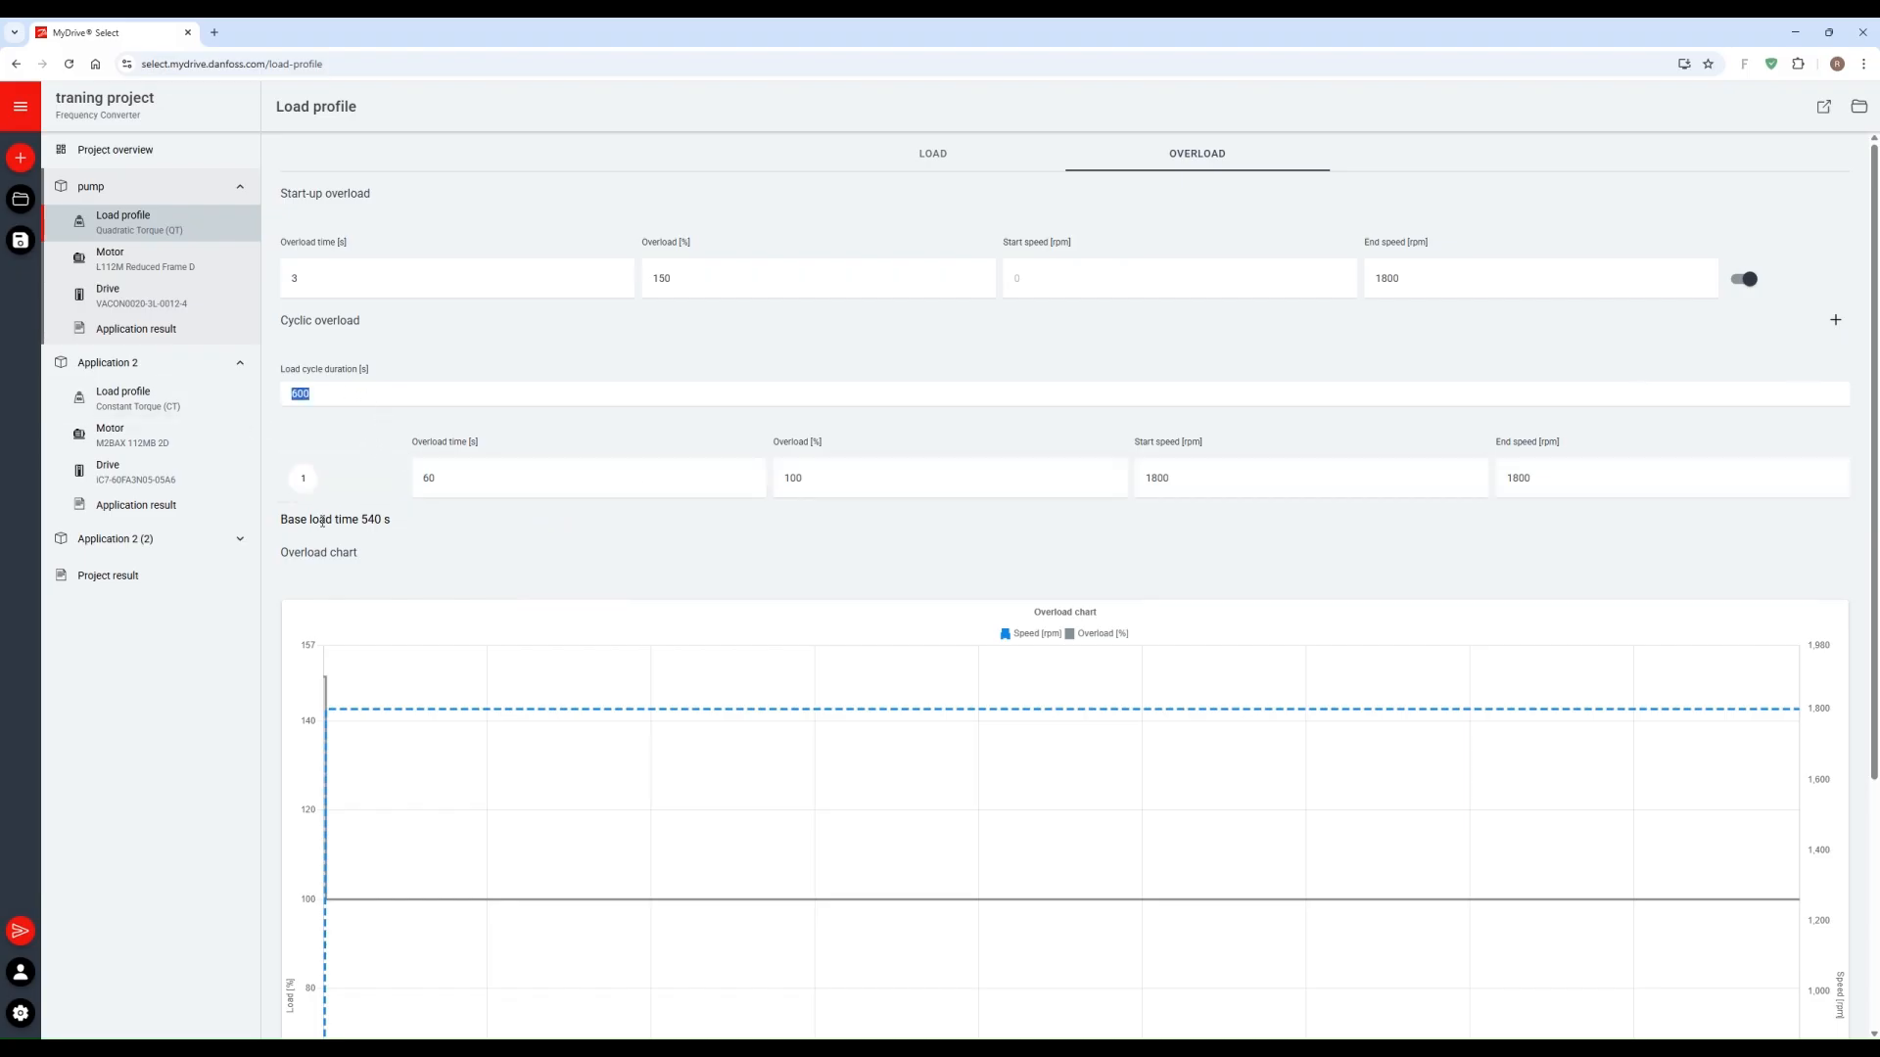
type("120")
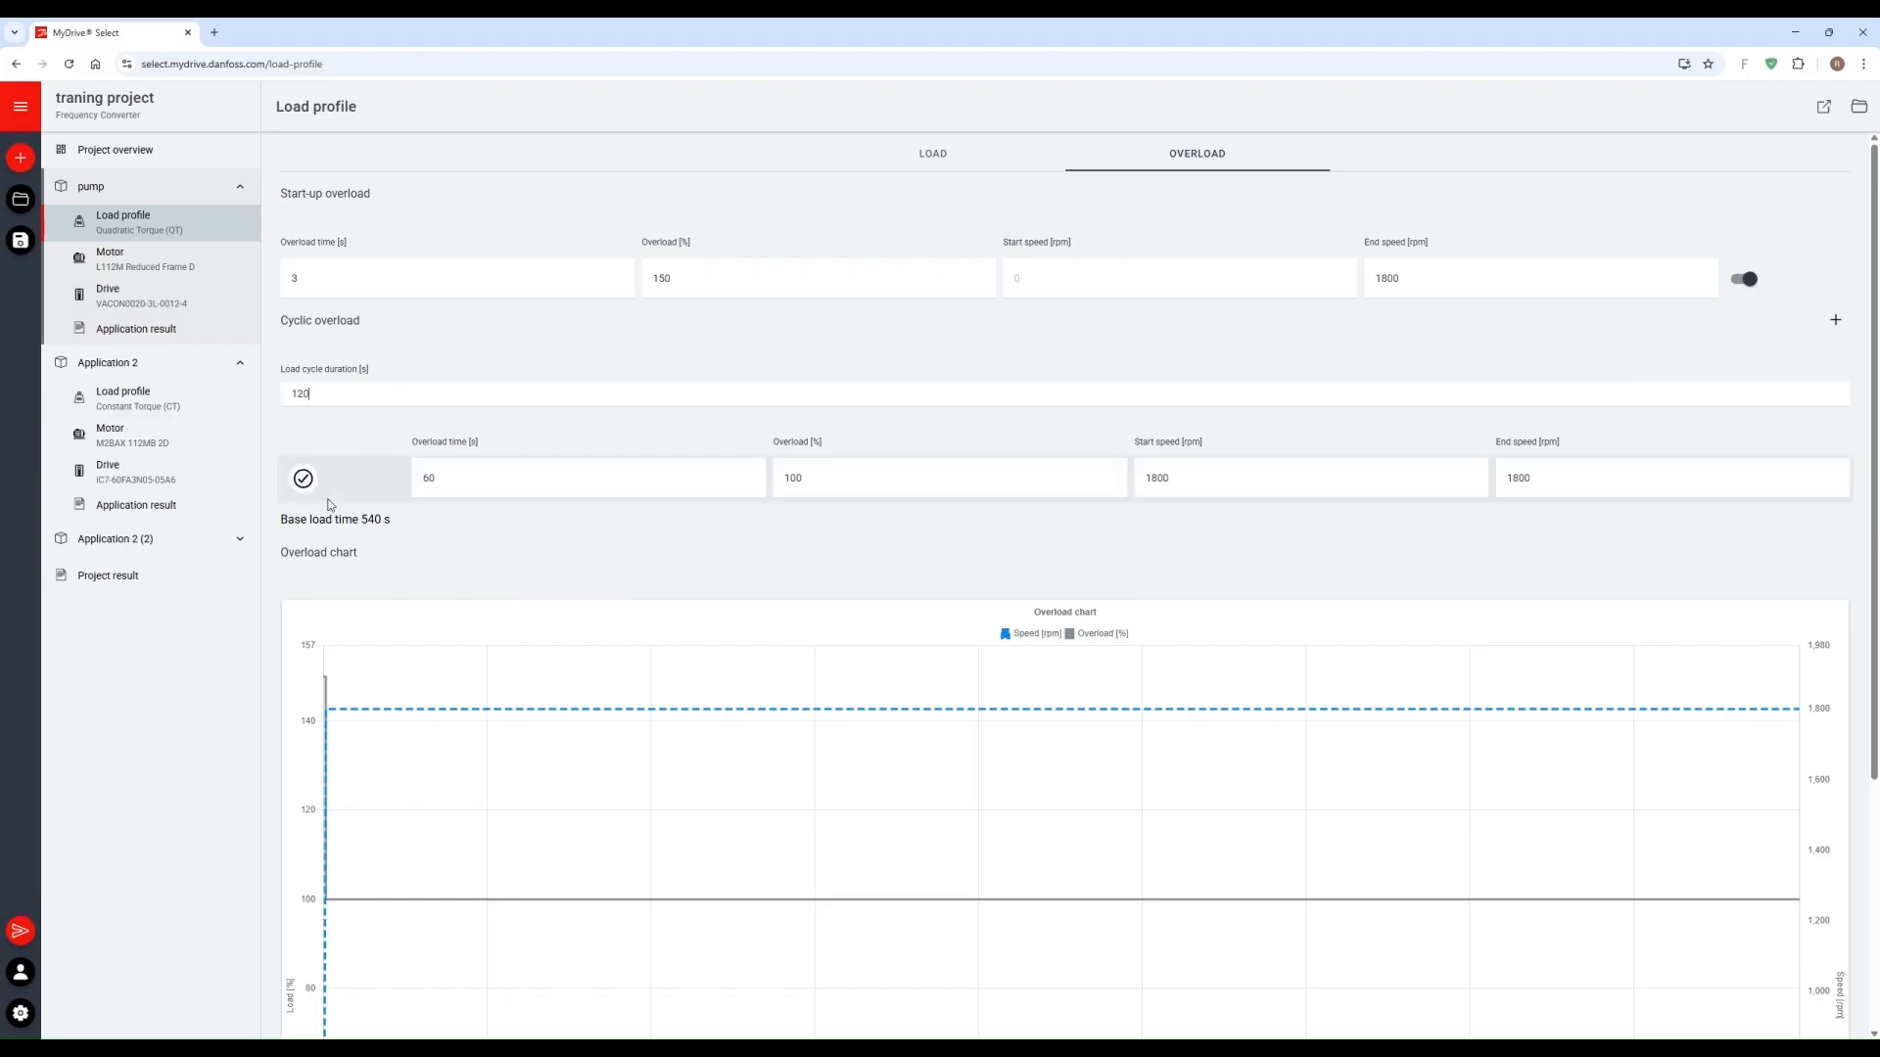
type("0")
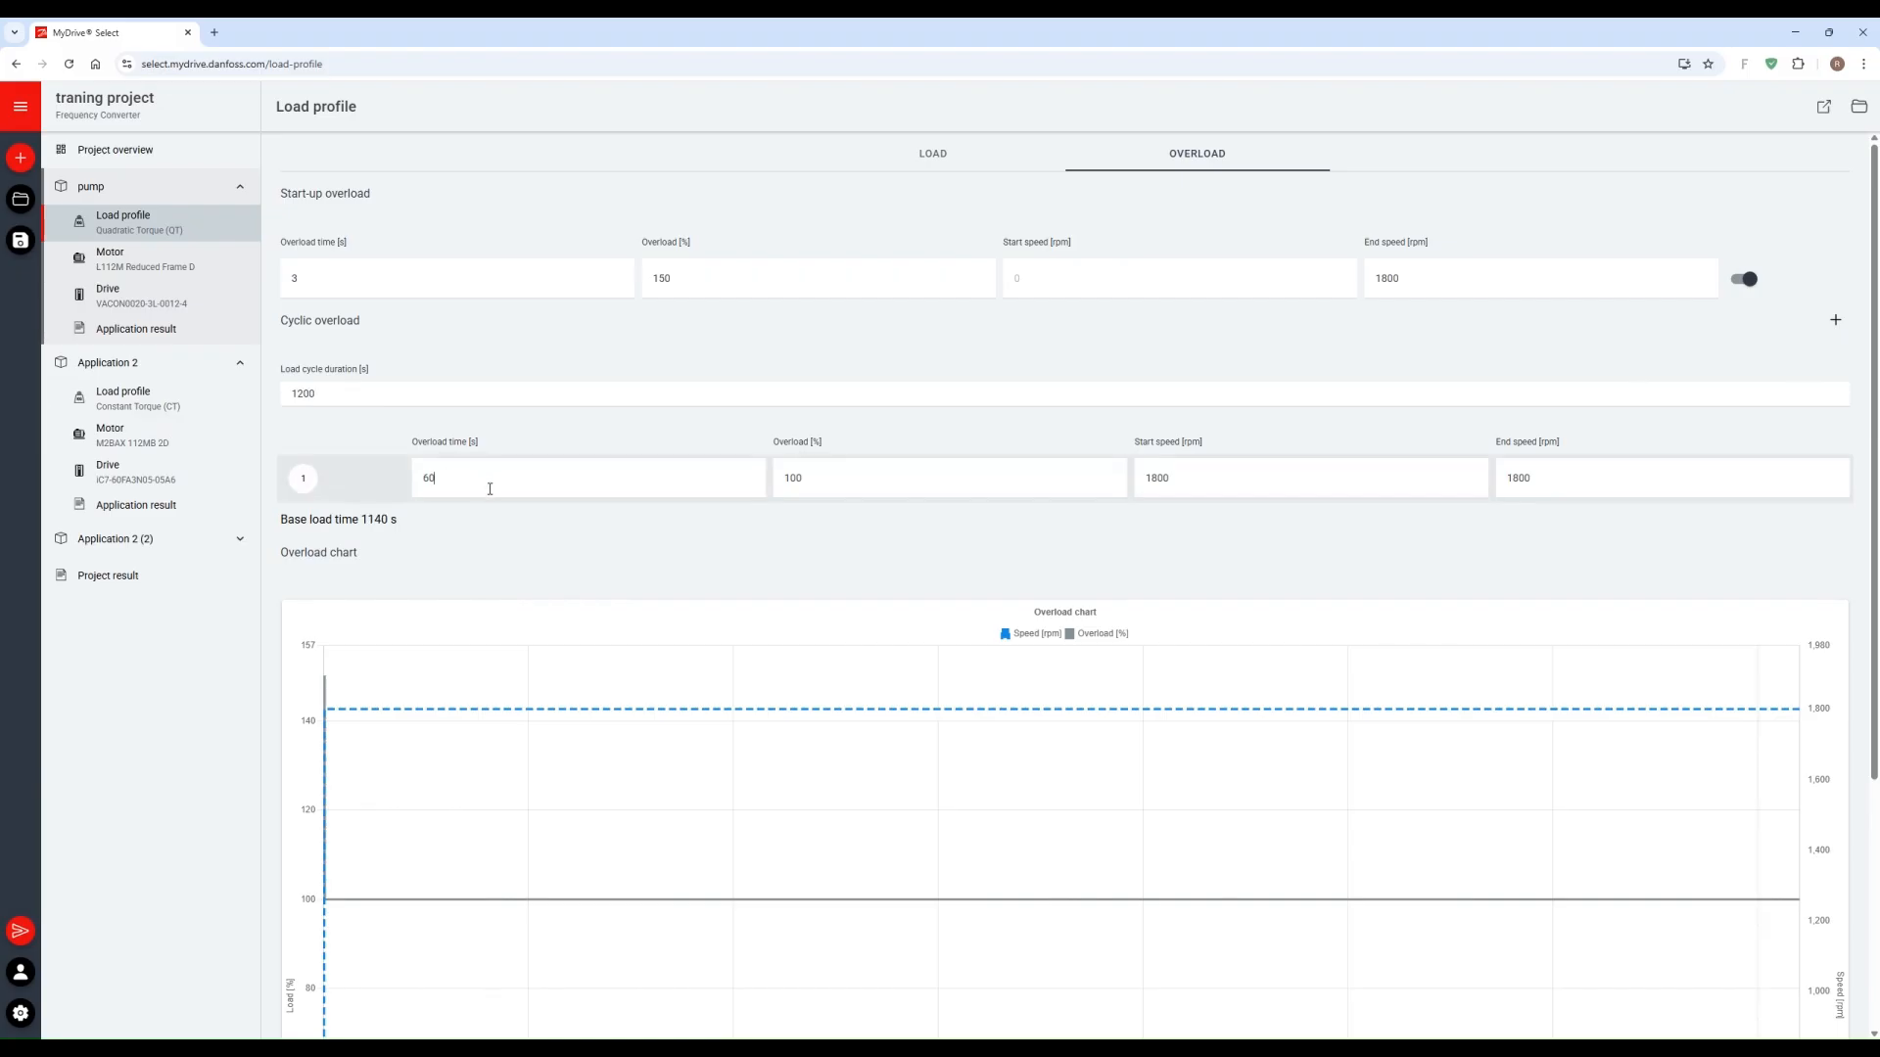
Step: Set the first cyclic overload's time to 40 s and its overload to 120 %
left_click_drag(490, 488, 409, 487)
scroll(509, 480, "down", 1)
left_click_drag(801, 404, 781, 403)
type("12")
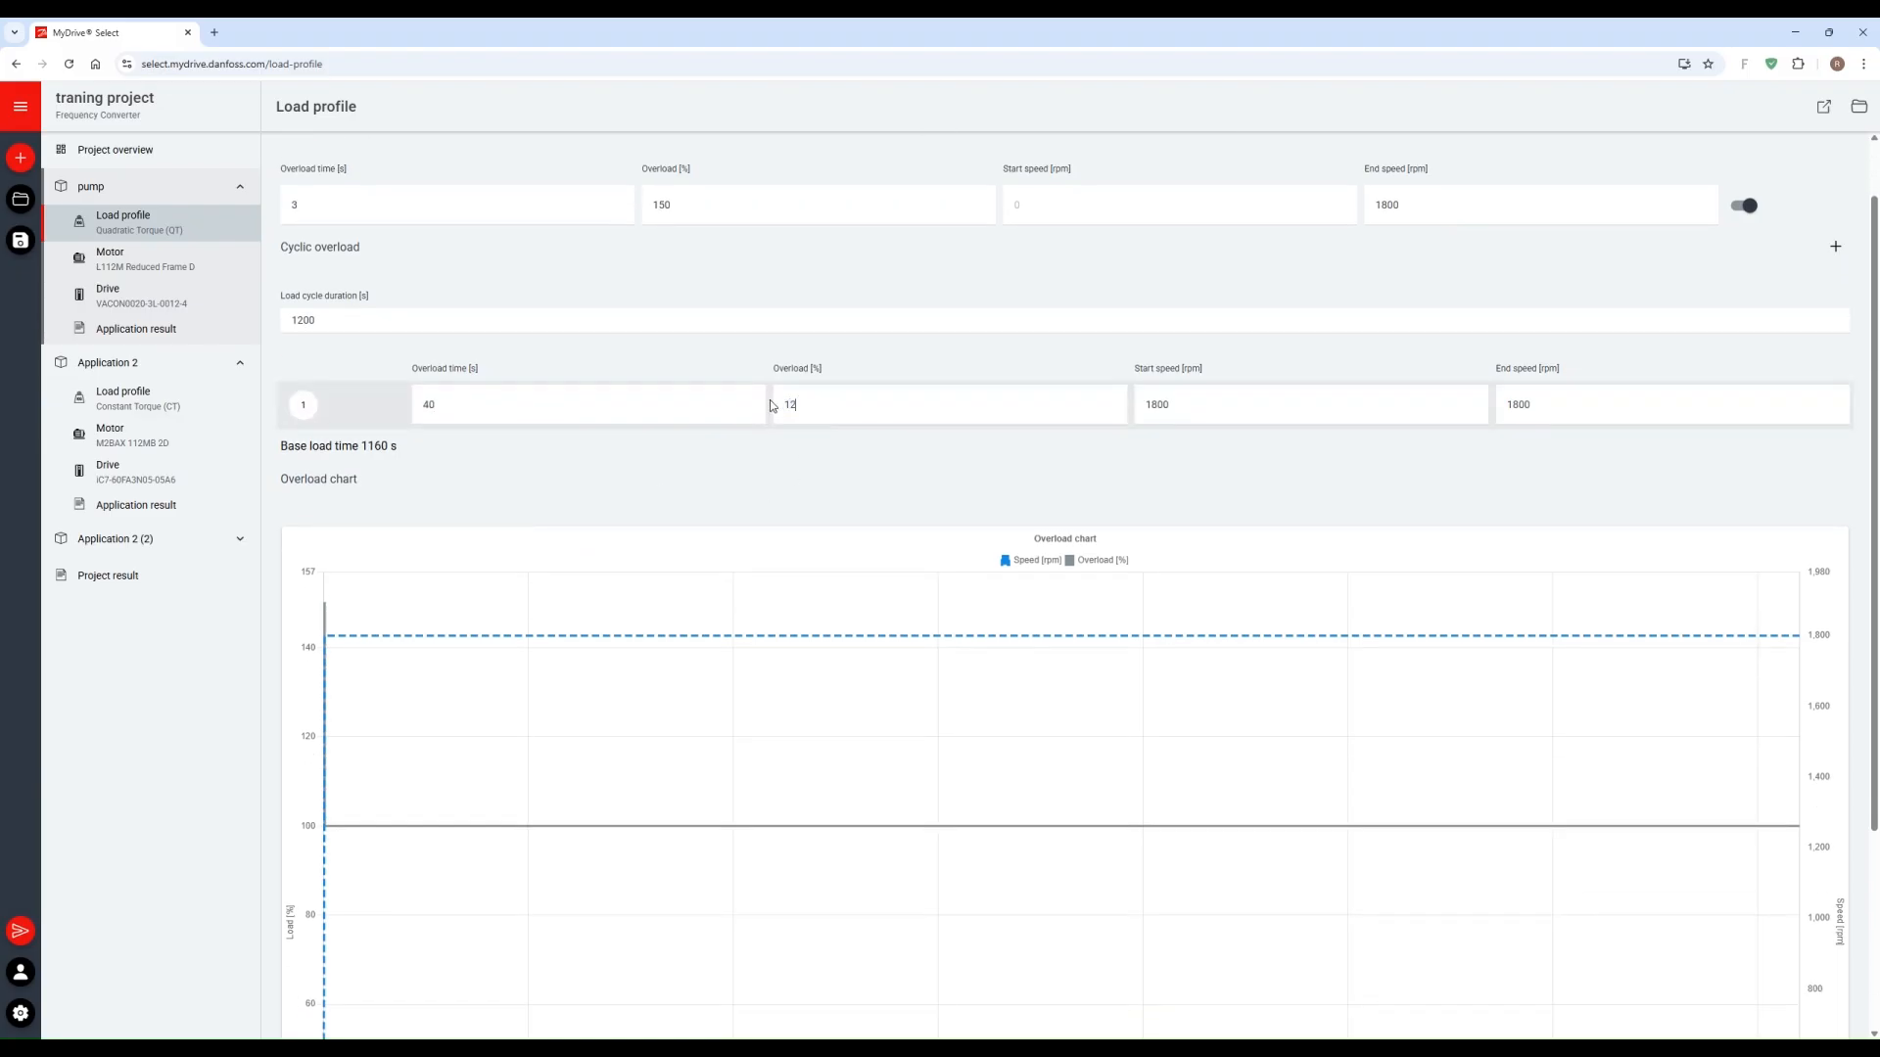
type("0")
scroll(1155, 482, "up", 1)
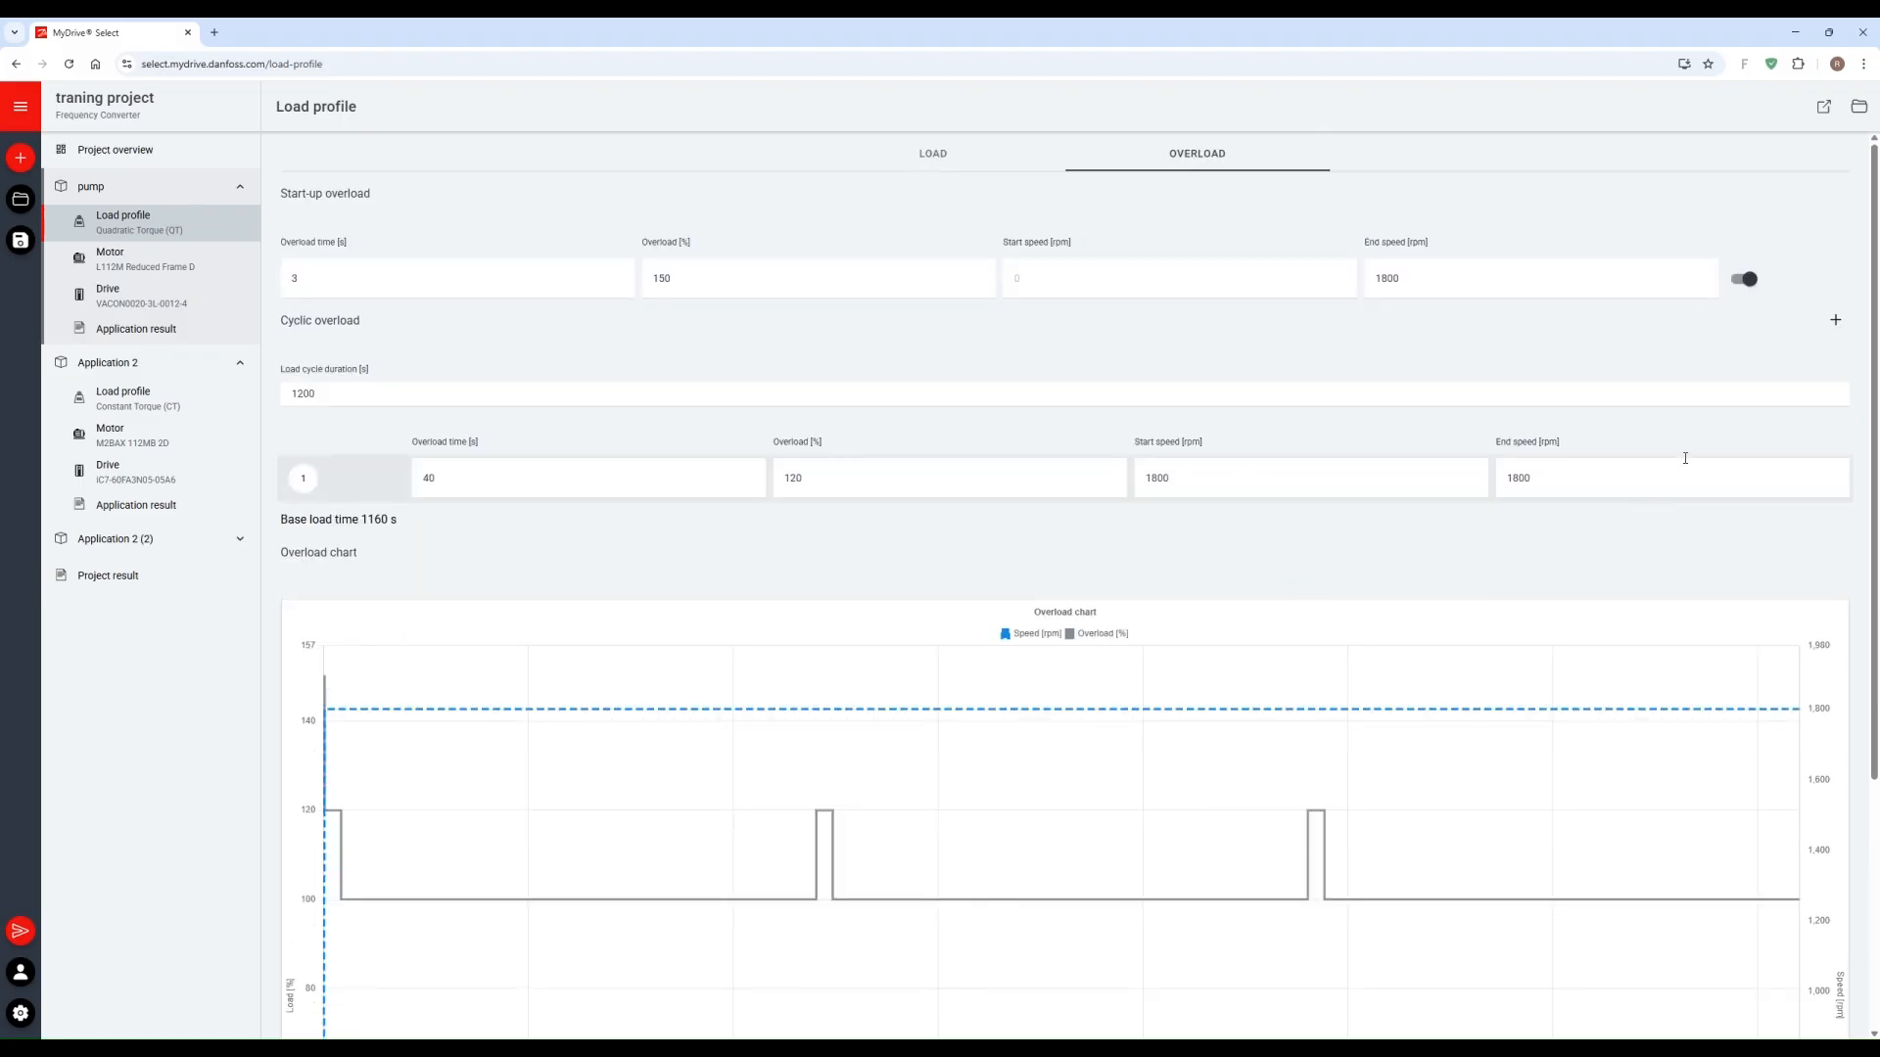
Step: Add a second cyclic overload, set its overload to 150 %, and select that row
left_click(1837, 320)
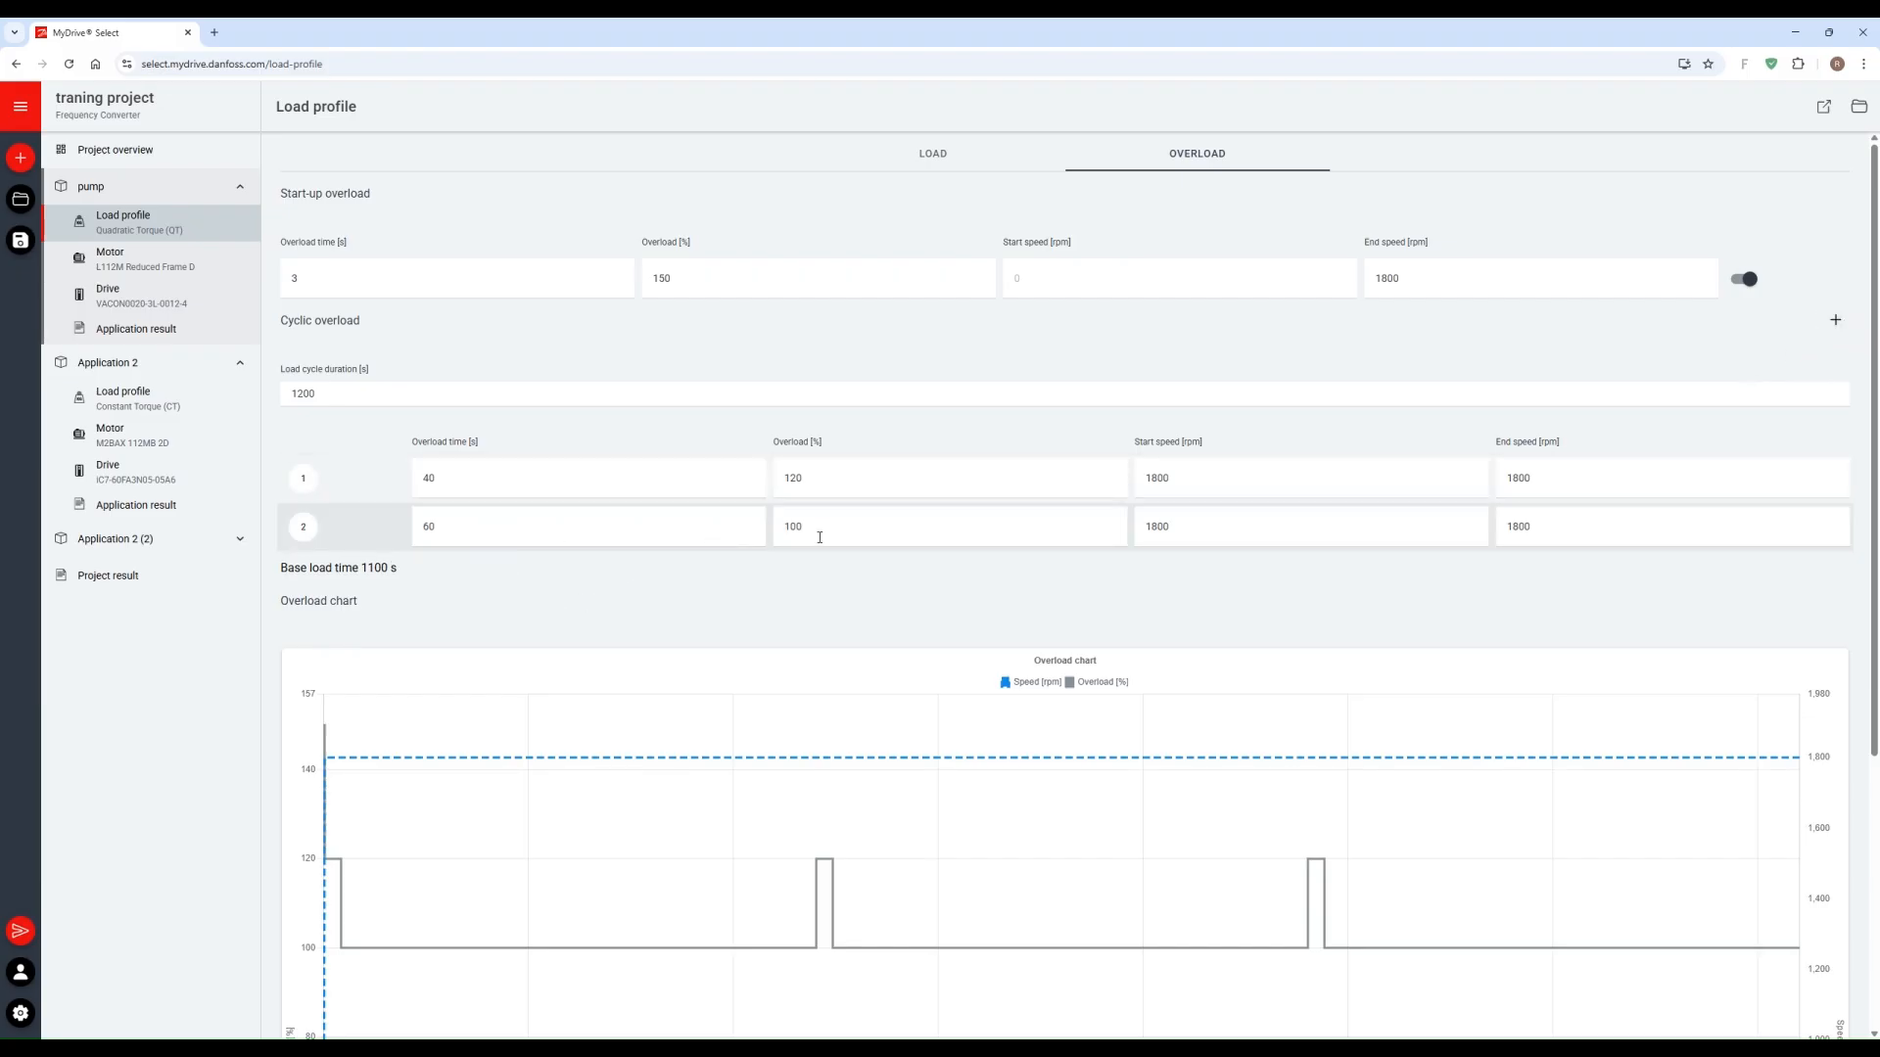
left_click_drag(819, 538, 756, 527)
type("150")
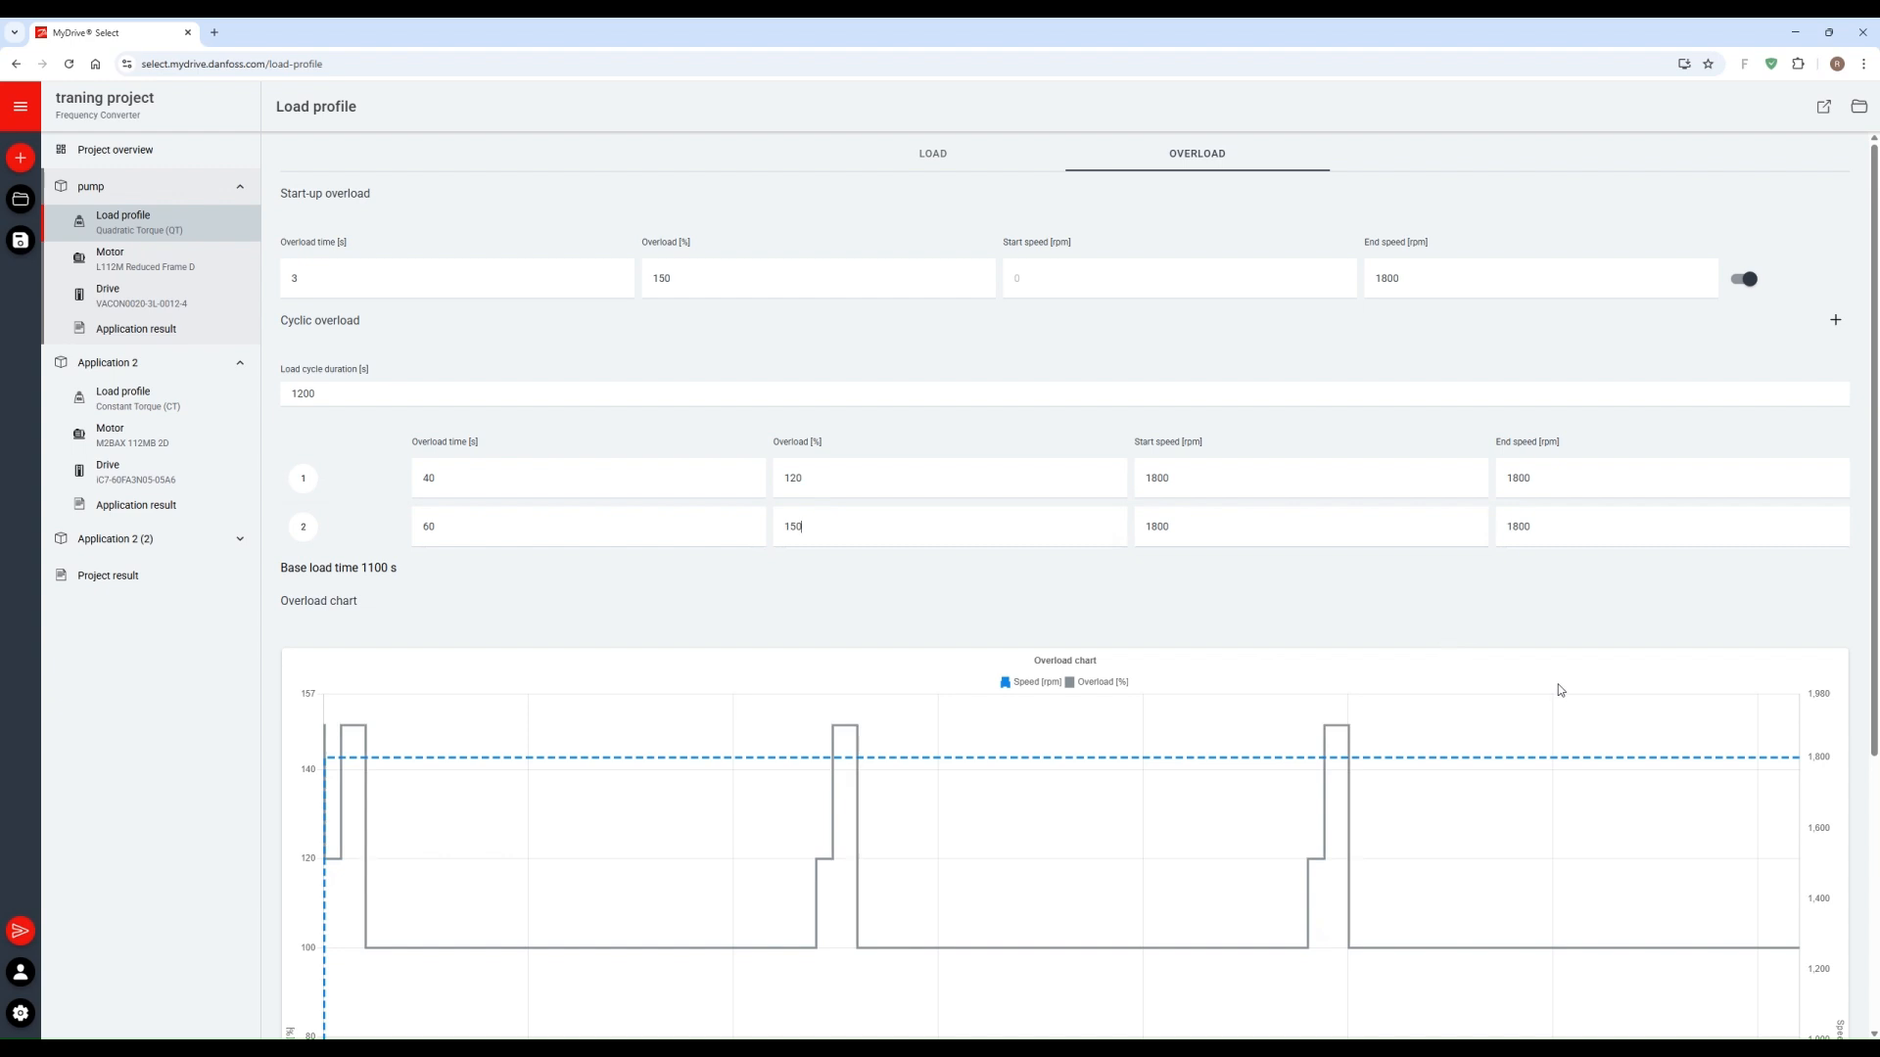
left_click(325, 532)
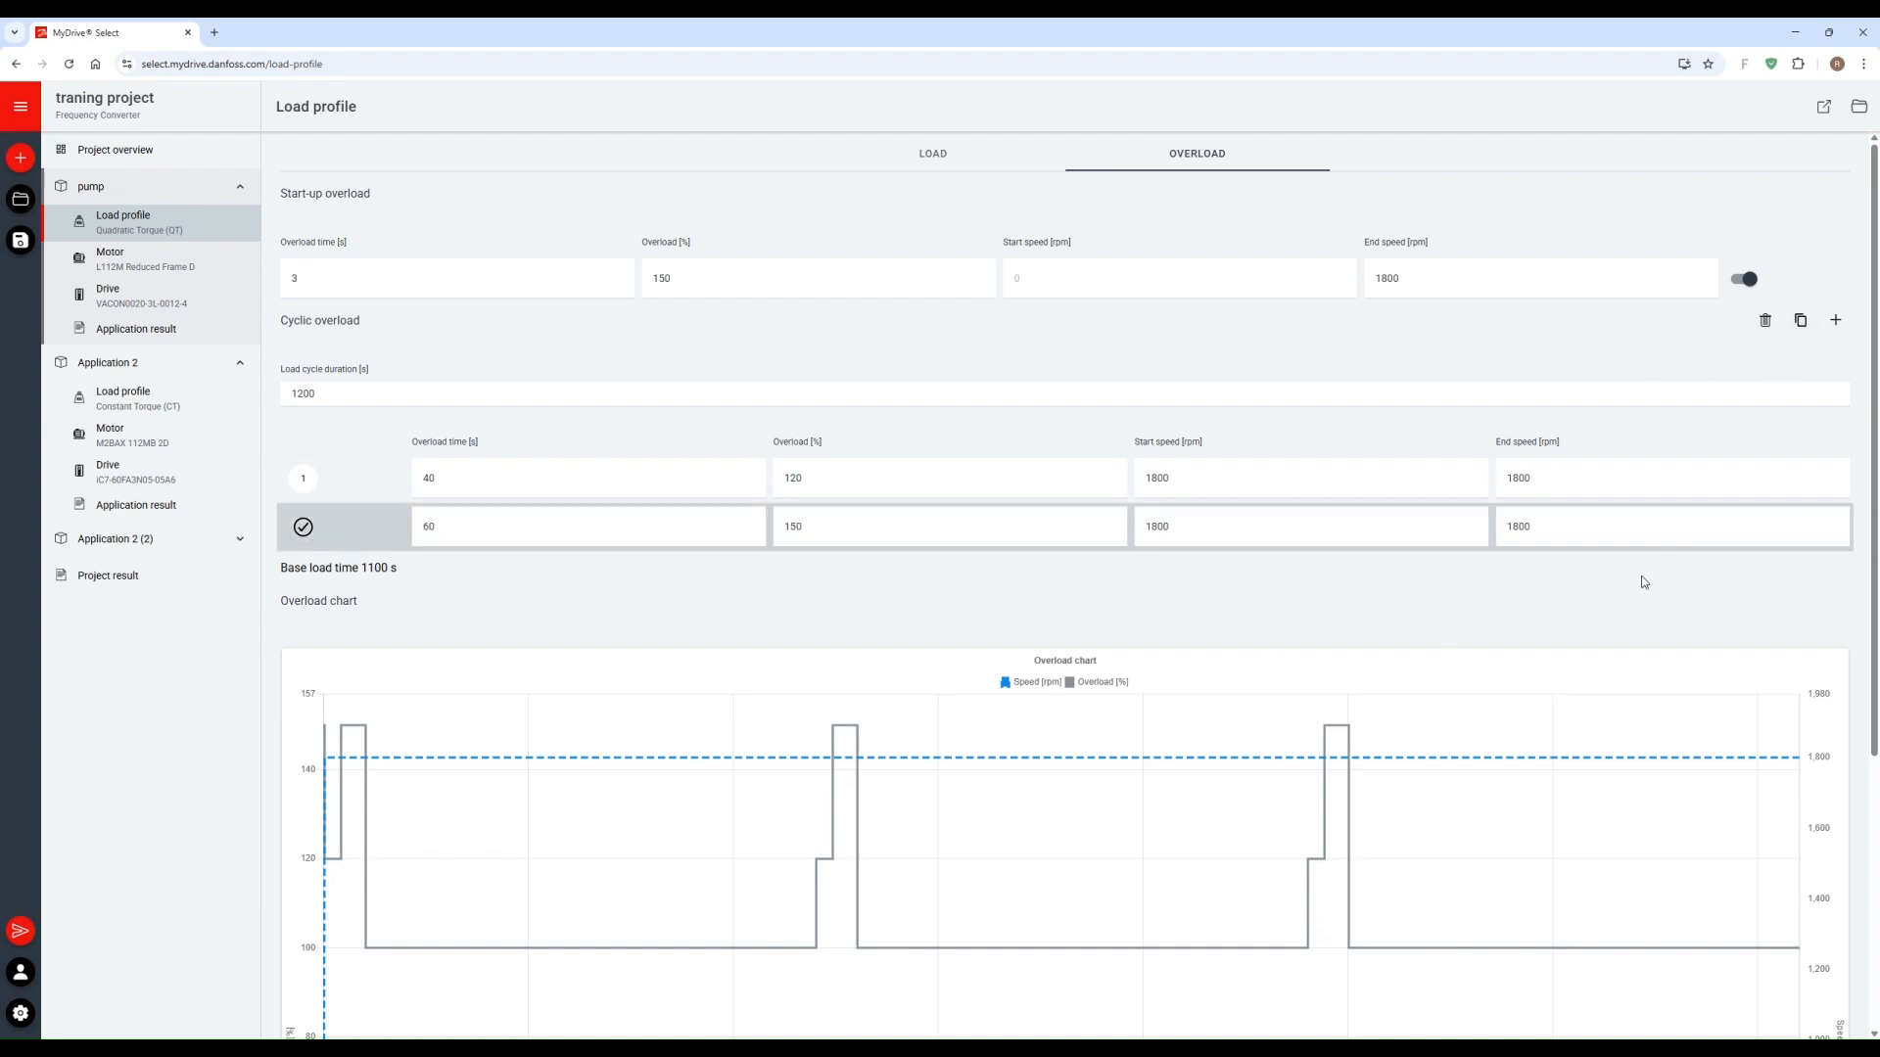
Step: Open the pump's motor selection and review the locked motor's data and the list of alternative motors
left_click(144, 260)
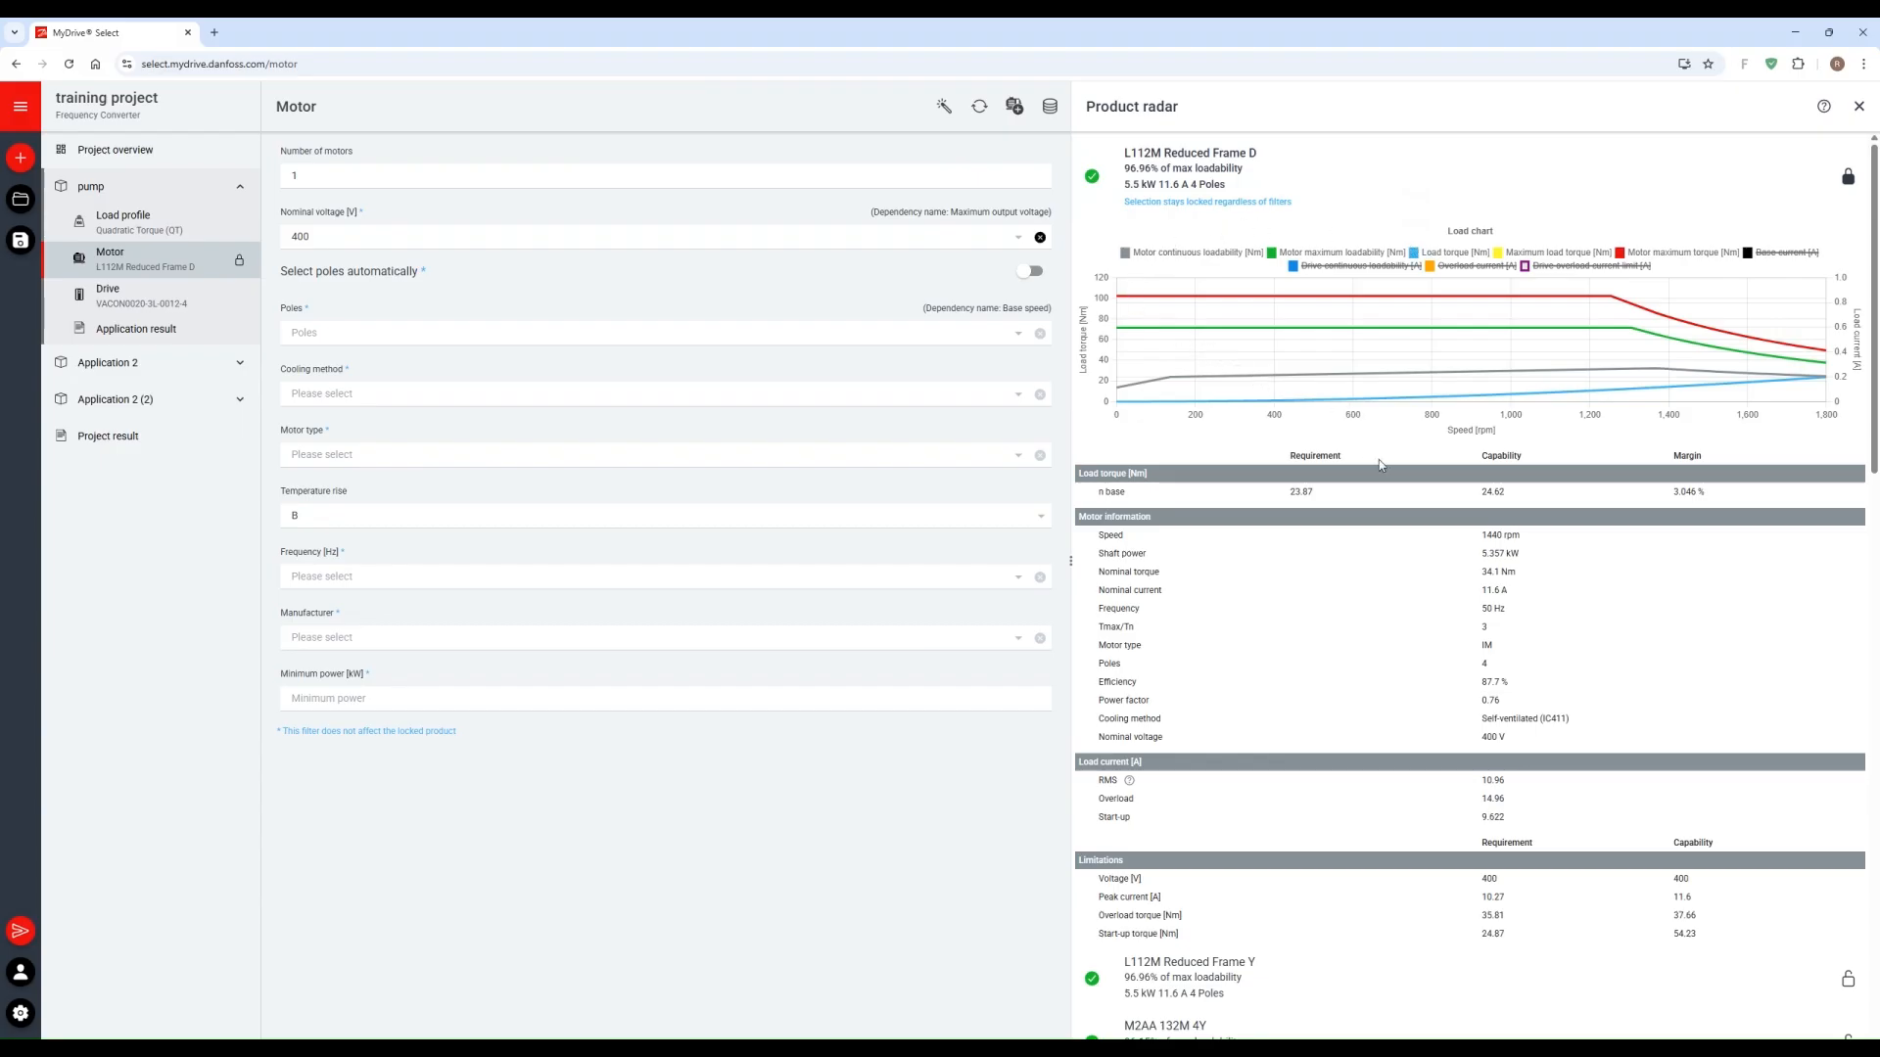
scroll(1648, 519, "down", 2)
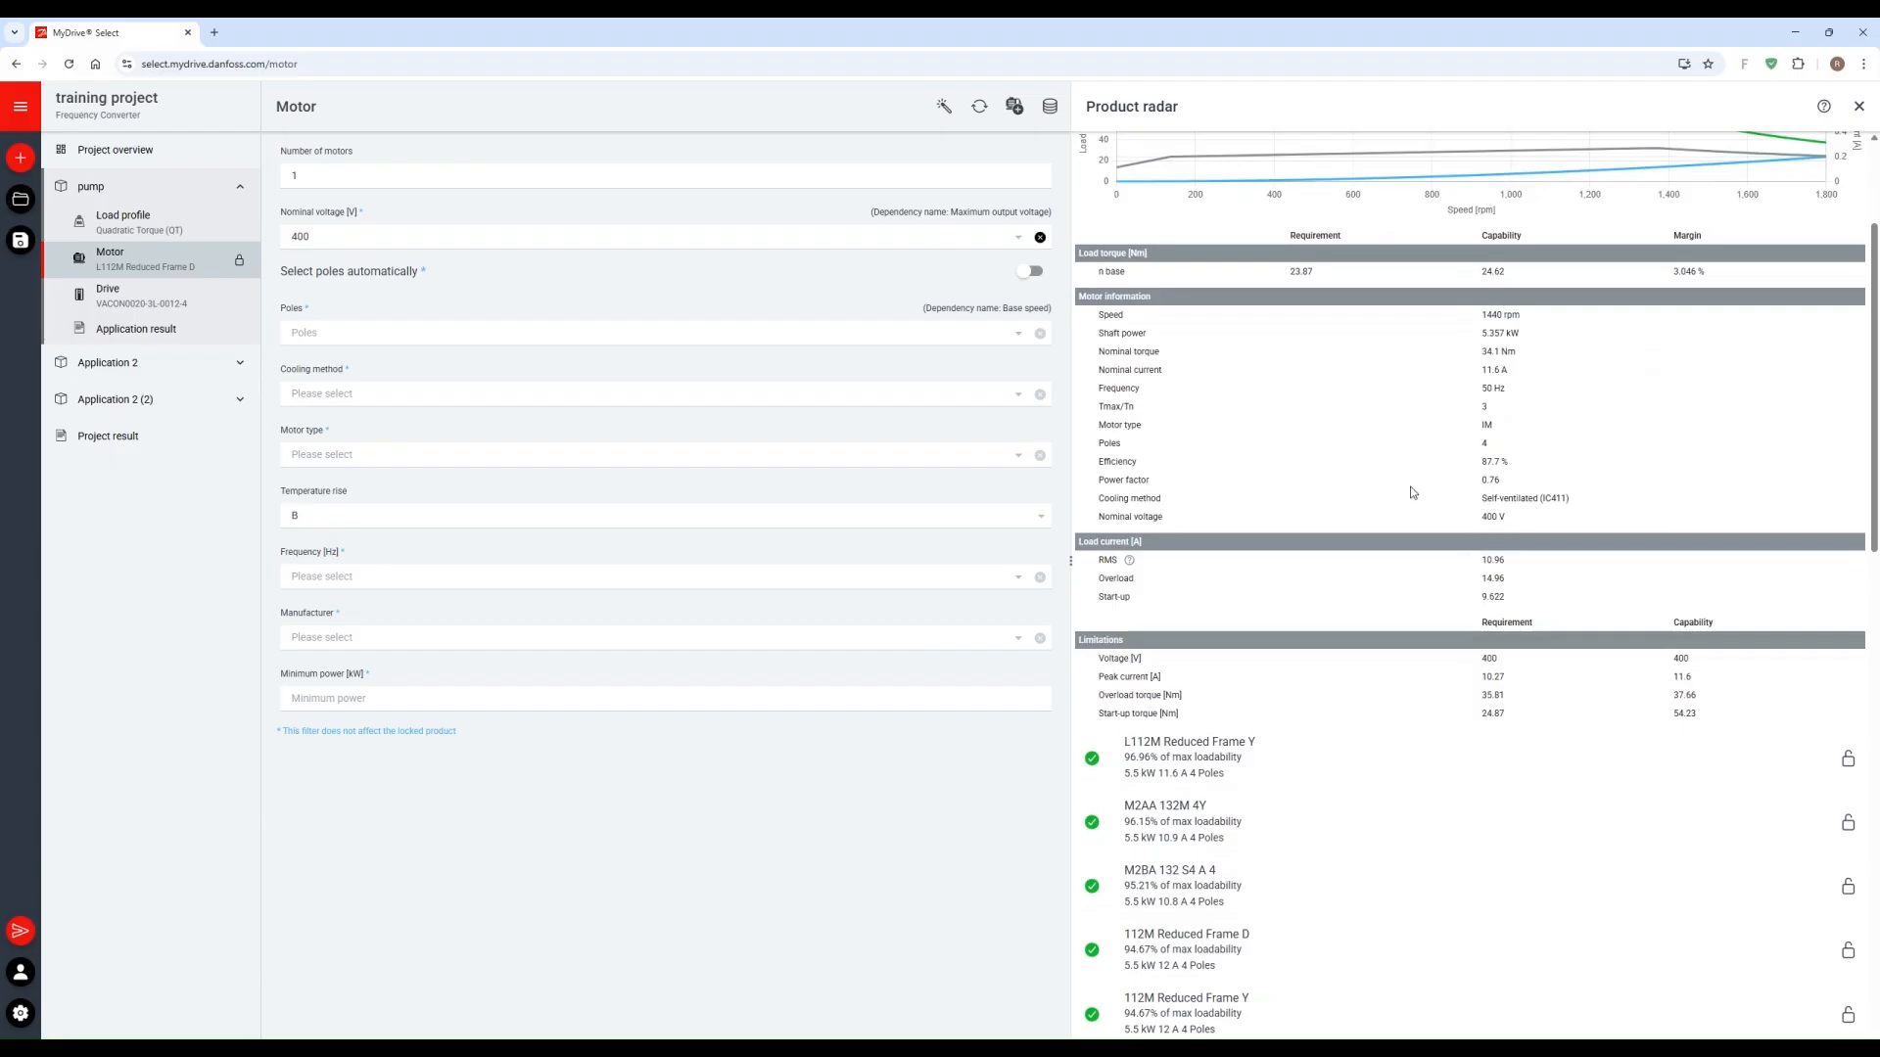
scroll(1413, 492, "down", 6)
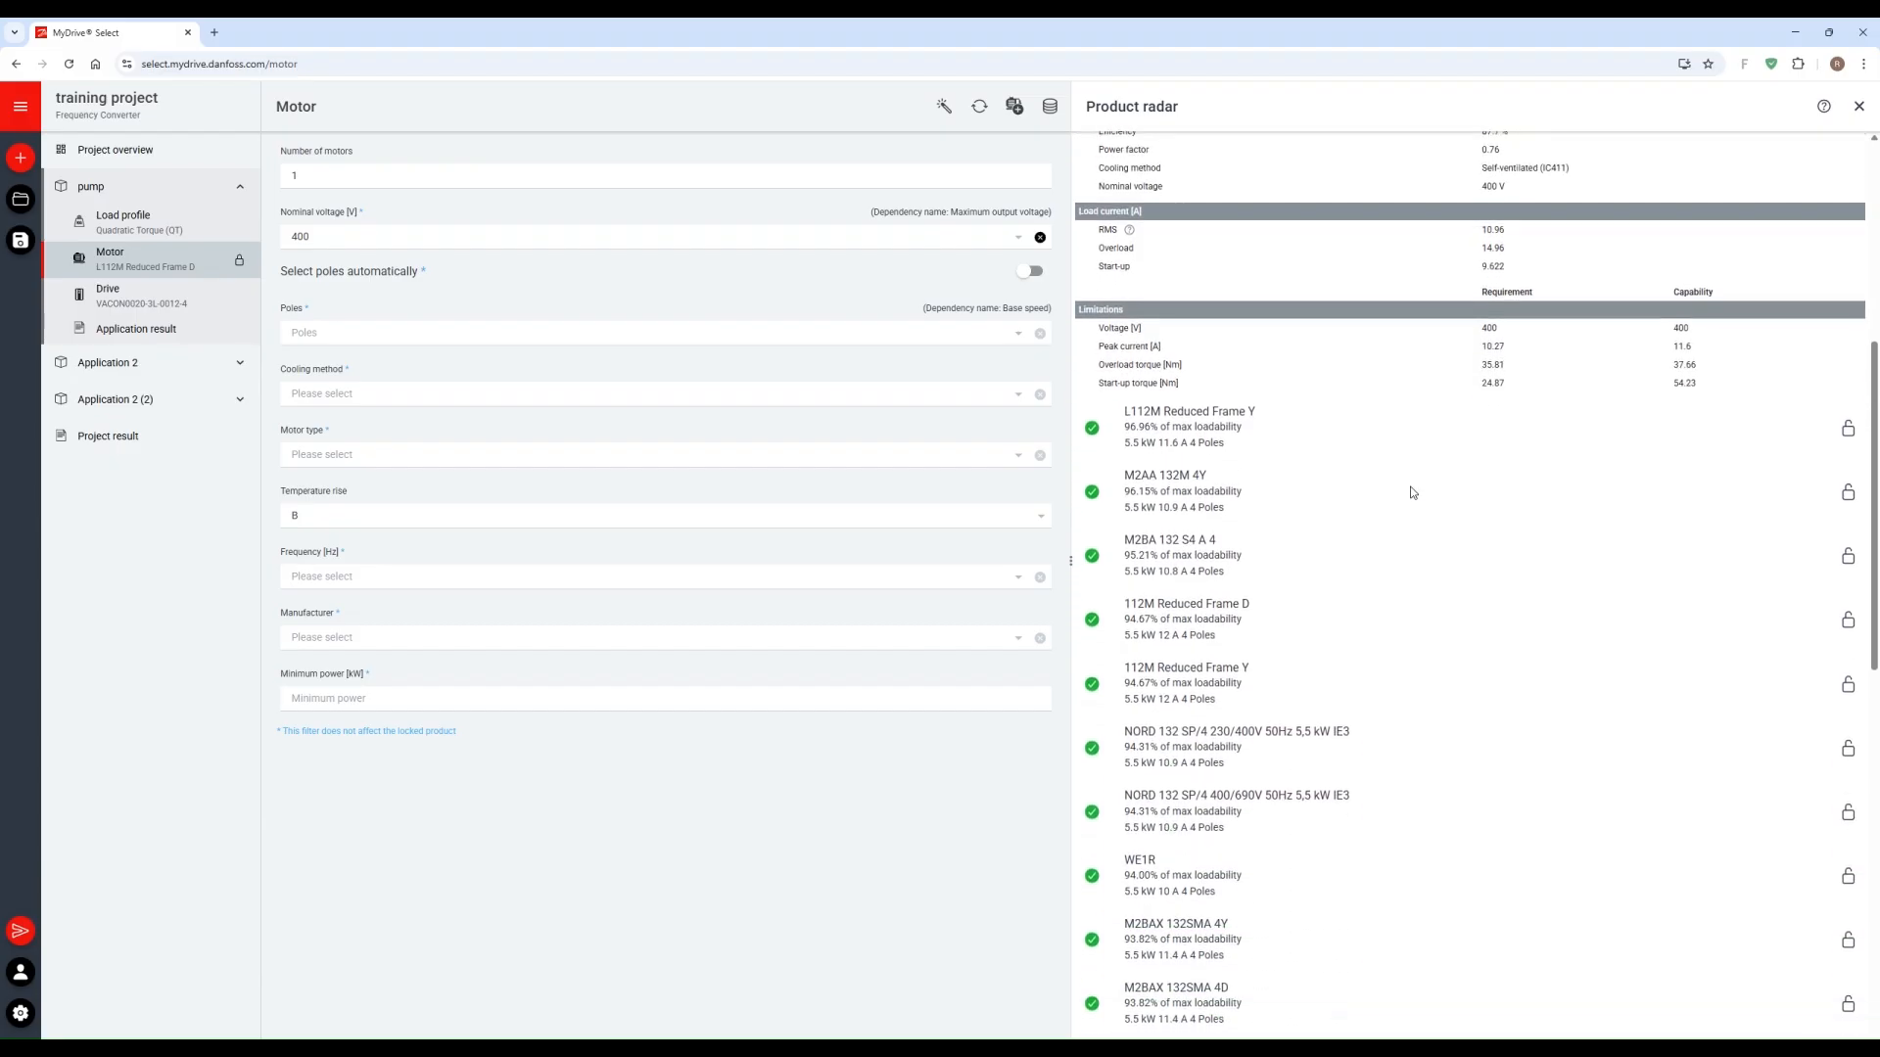
scroll(1412, 492, "down", 1)
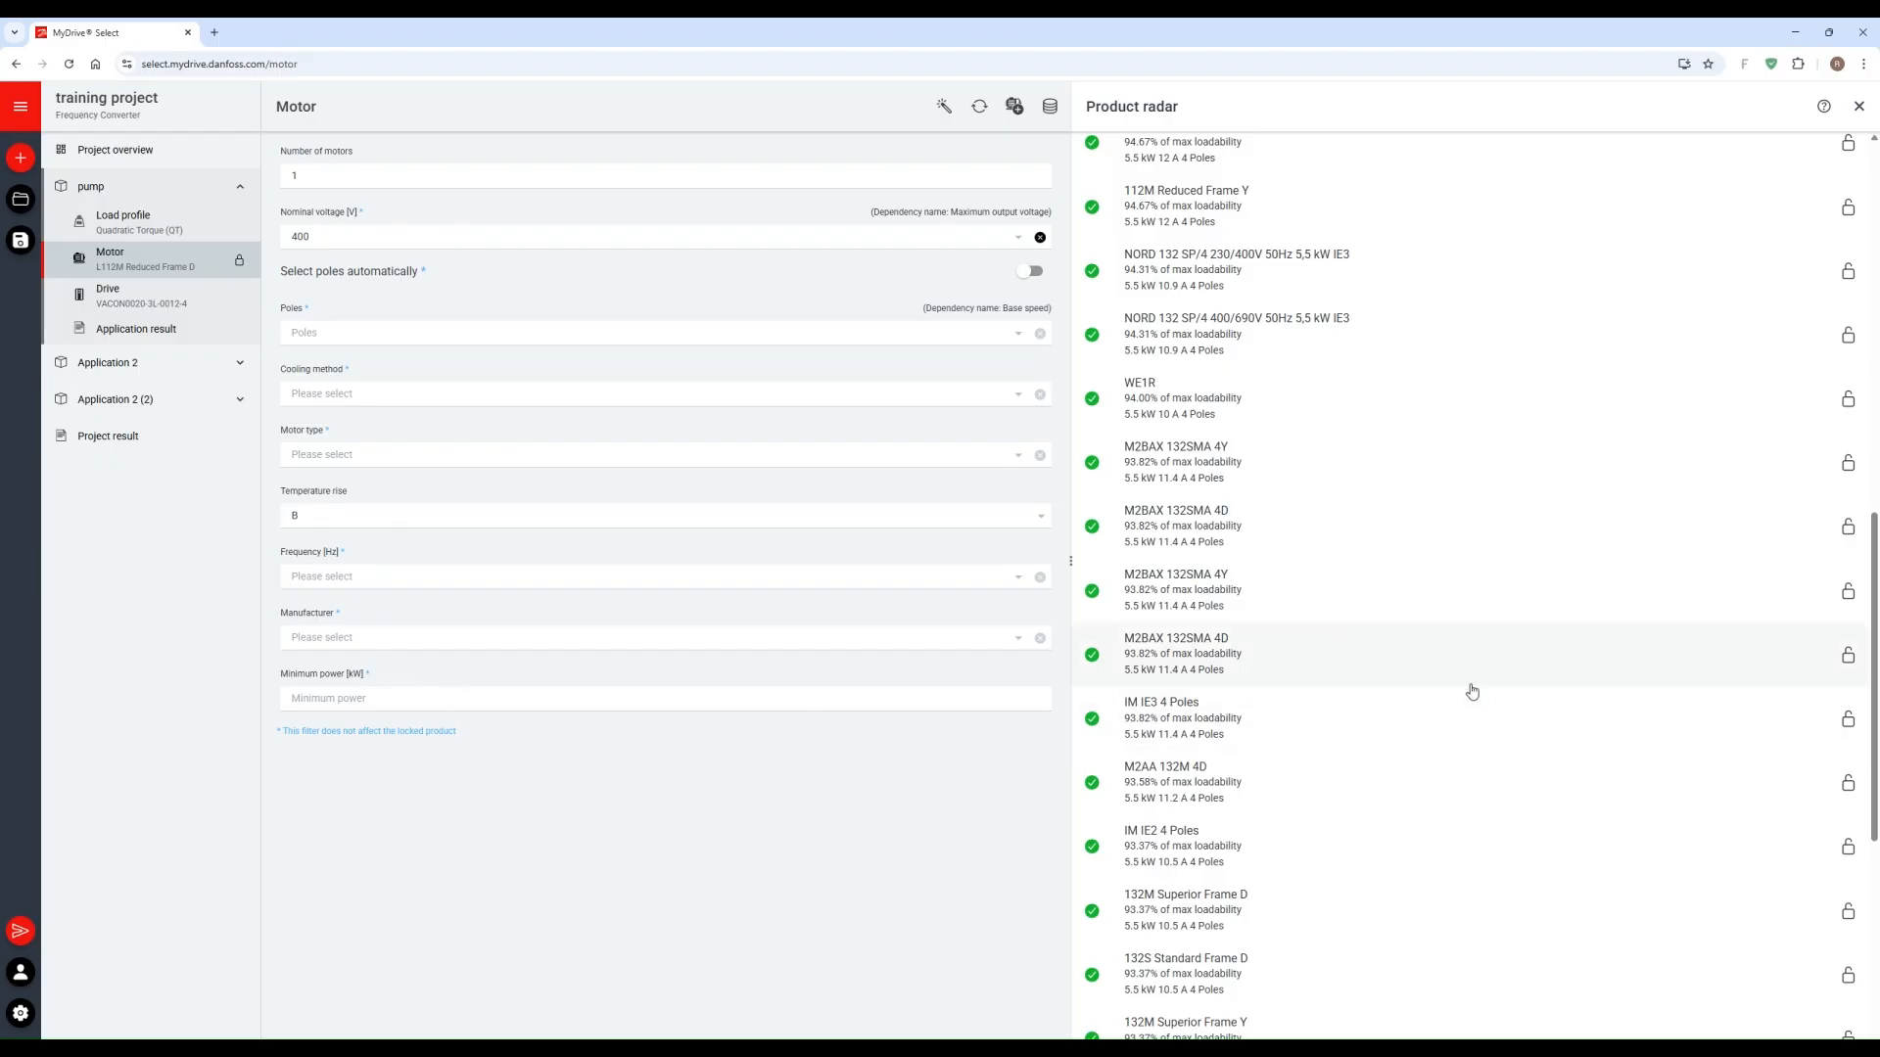
scroll(1472, 688, "up", 10)
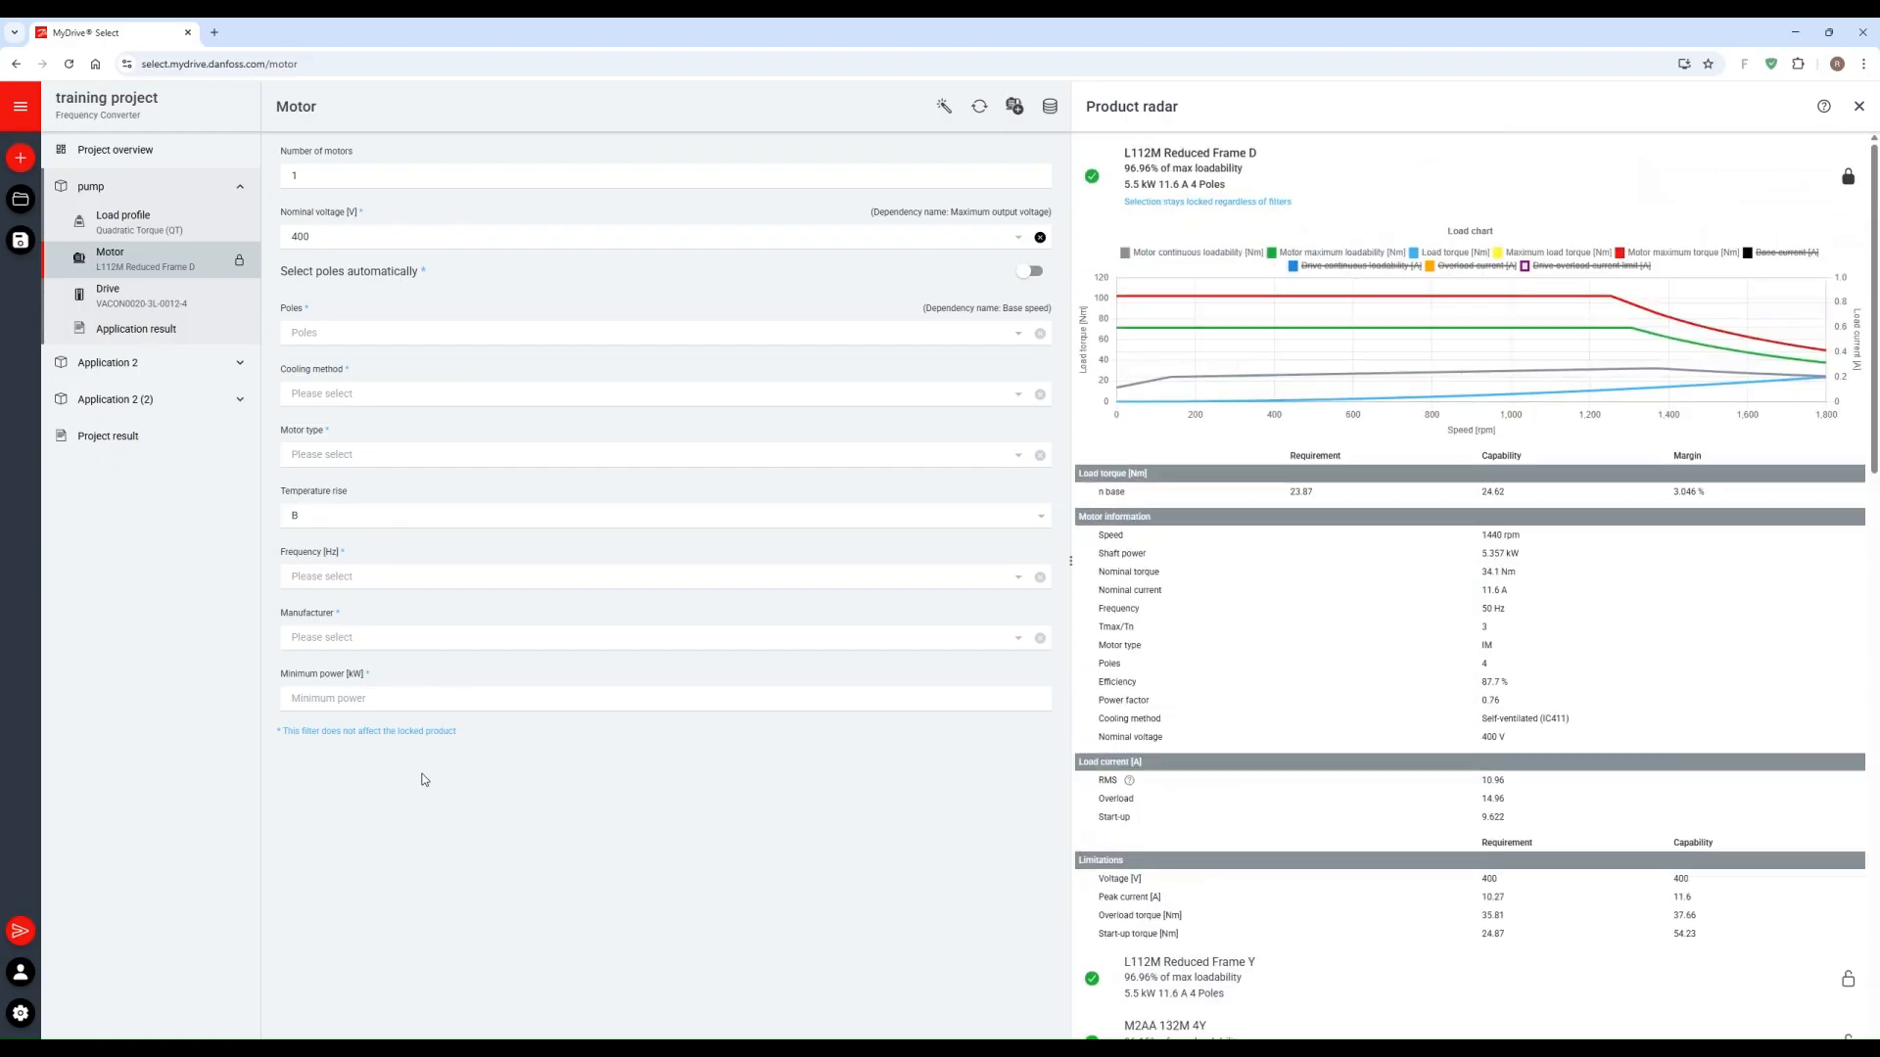
Step: Filter the pump's motor candidates by manufacturer Innomotics and review the matching motors
left_click(318, 635)
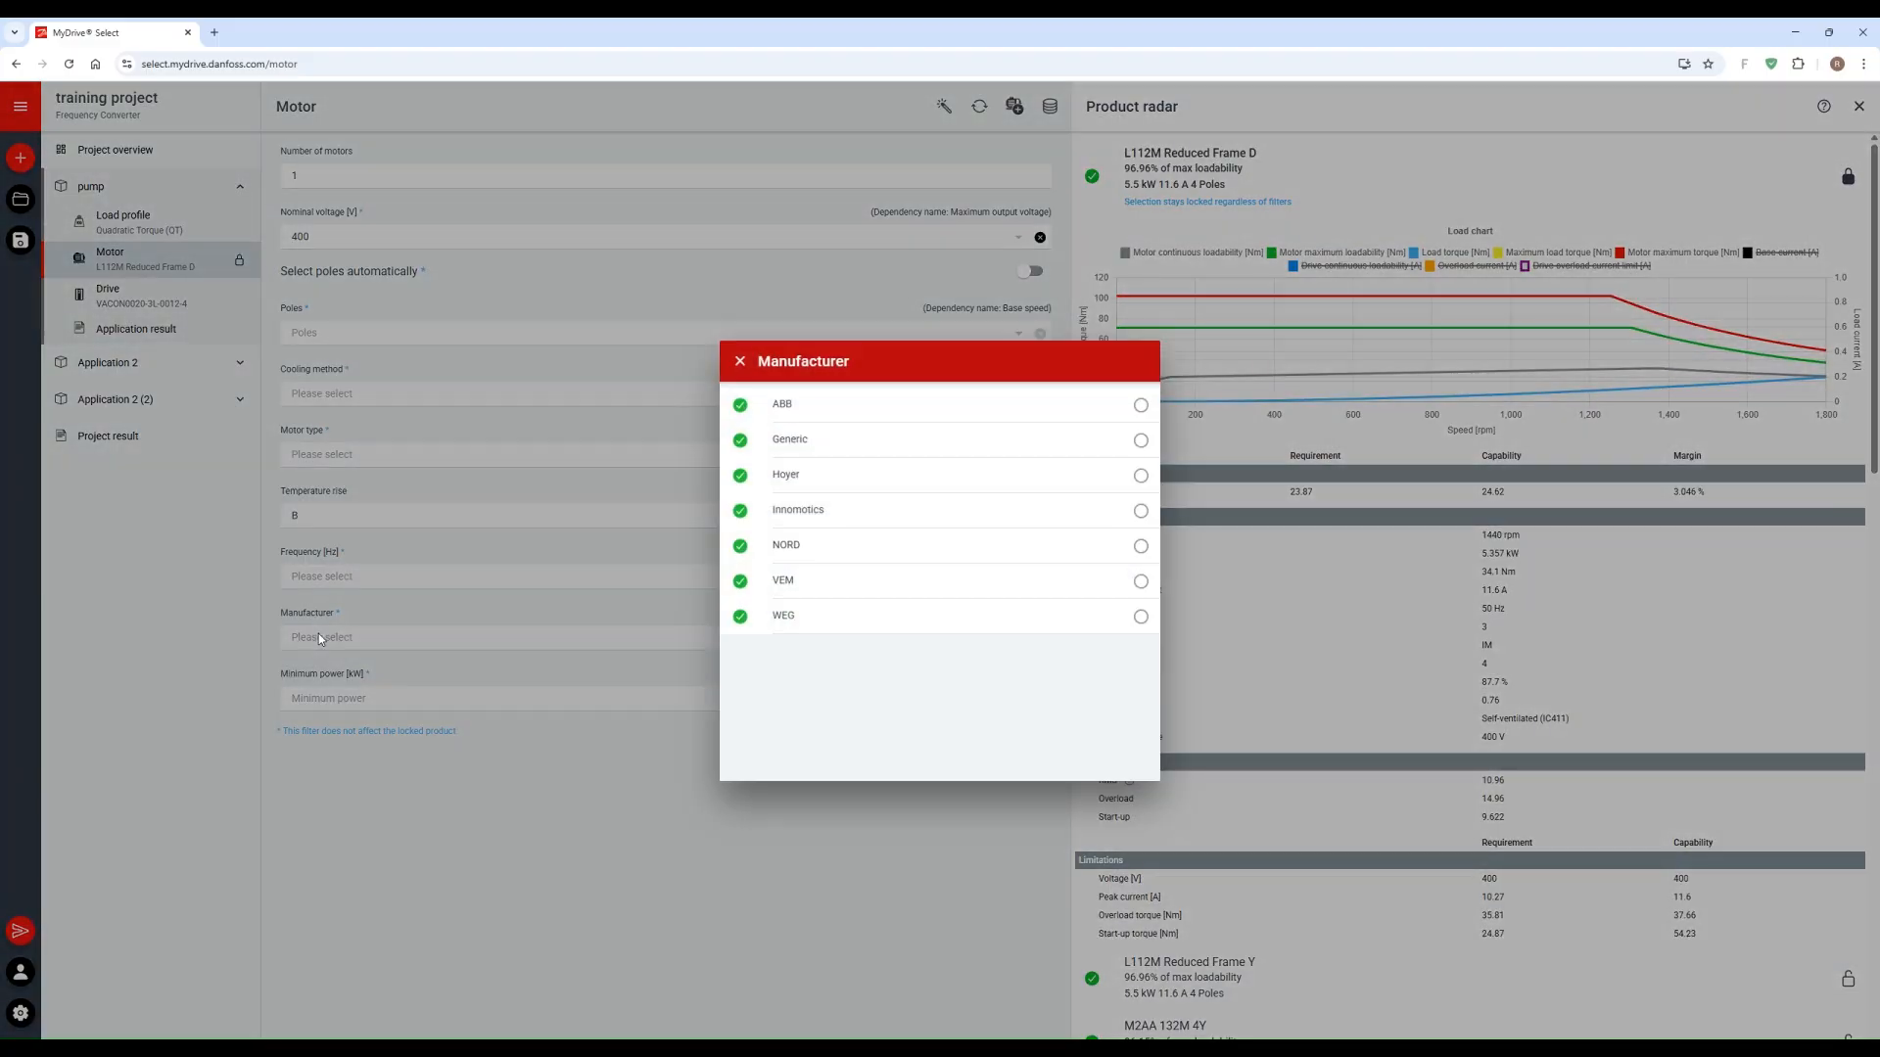
left_click(1142, 512)
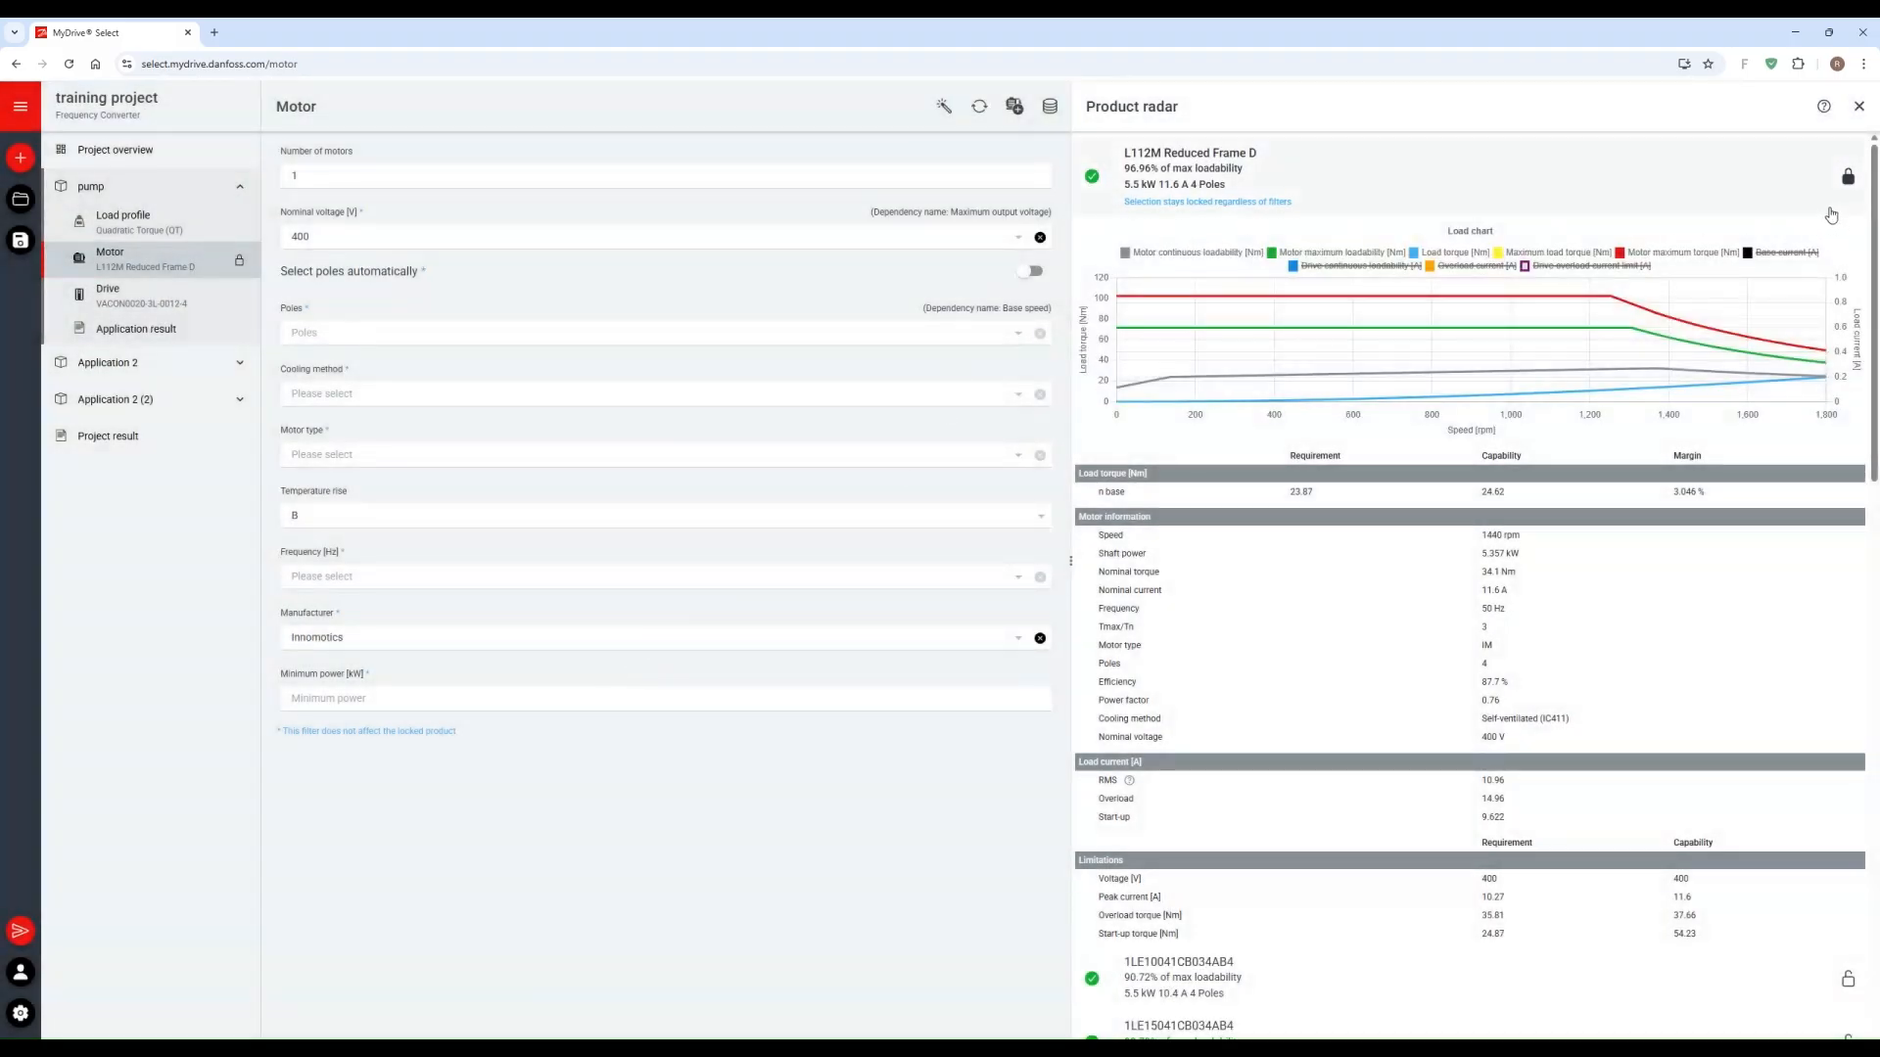
scroll(1610, 222, "down", 3)
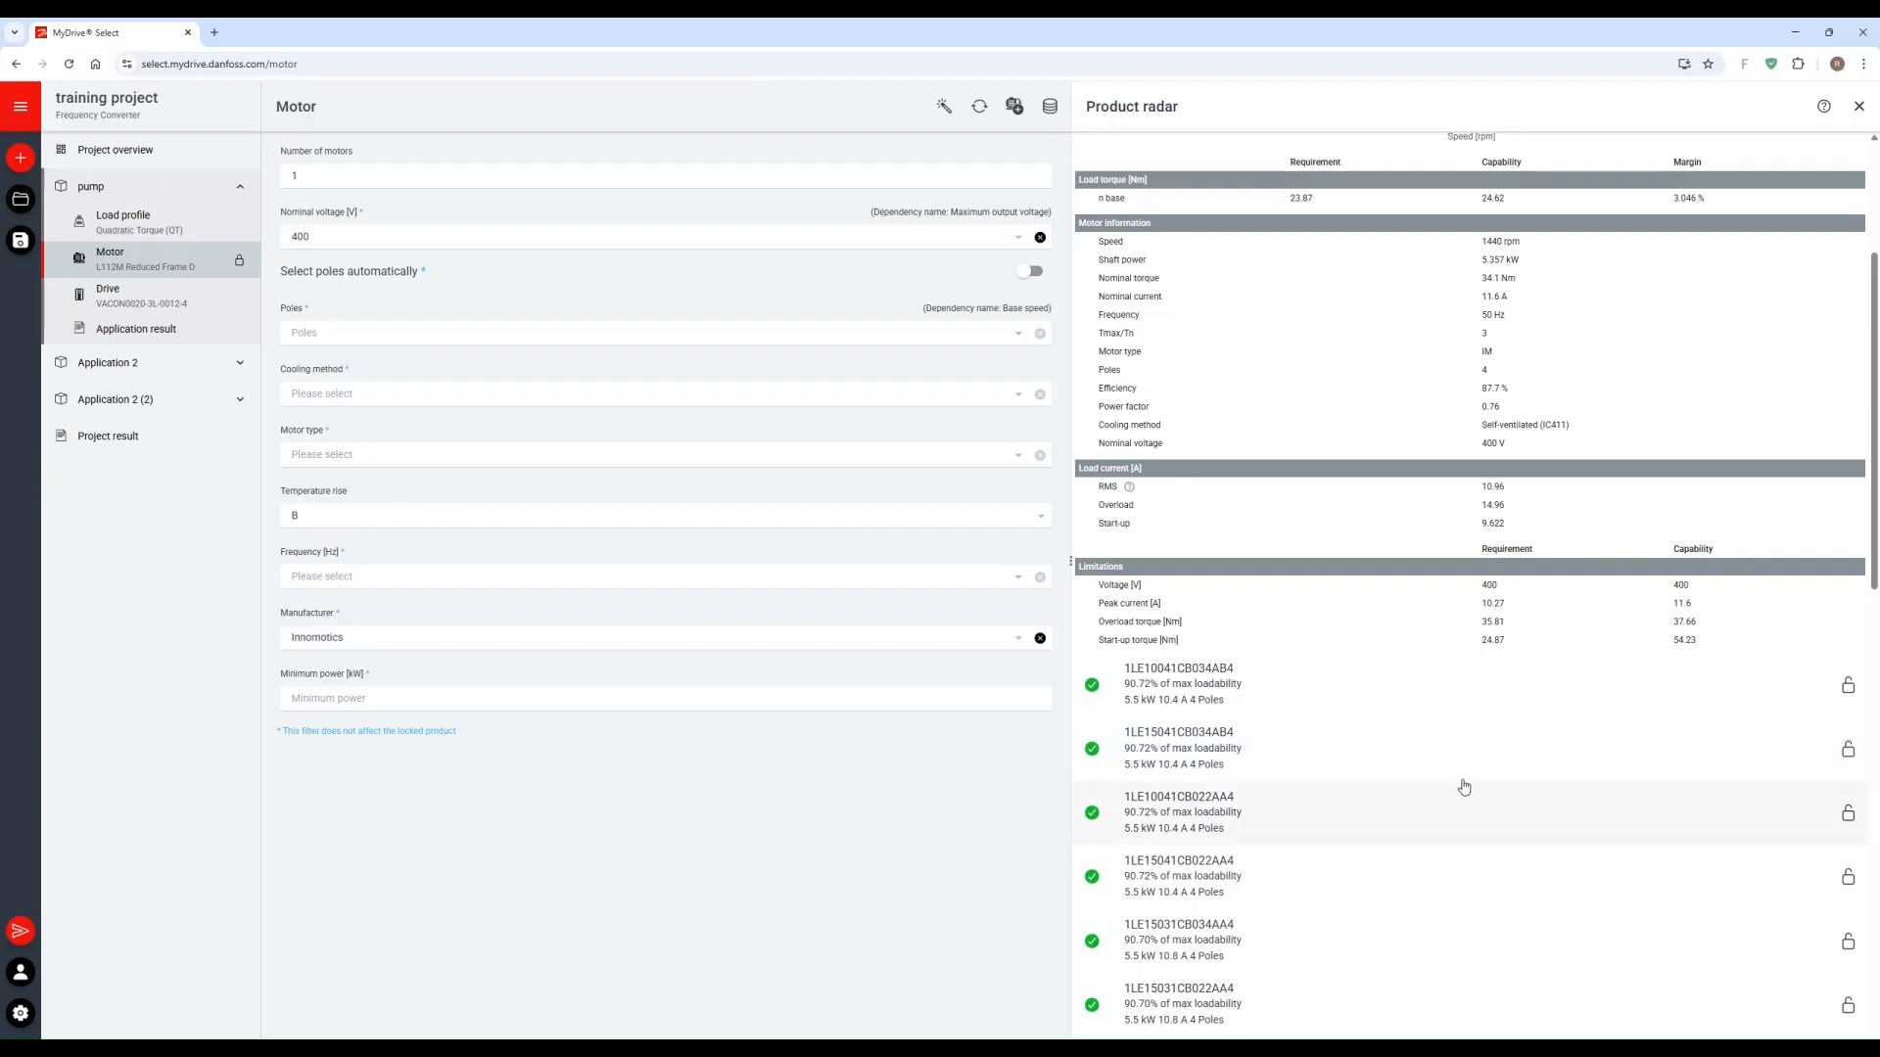
scroll(1402, 727, "up", 3)
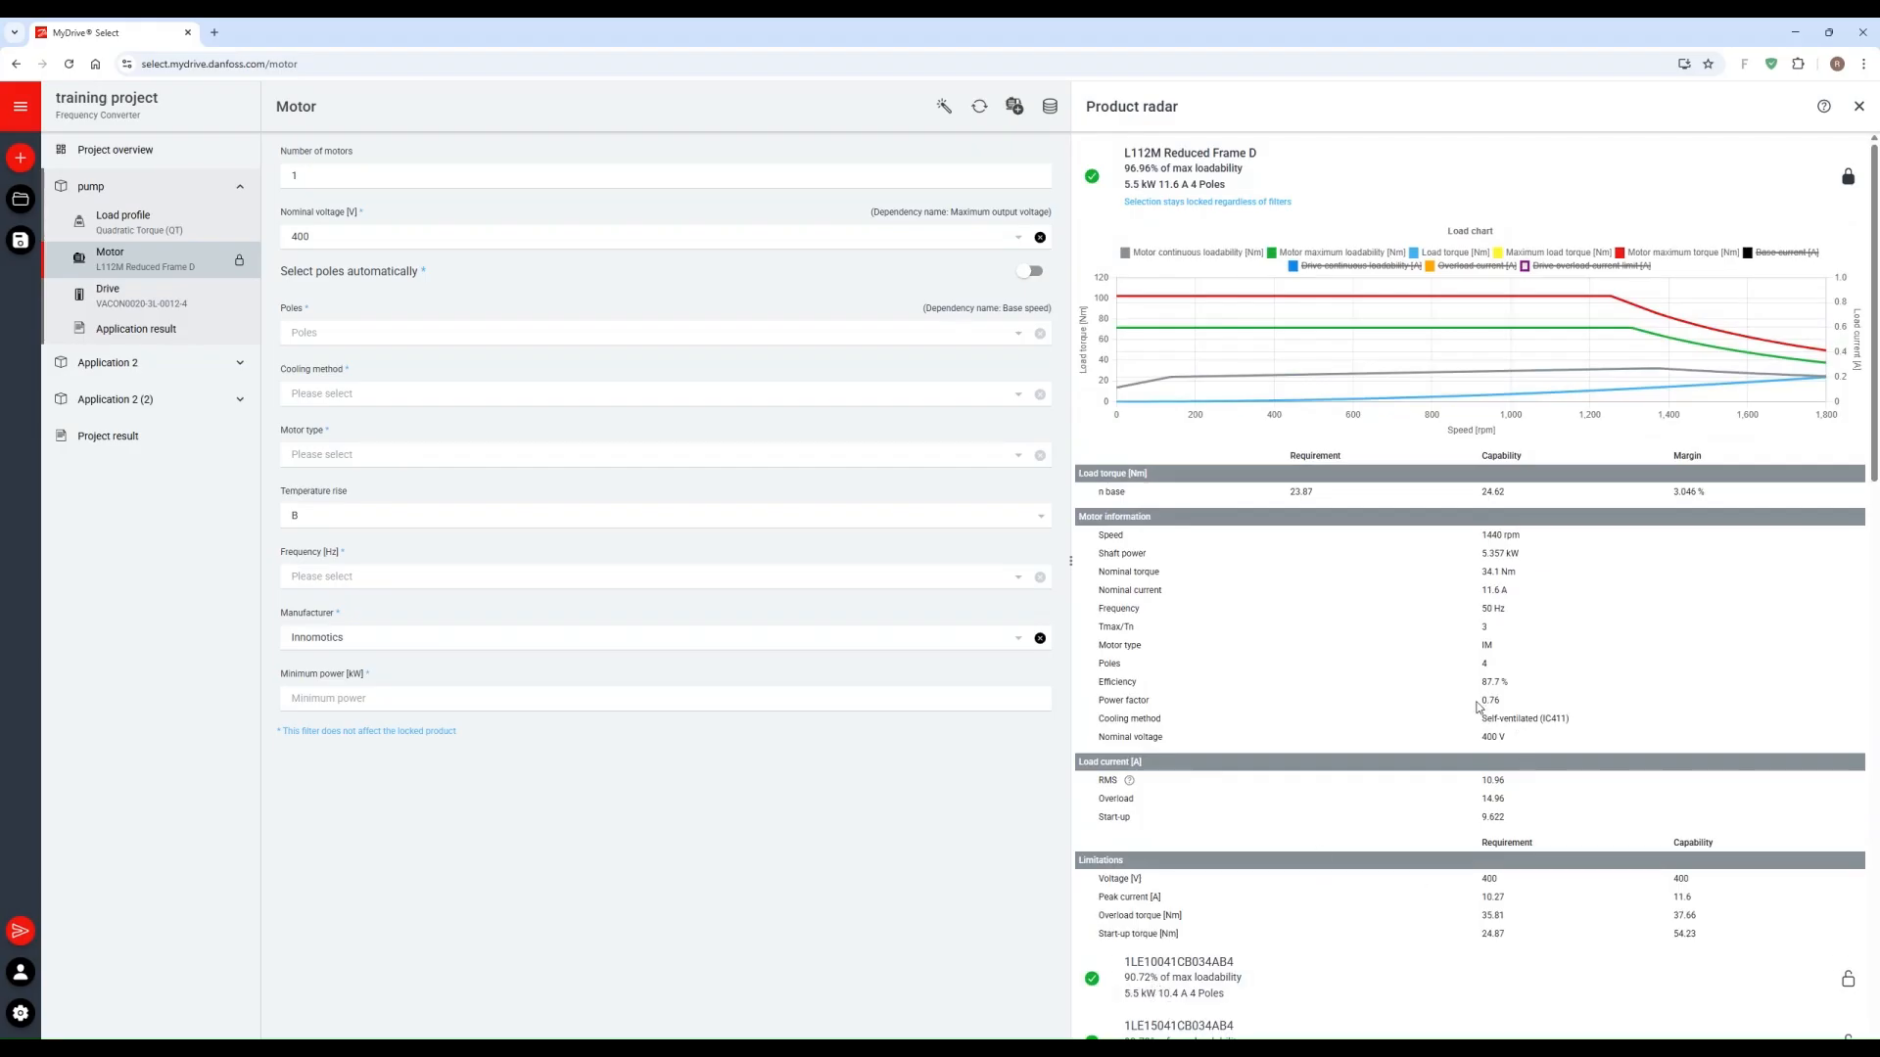
Step: Compare motor efficiencies and select the Innomotics motor 1LE10041CB034AB4 for the pump
left_click_drag(1498, 681, 1099, 681)
scroll(1316, 863, "down", 1)
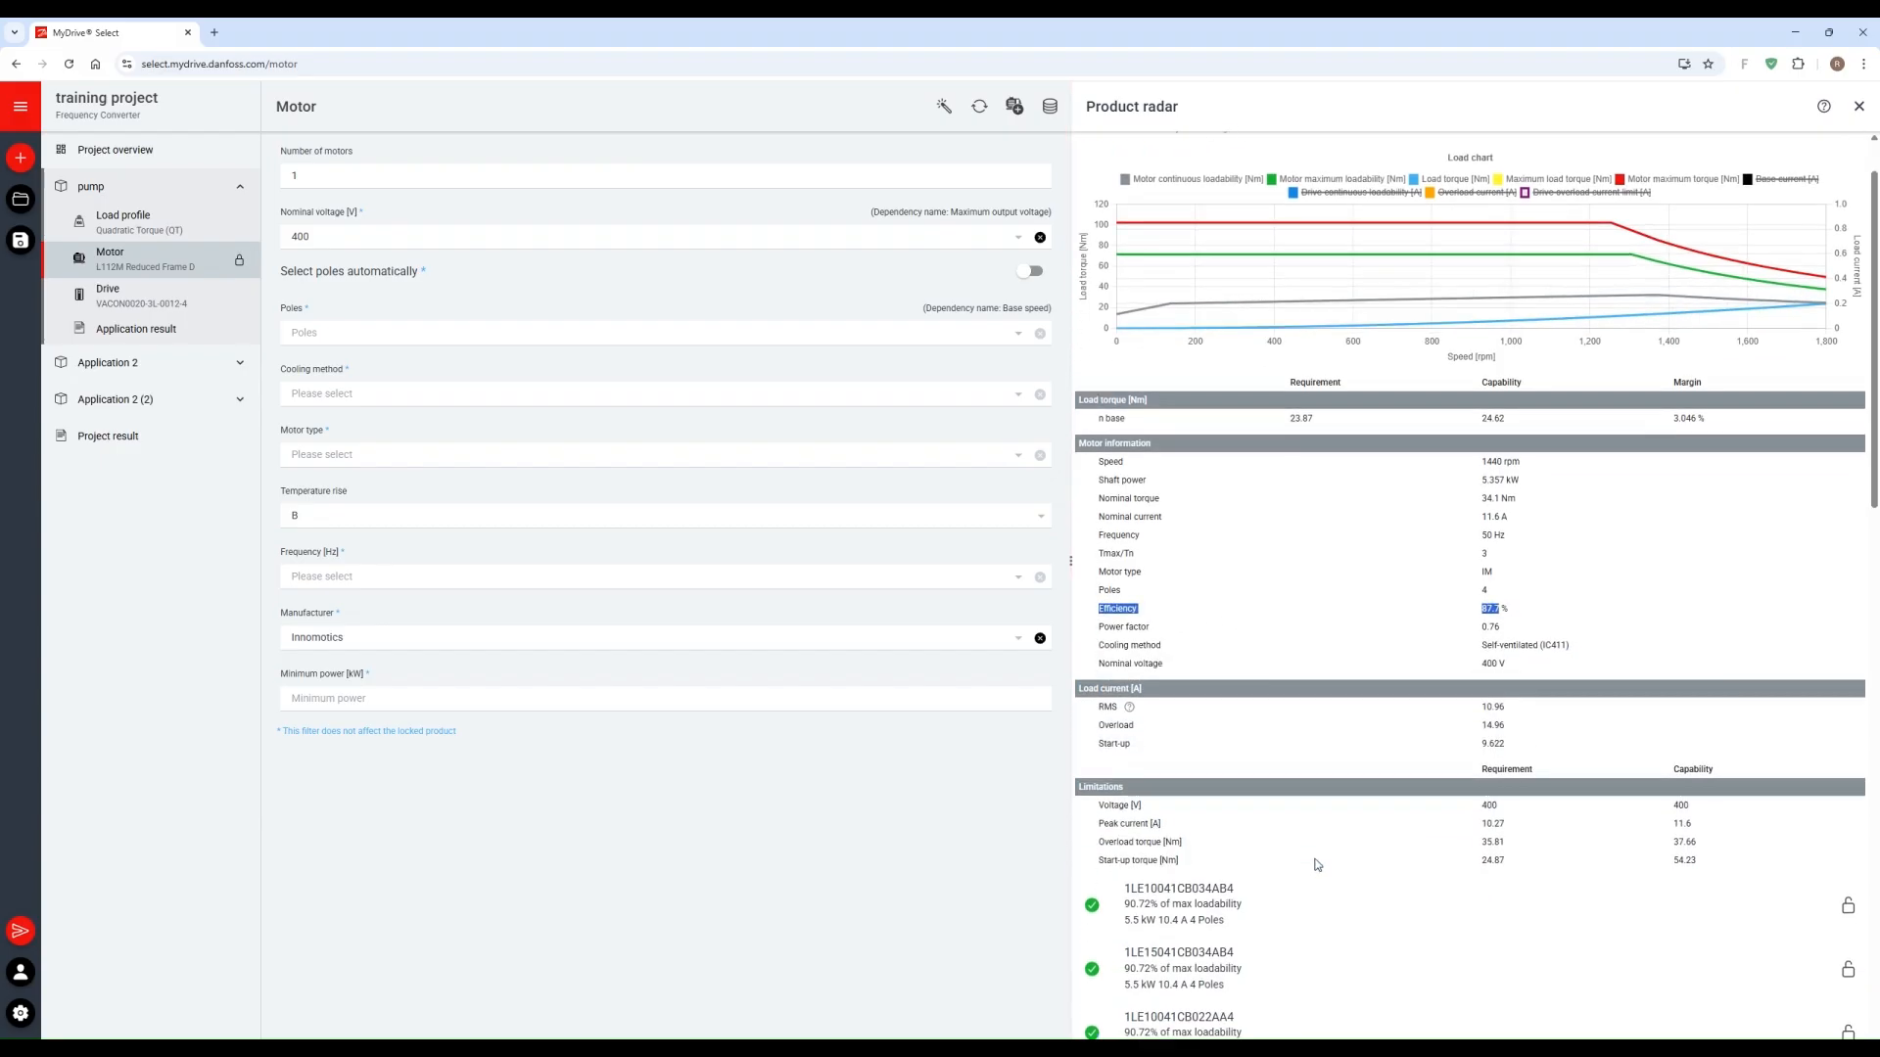
left_click(1251, 926)
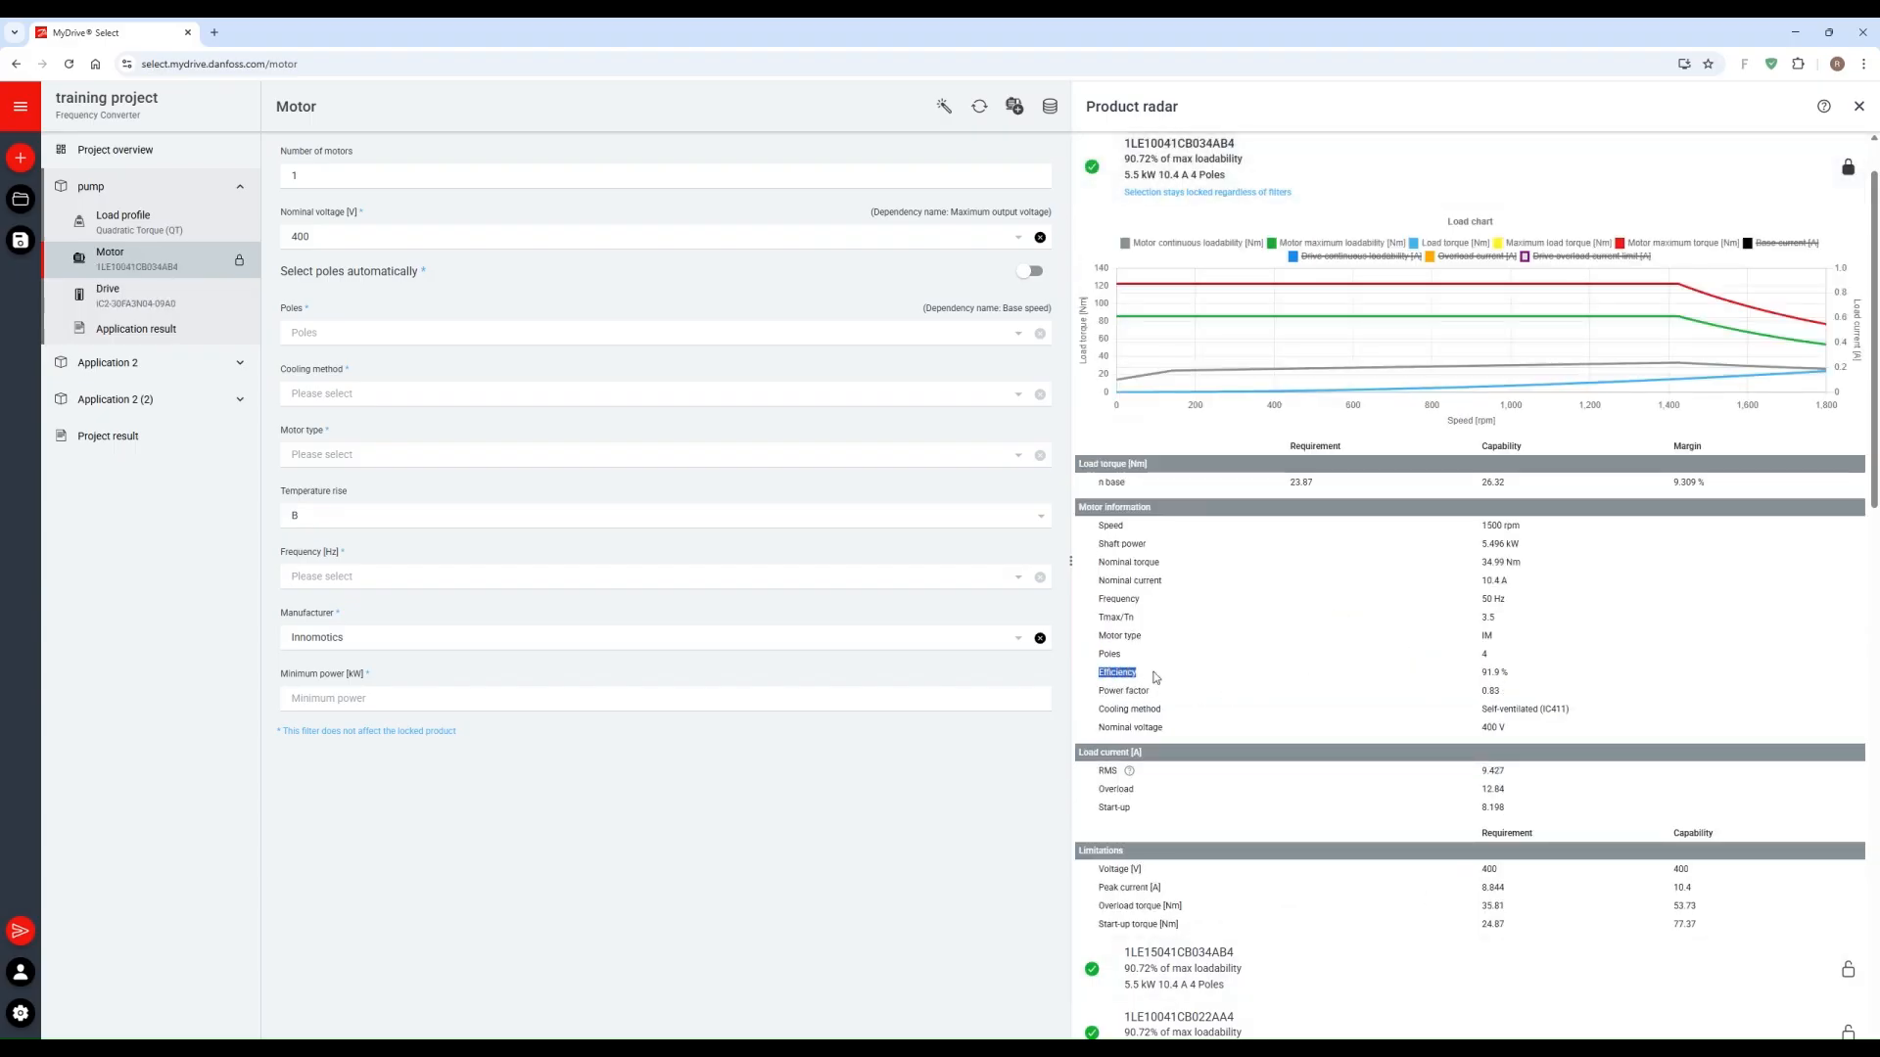
left_click_drag(1155, 677, 1598, 723)
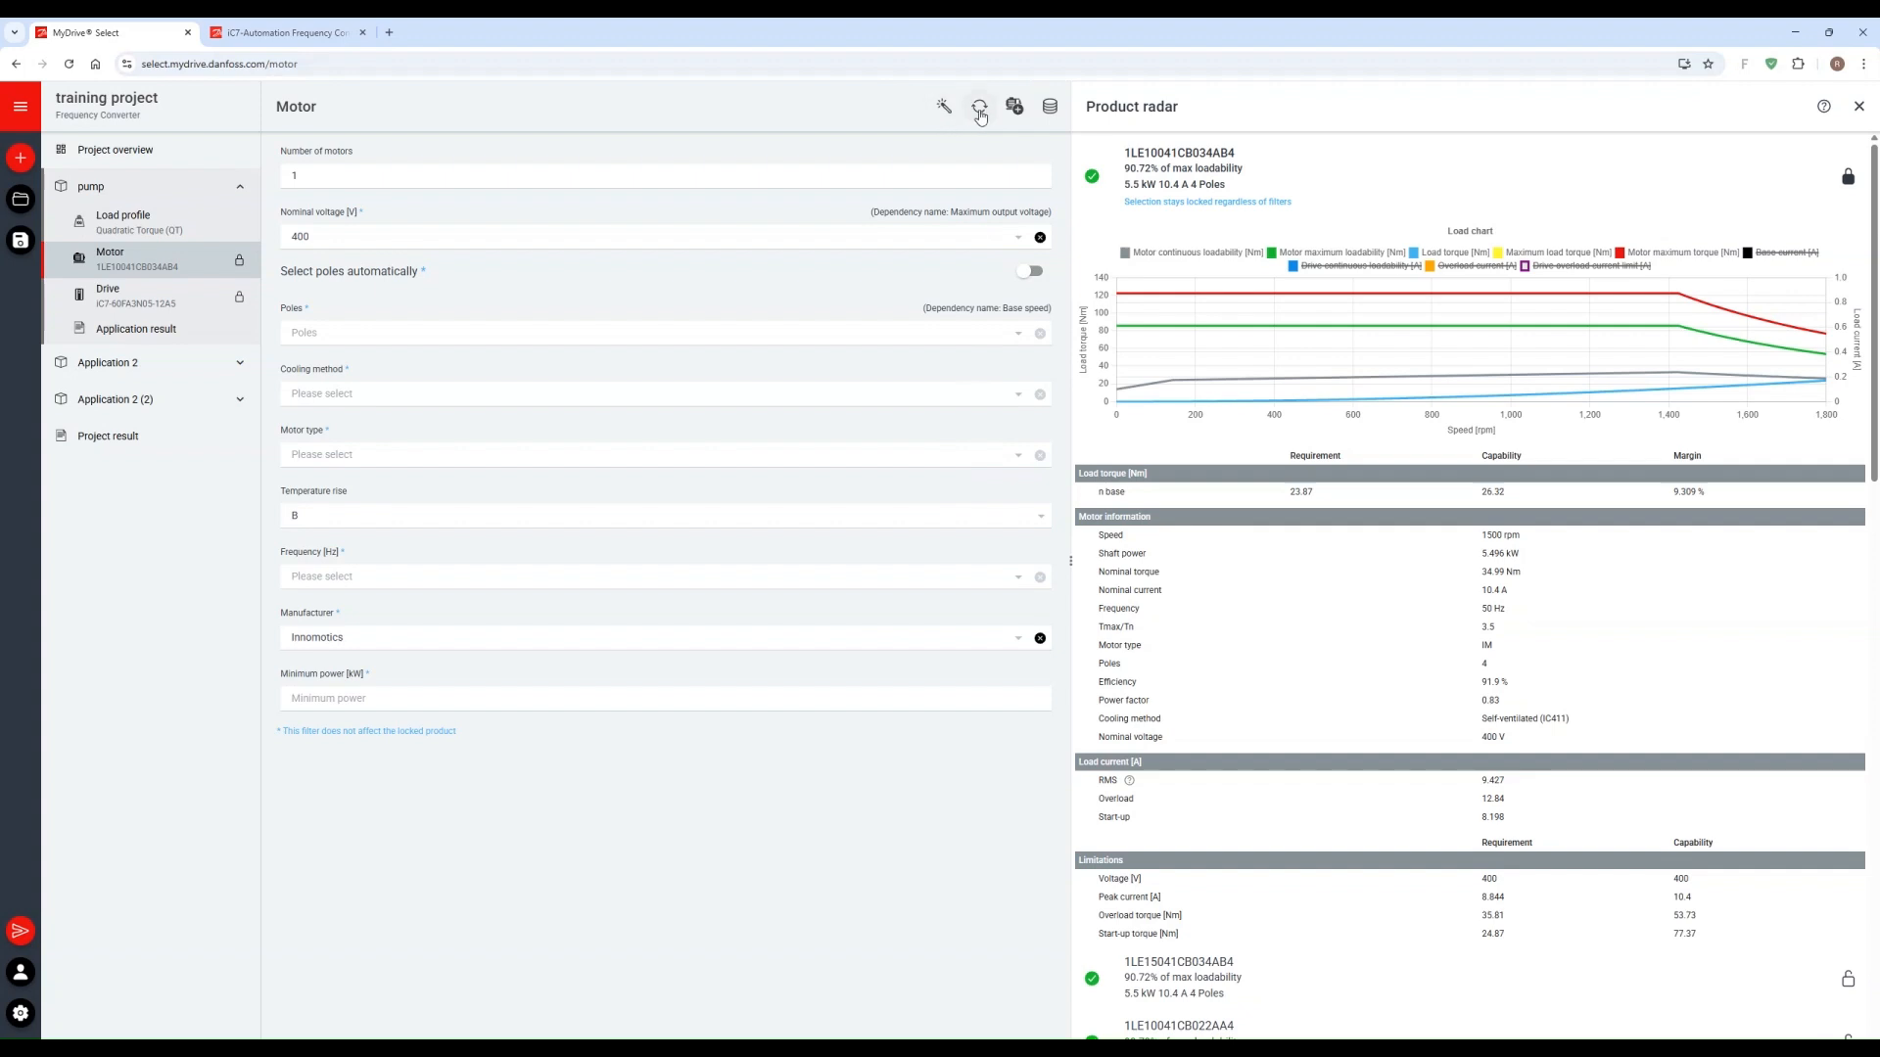
Step: Look at the options for adding a motor, including using an existing motor as a template, and close the dialog
left_click(1015, 107)
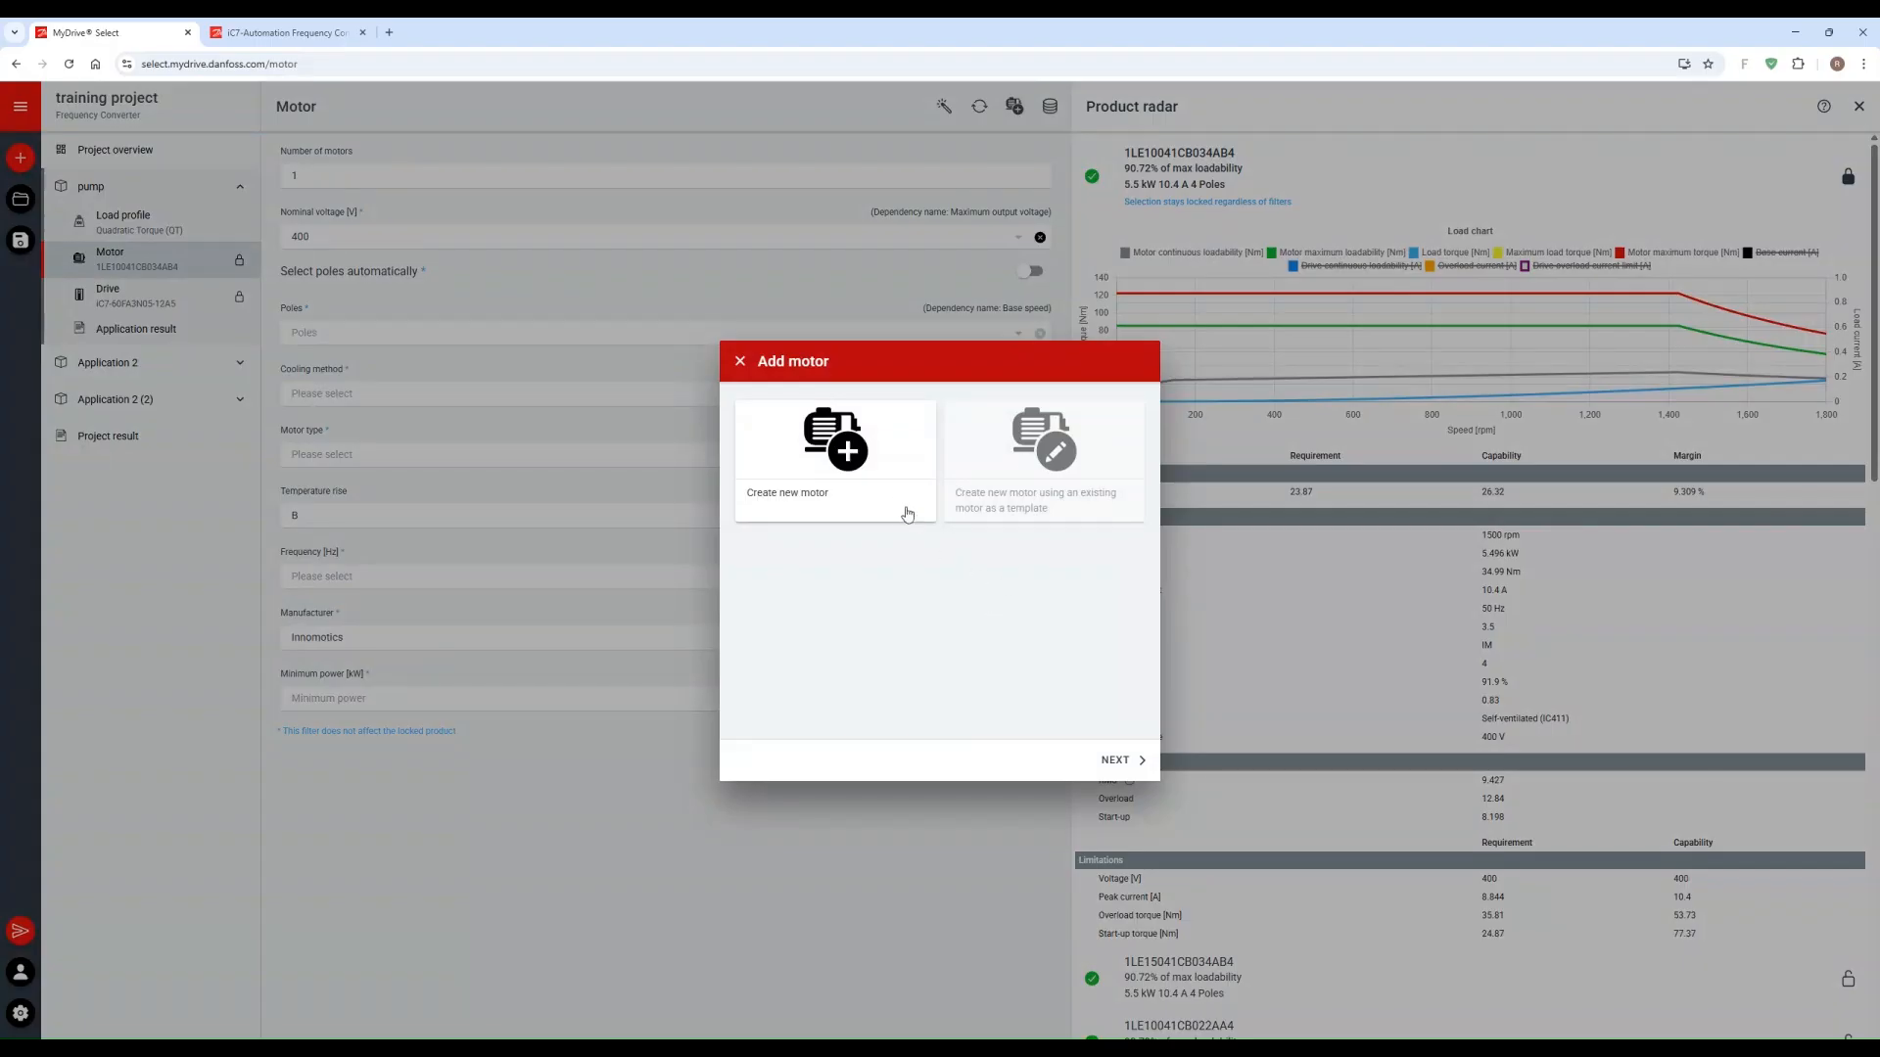
left_click(1009, 501)
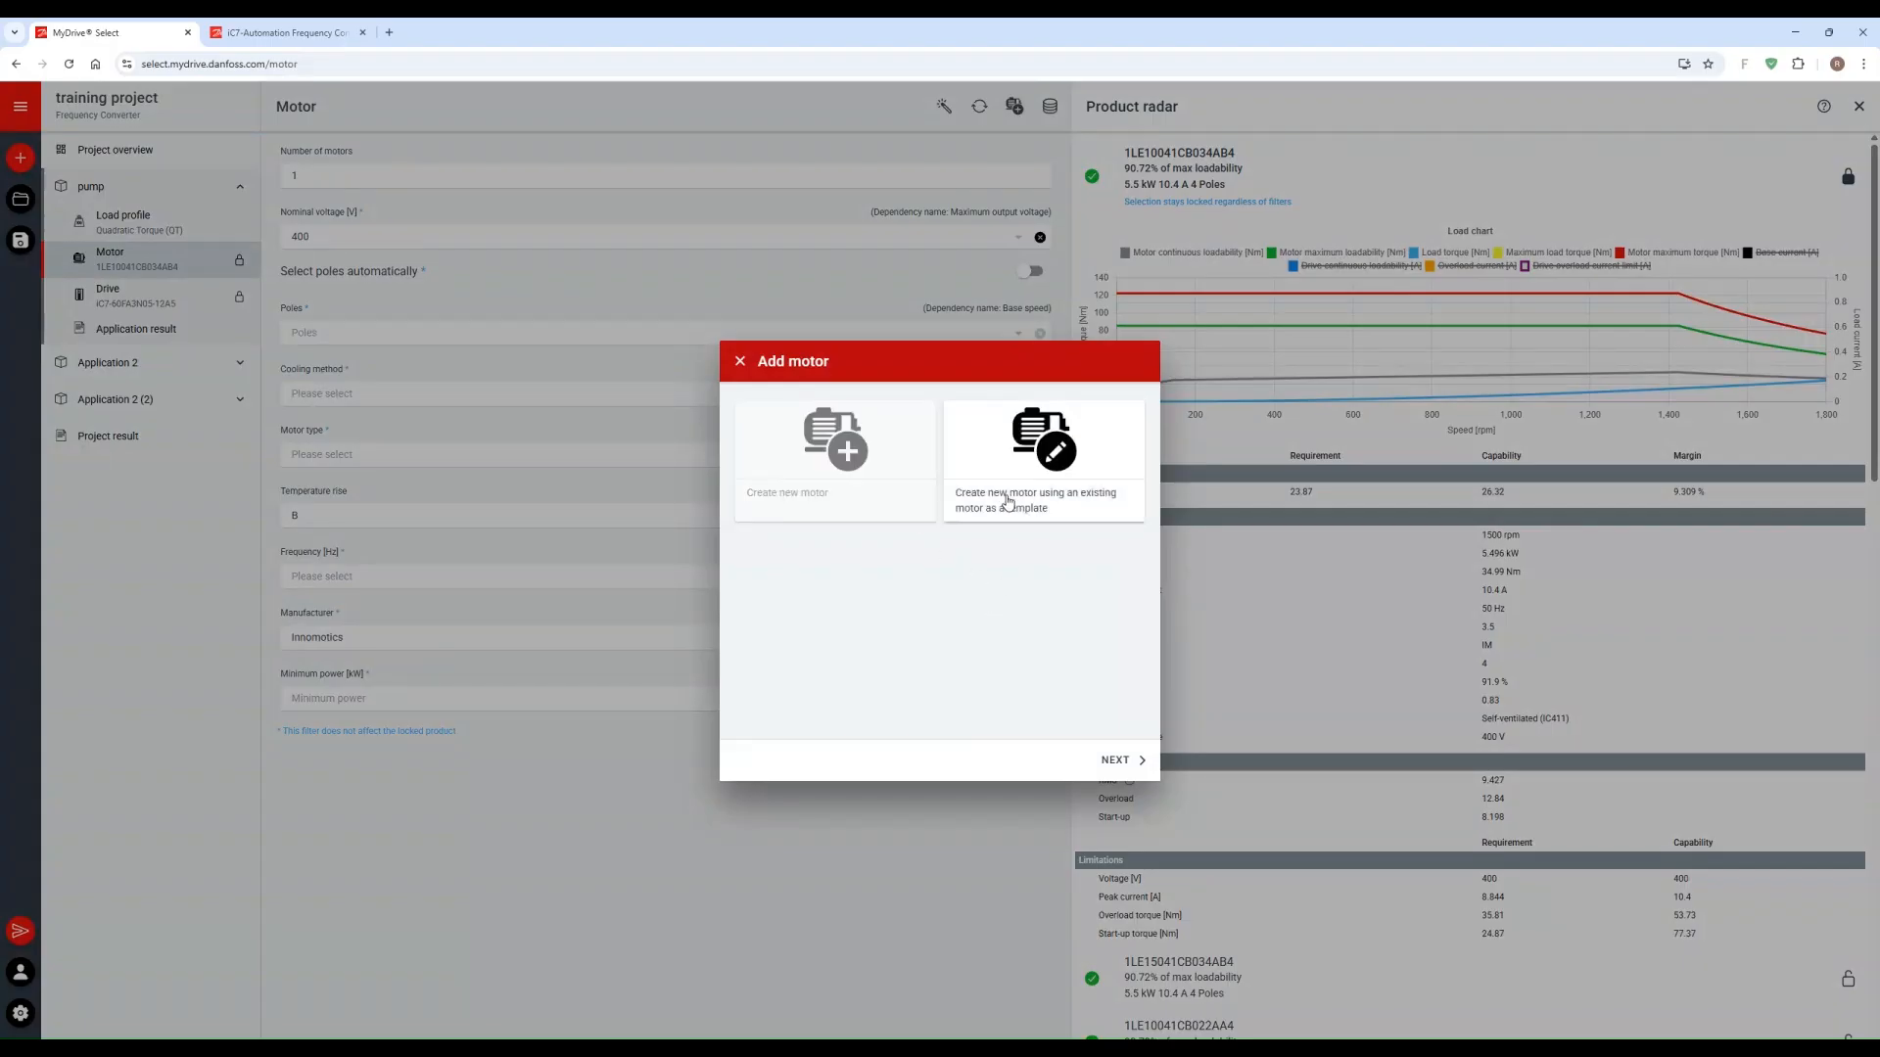
left_click(739, 361)
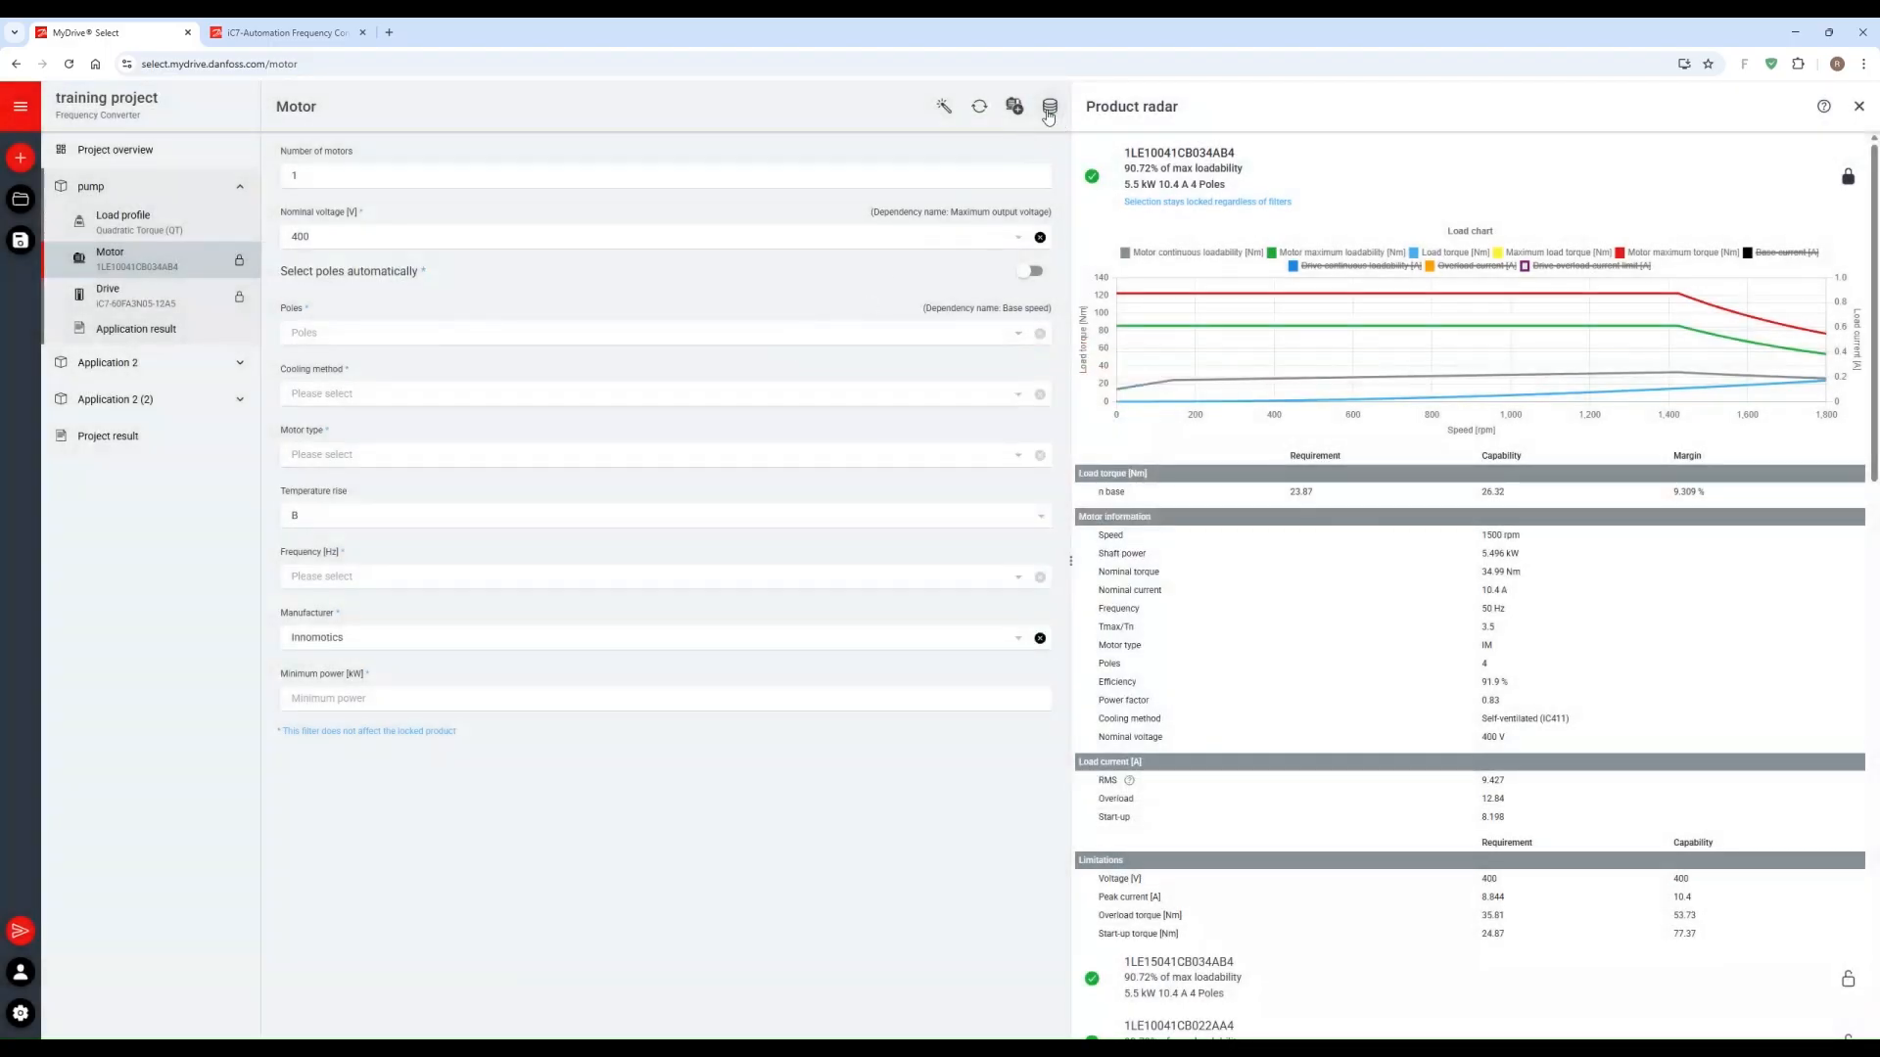
Step: Browse the user-defined and standard motors in the motor manager, close it, and highlight the selected motor's efficiency
left_click(1049, 110)
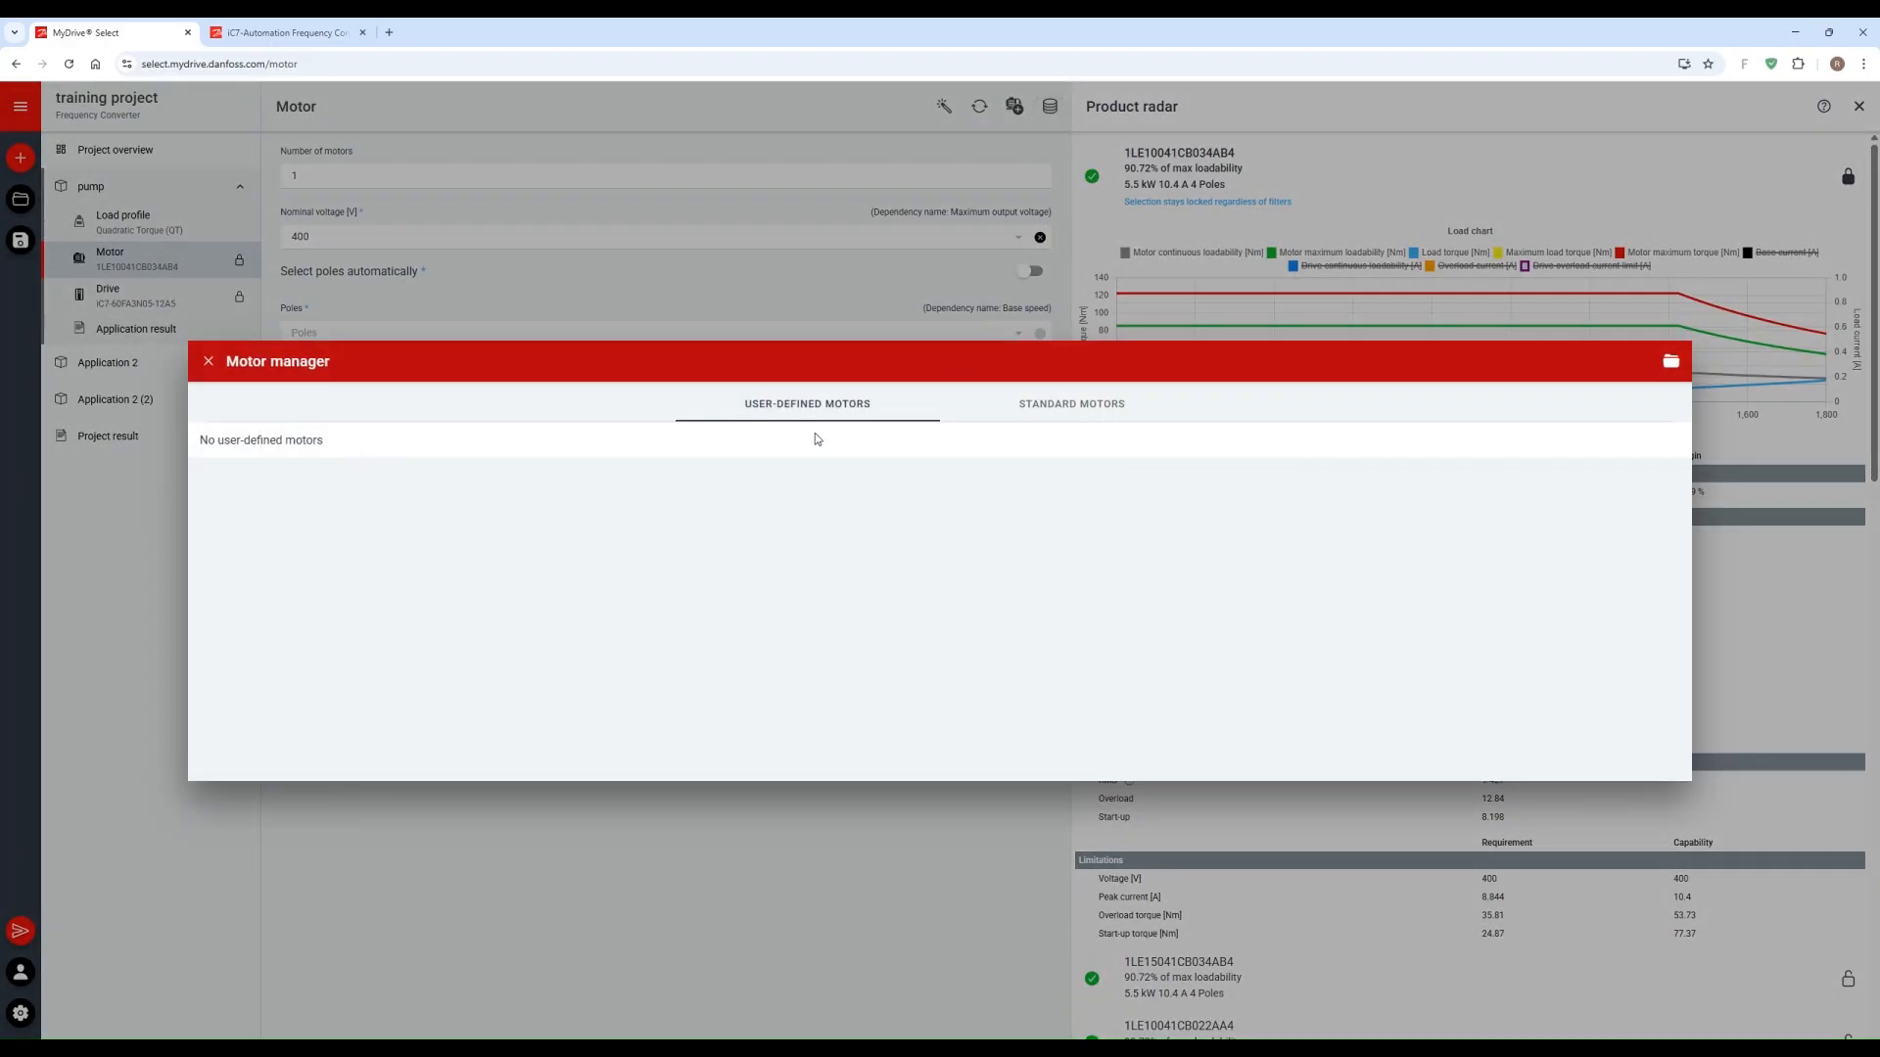
left_click(1101, 404)
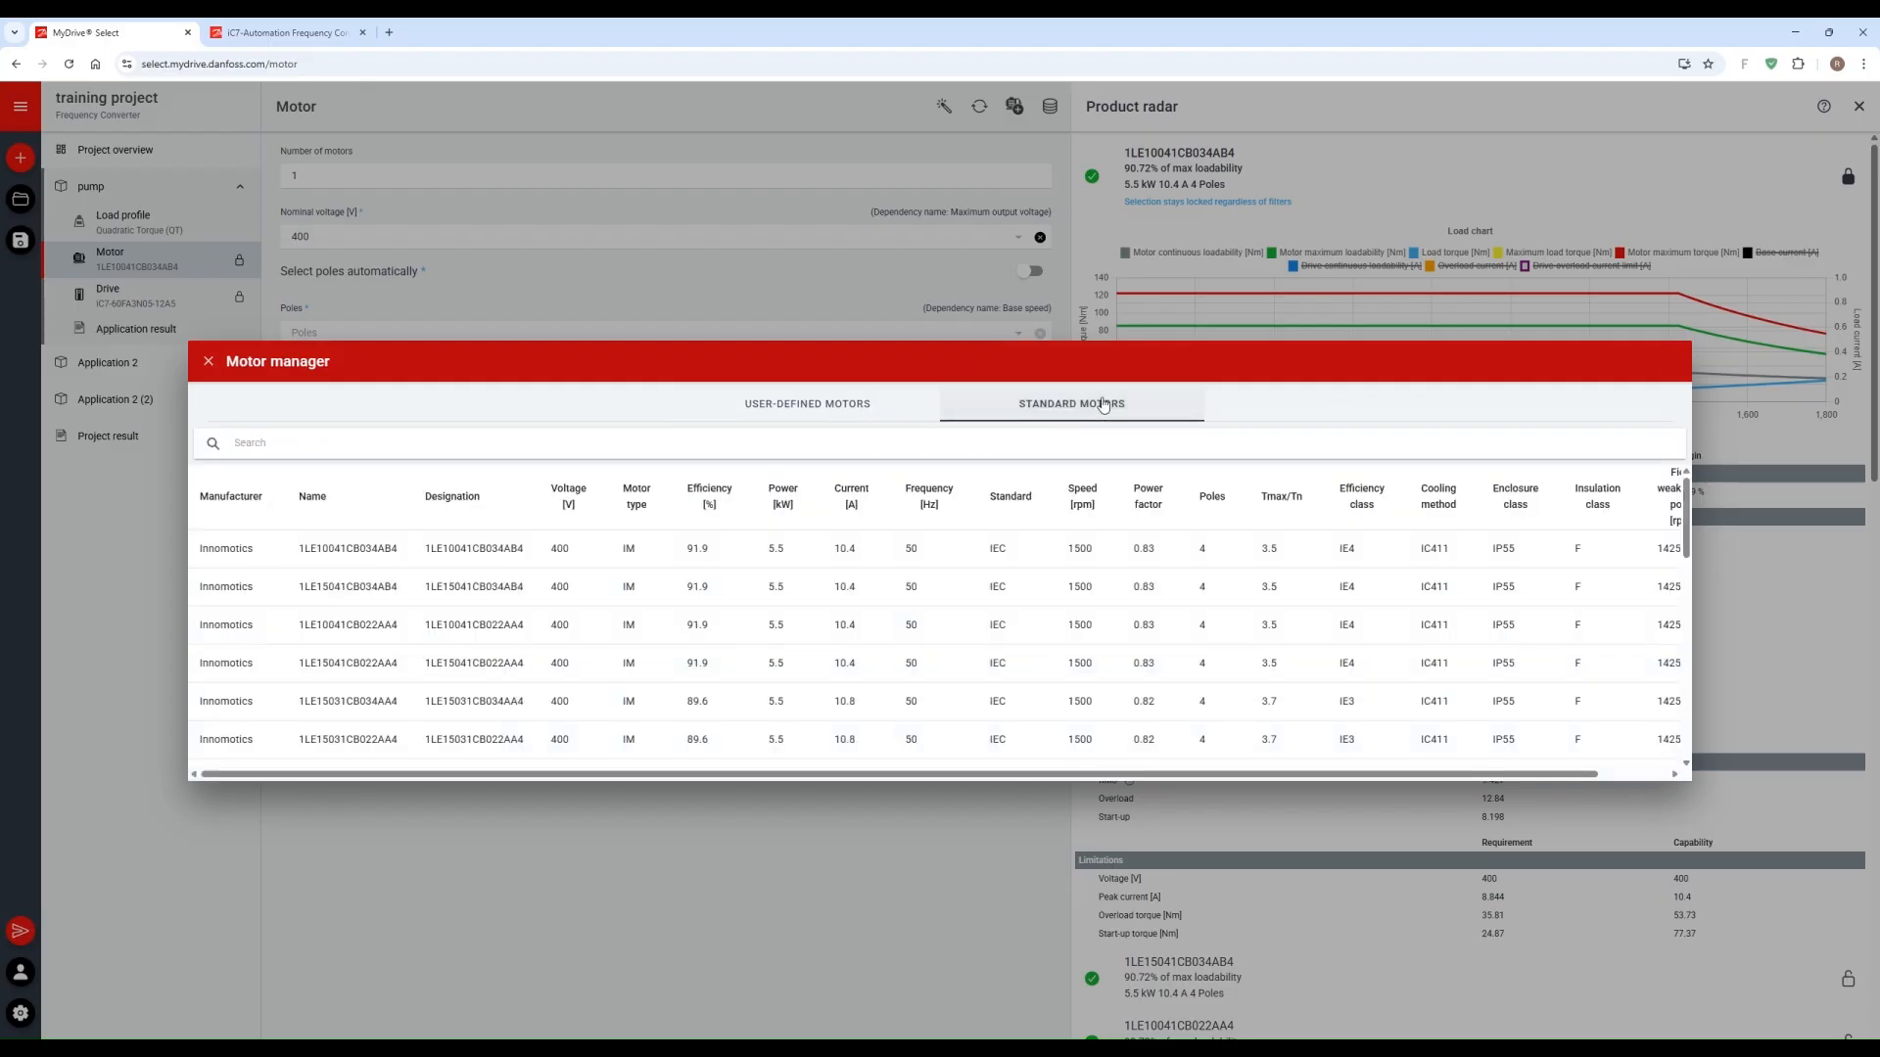
scroll(951, 582, "down", 5)
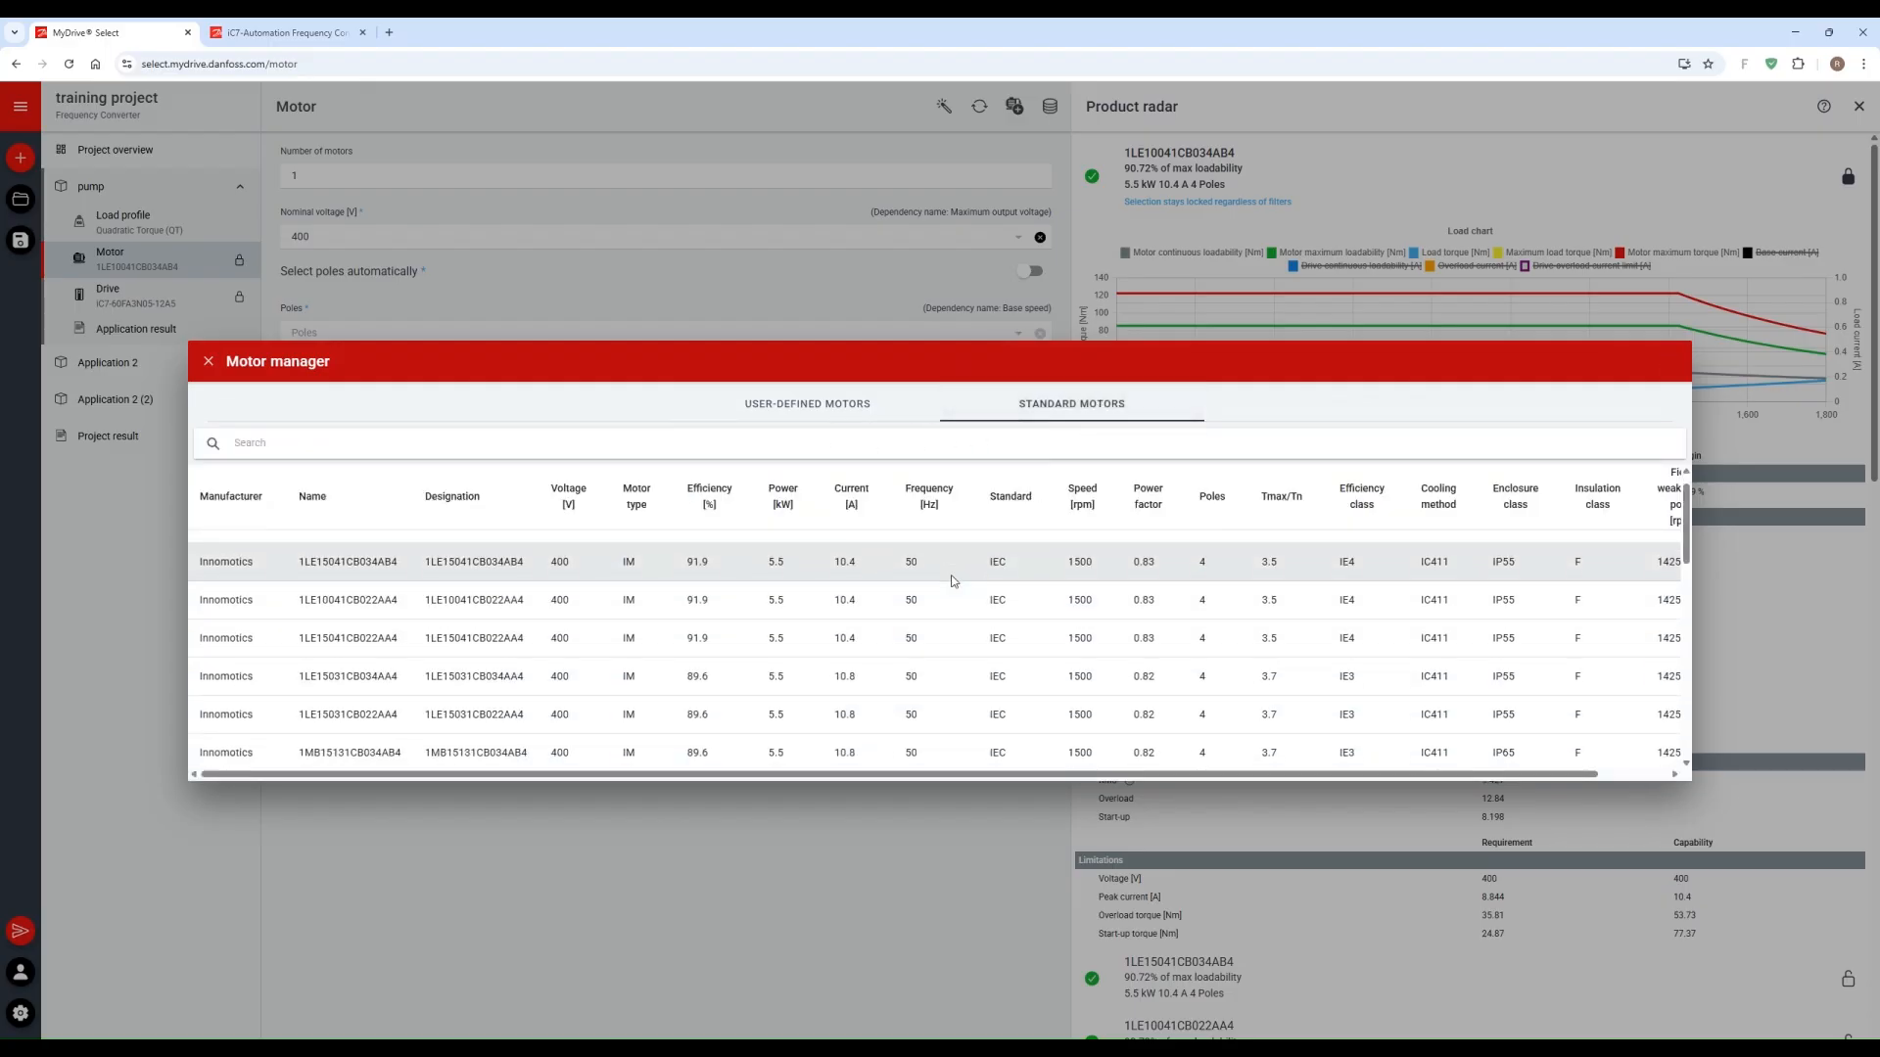
scroll(951, 582, "up", 5)
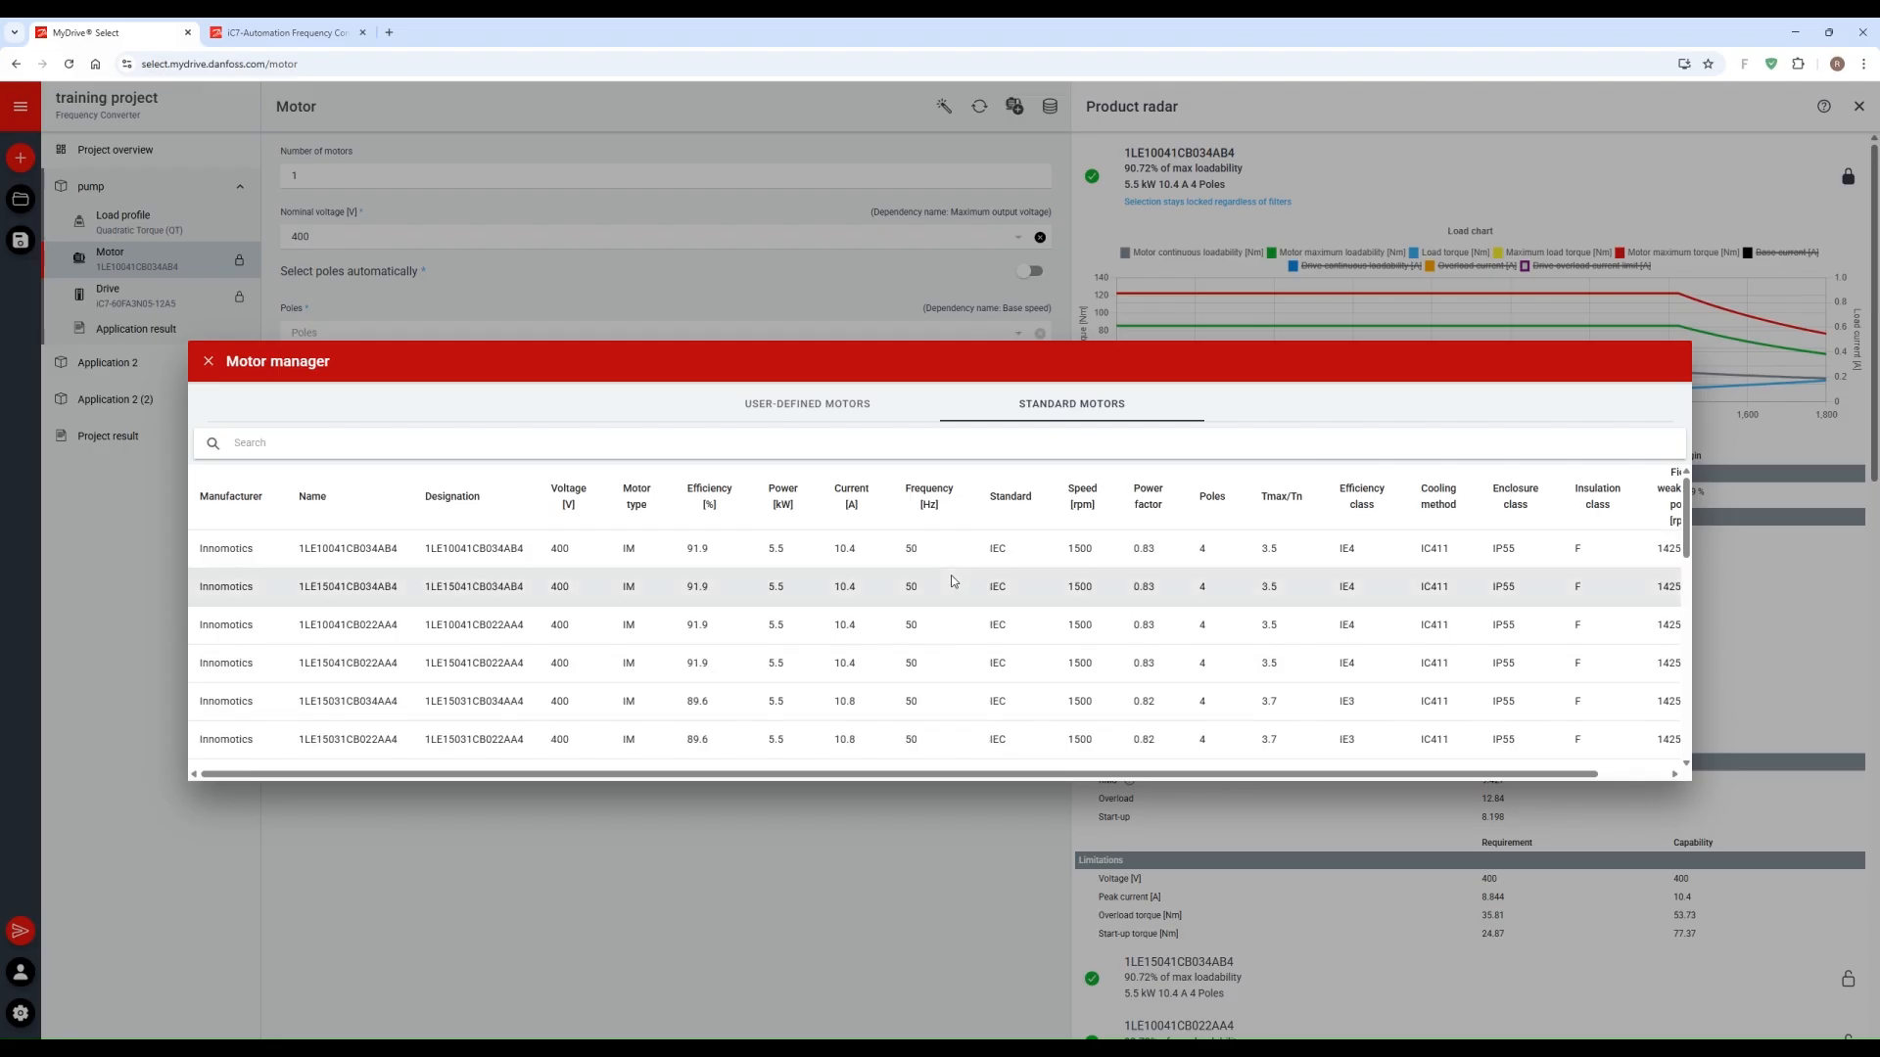
left_click(208, 362)
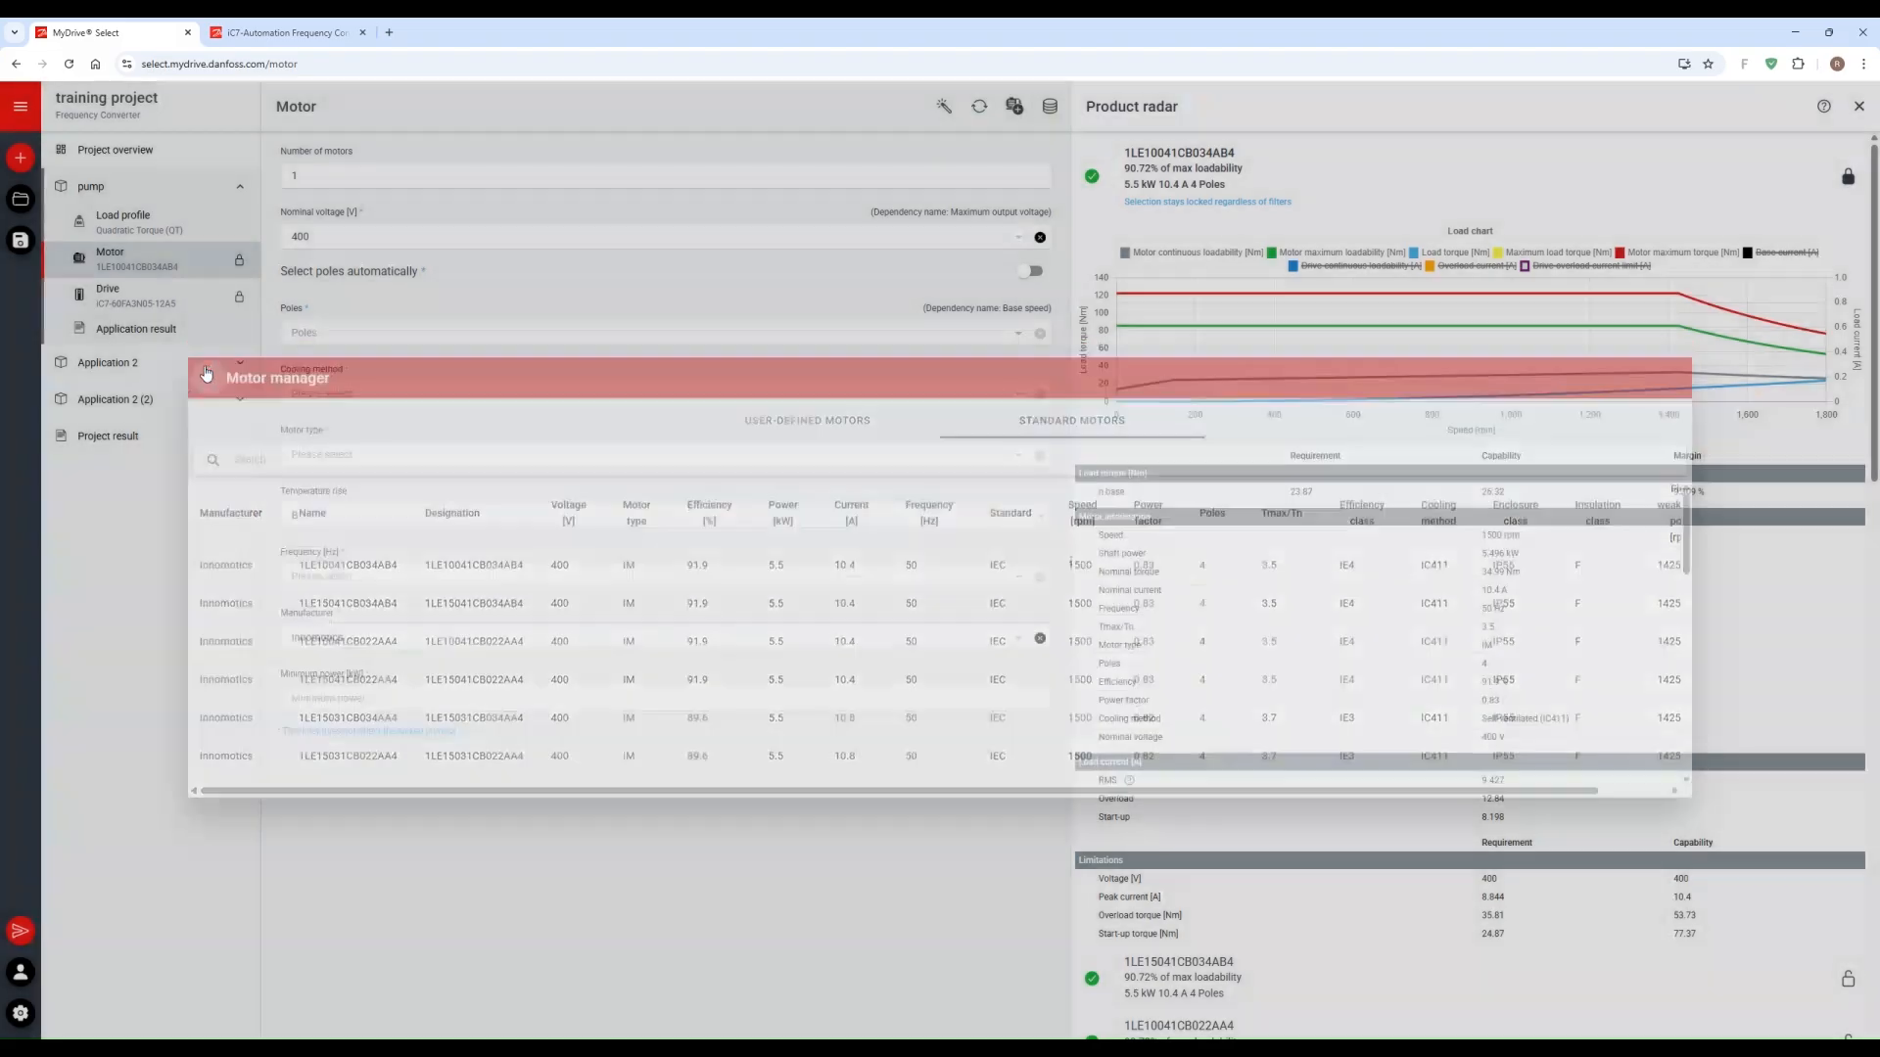
left_click_drag(1097, 745, 1532, 759)
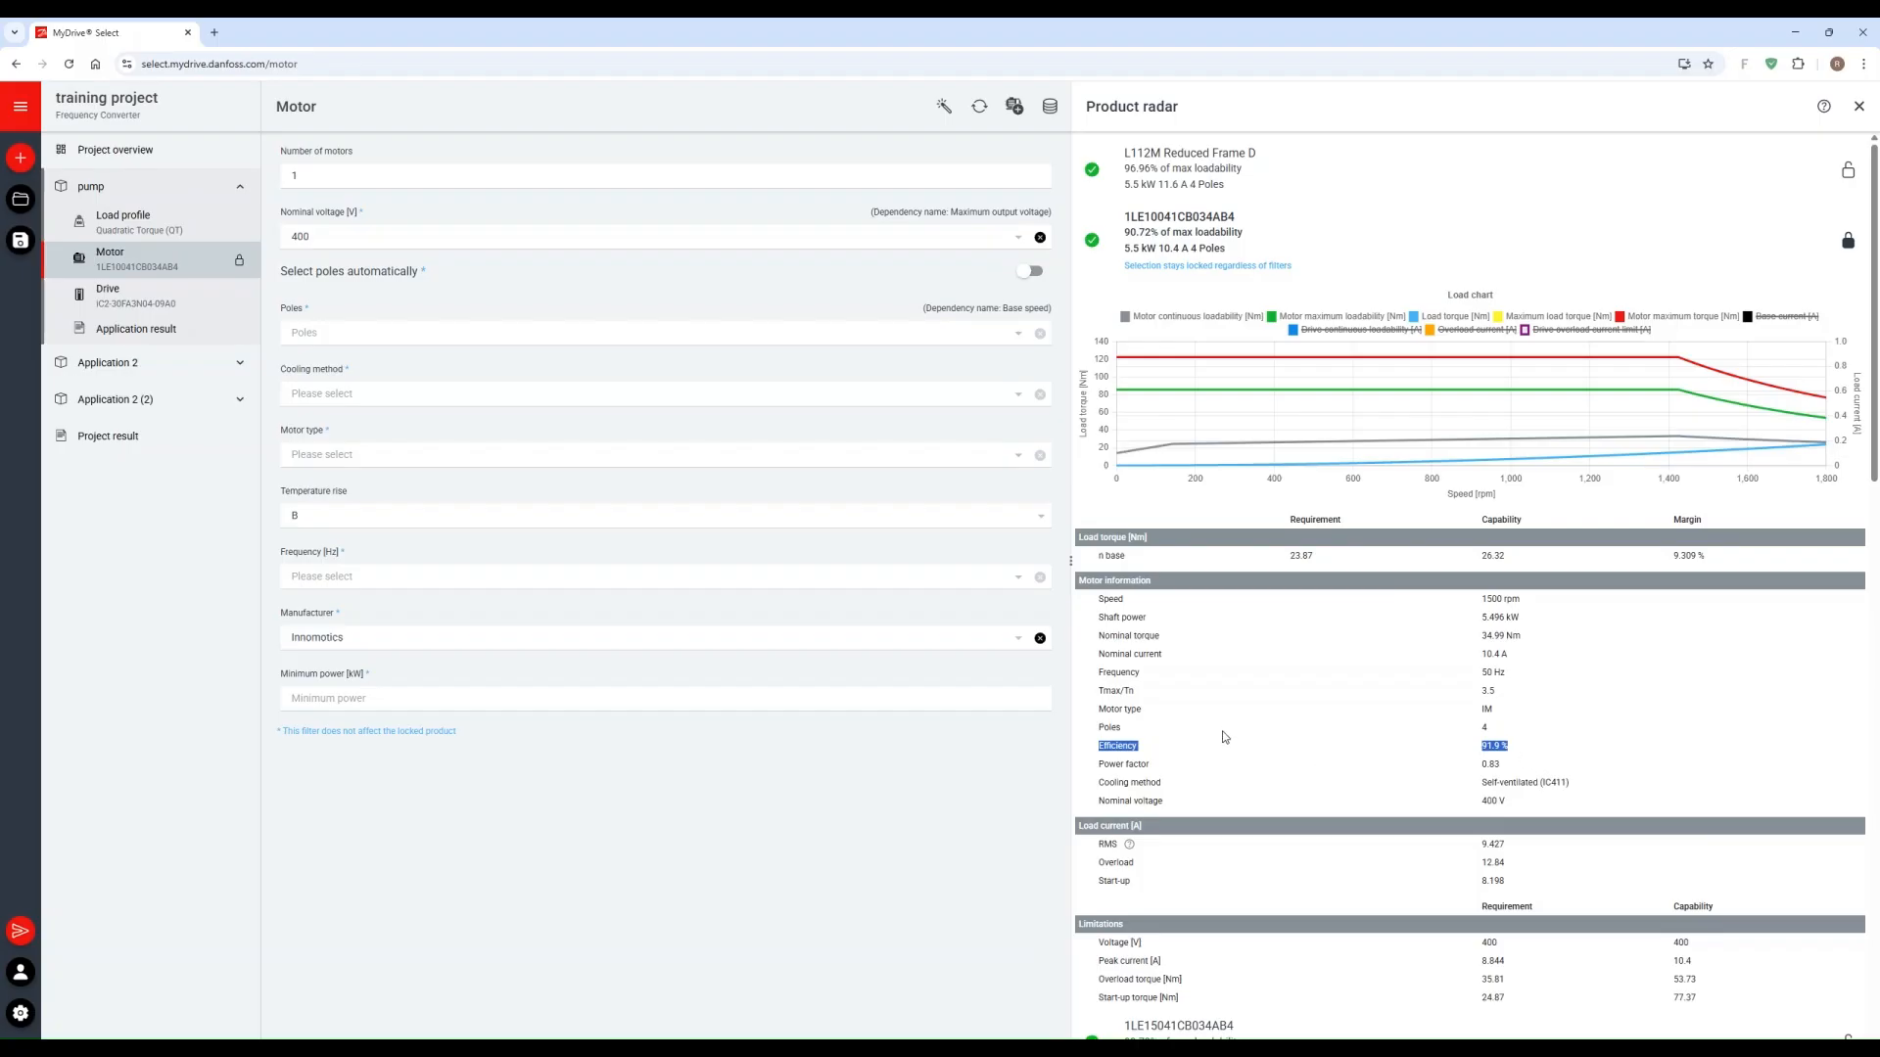
Step: Open the pump's drive selection, filter by the iC7 Frequency Converter series, and lock drive iC7-60FA3N05-12A5
left_click(115, 306)
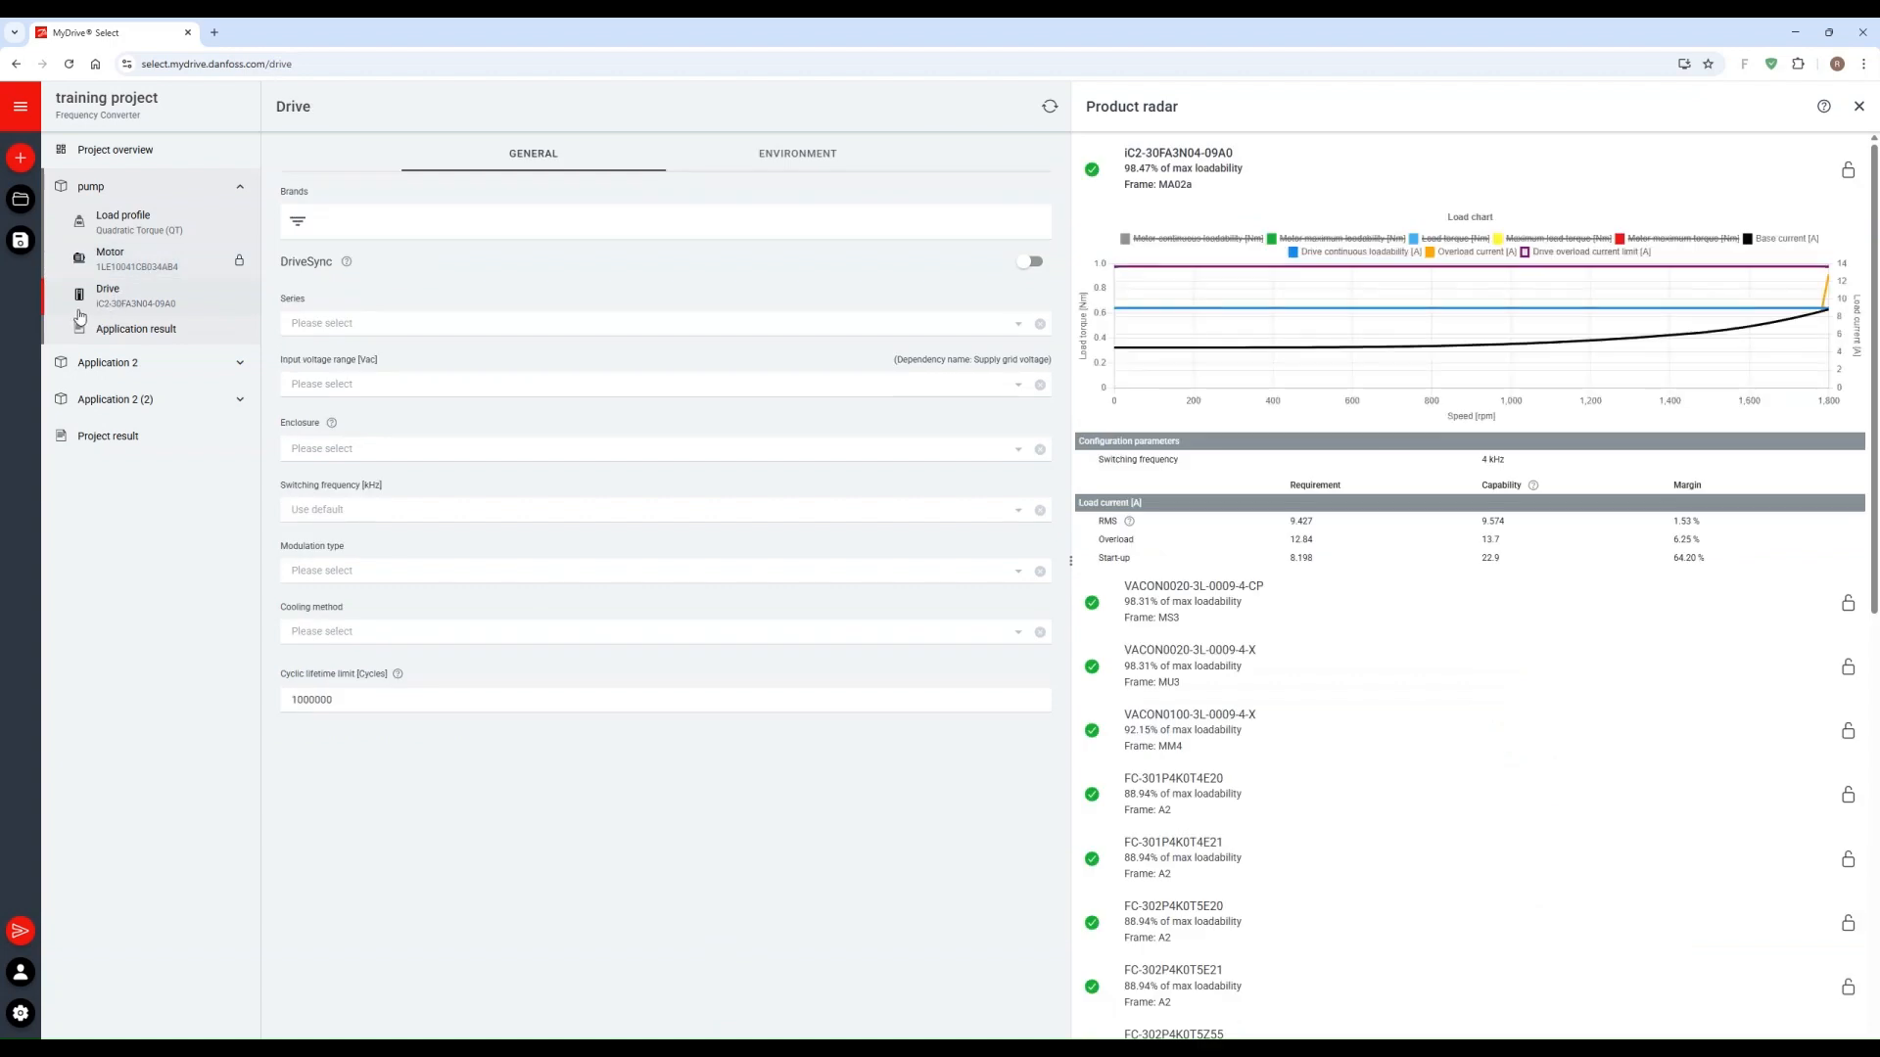
left_click(75, 307)
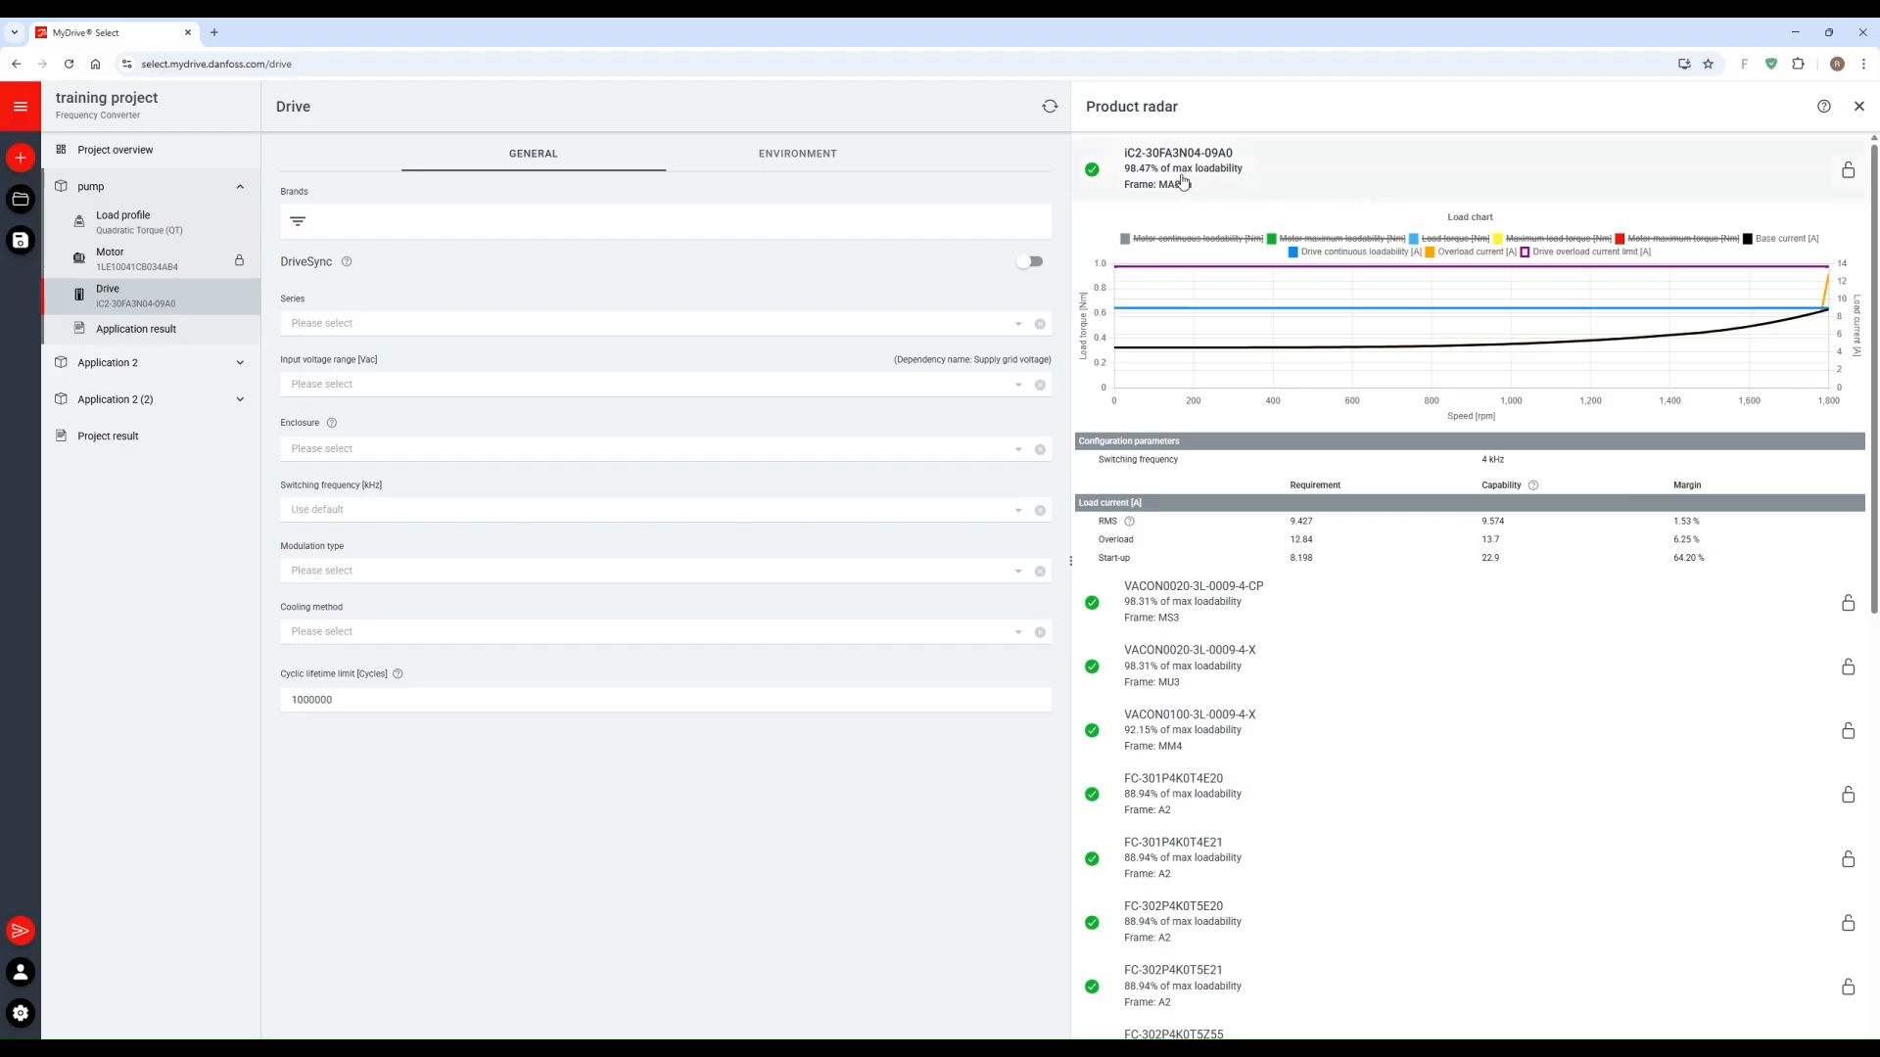
left_click(583, 336)
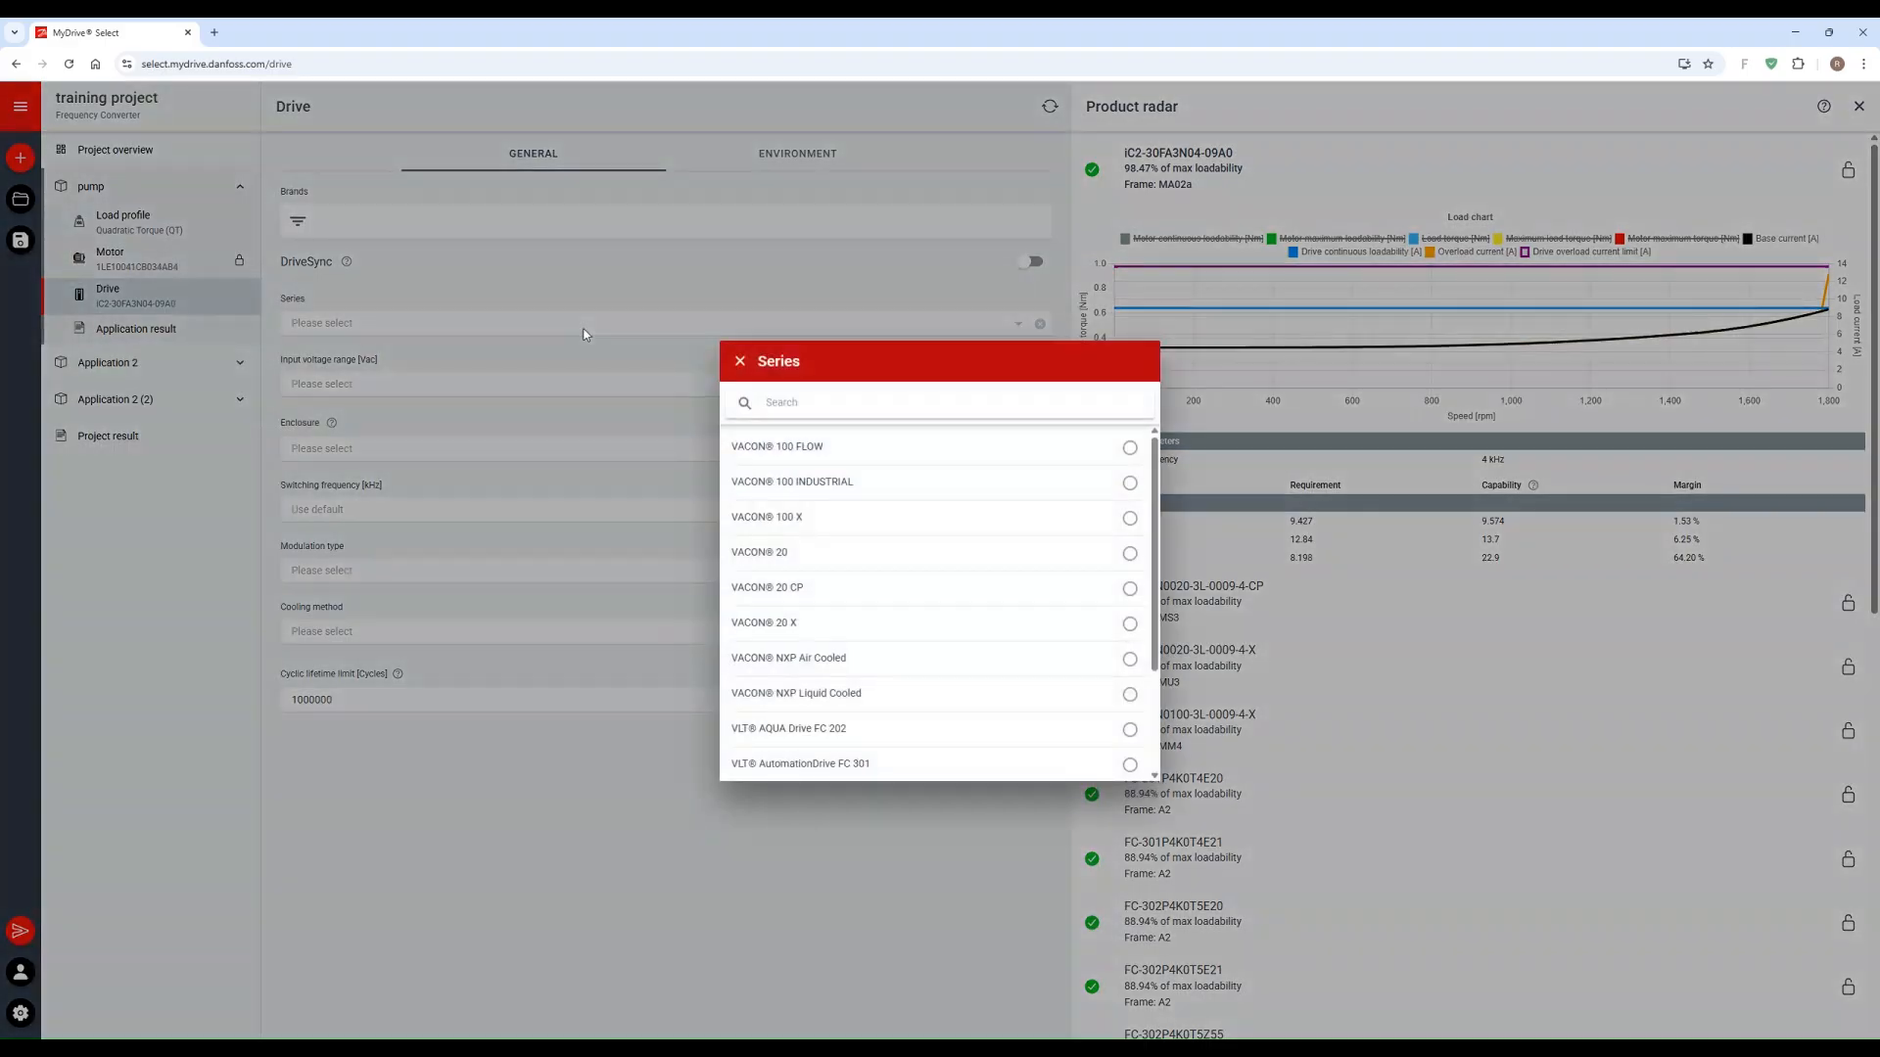
scroll(826, 529, "down", 2)
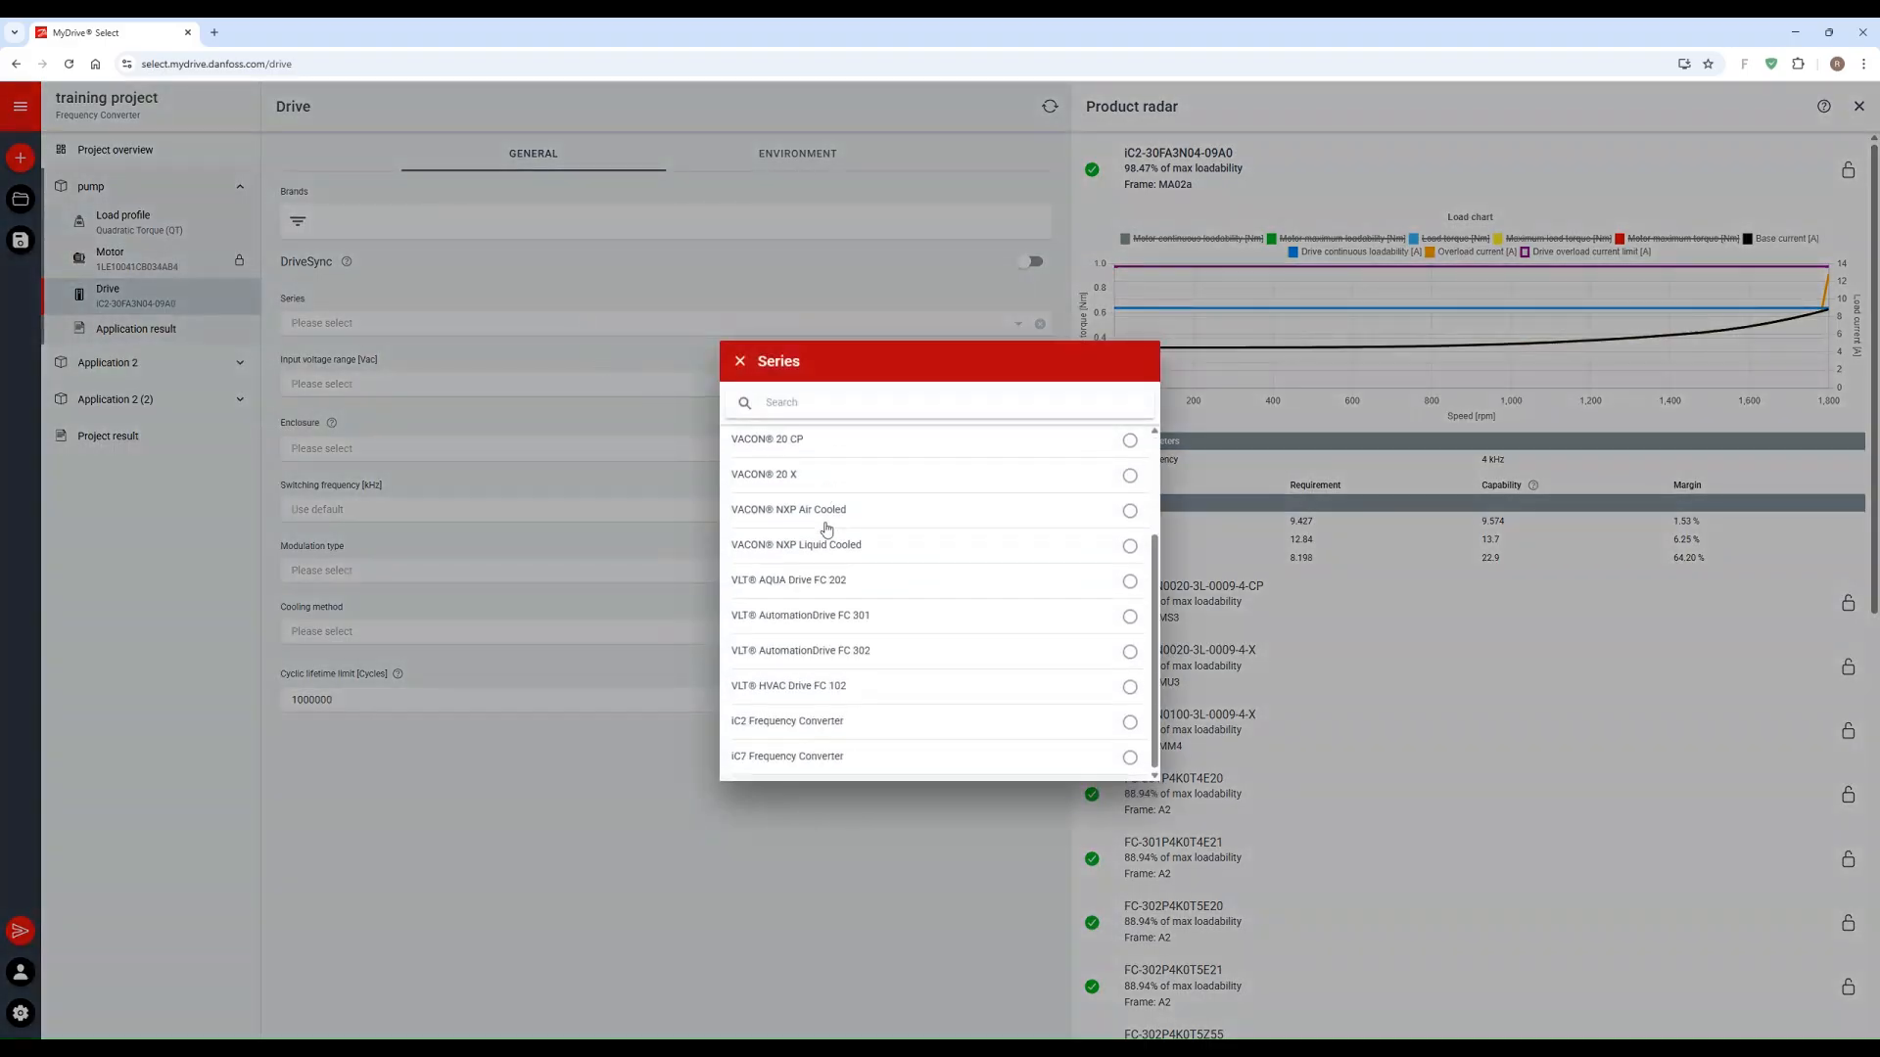
left_click(1129, 758)
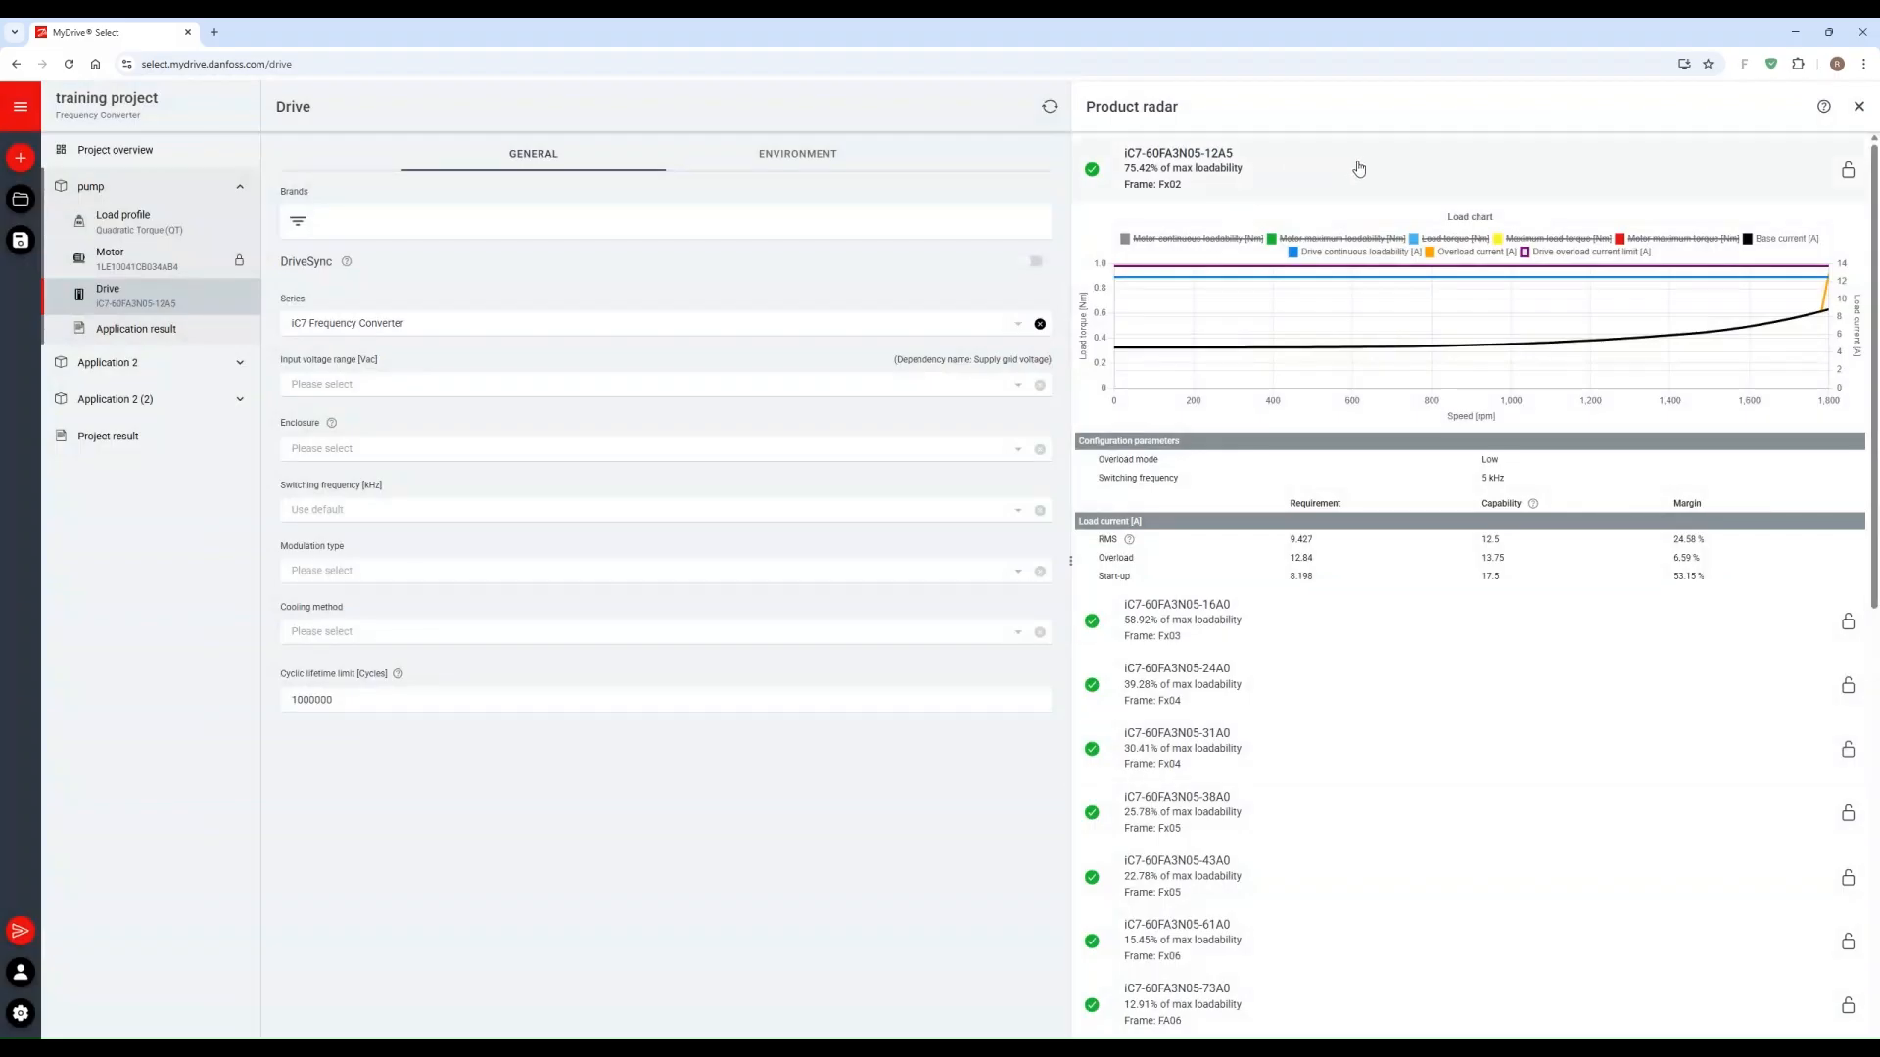
left_click(1847, 171)
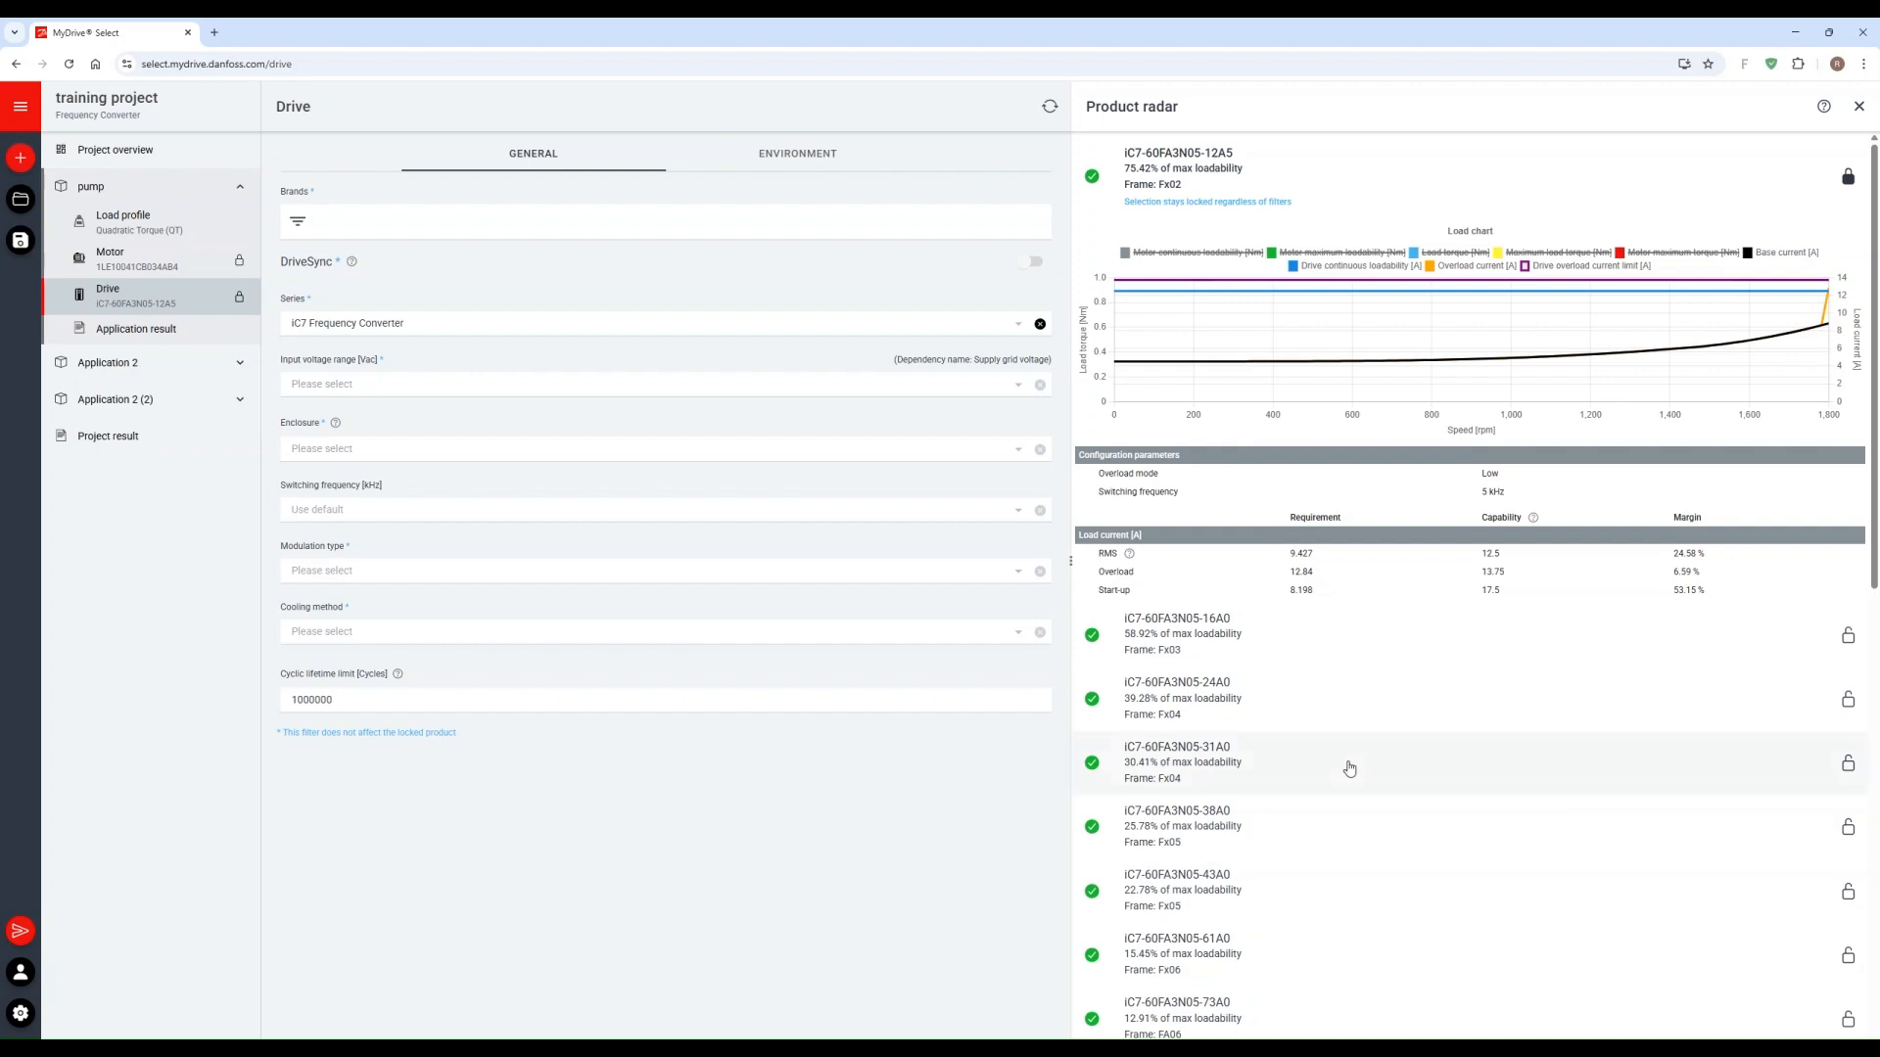
Step: Clear the drive series filter, unlock the iC7 drive, and lock drive iC2-30FA3N04-09A0 instead
left_click(1041, 326)
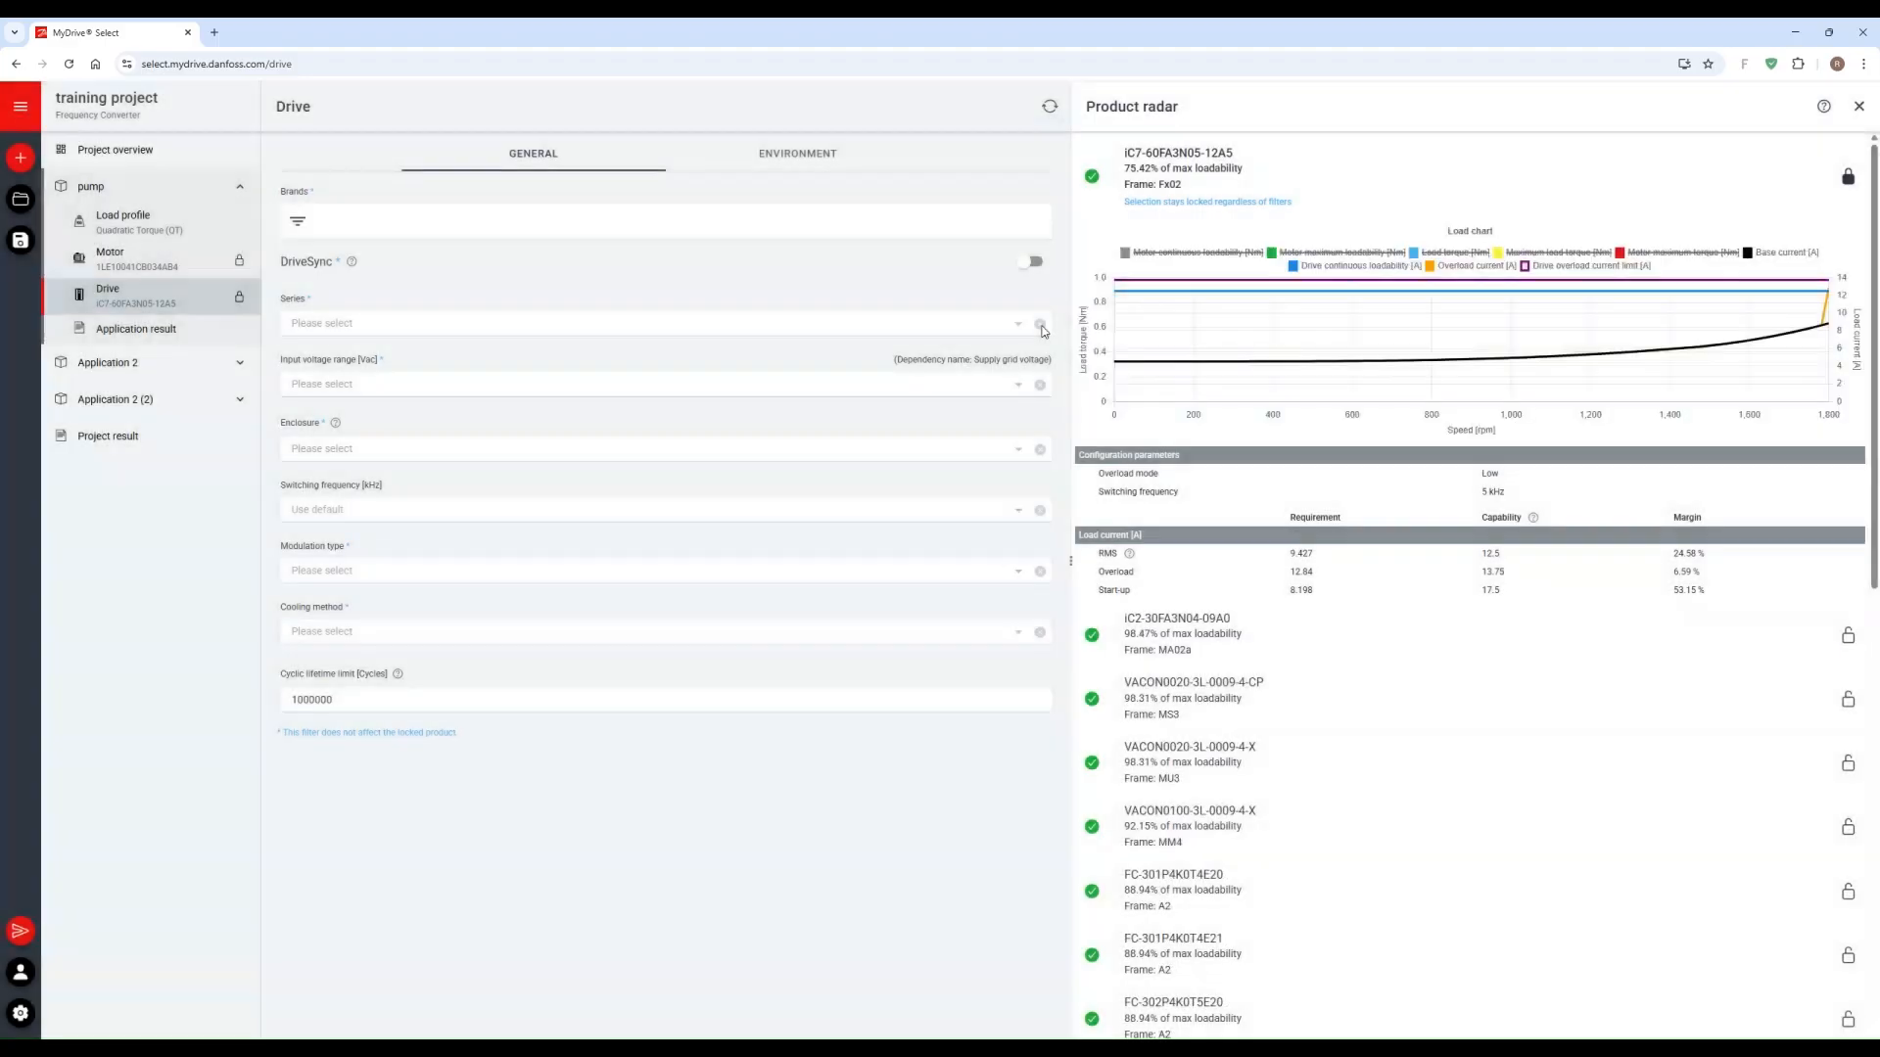
left_click(1847, 177)
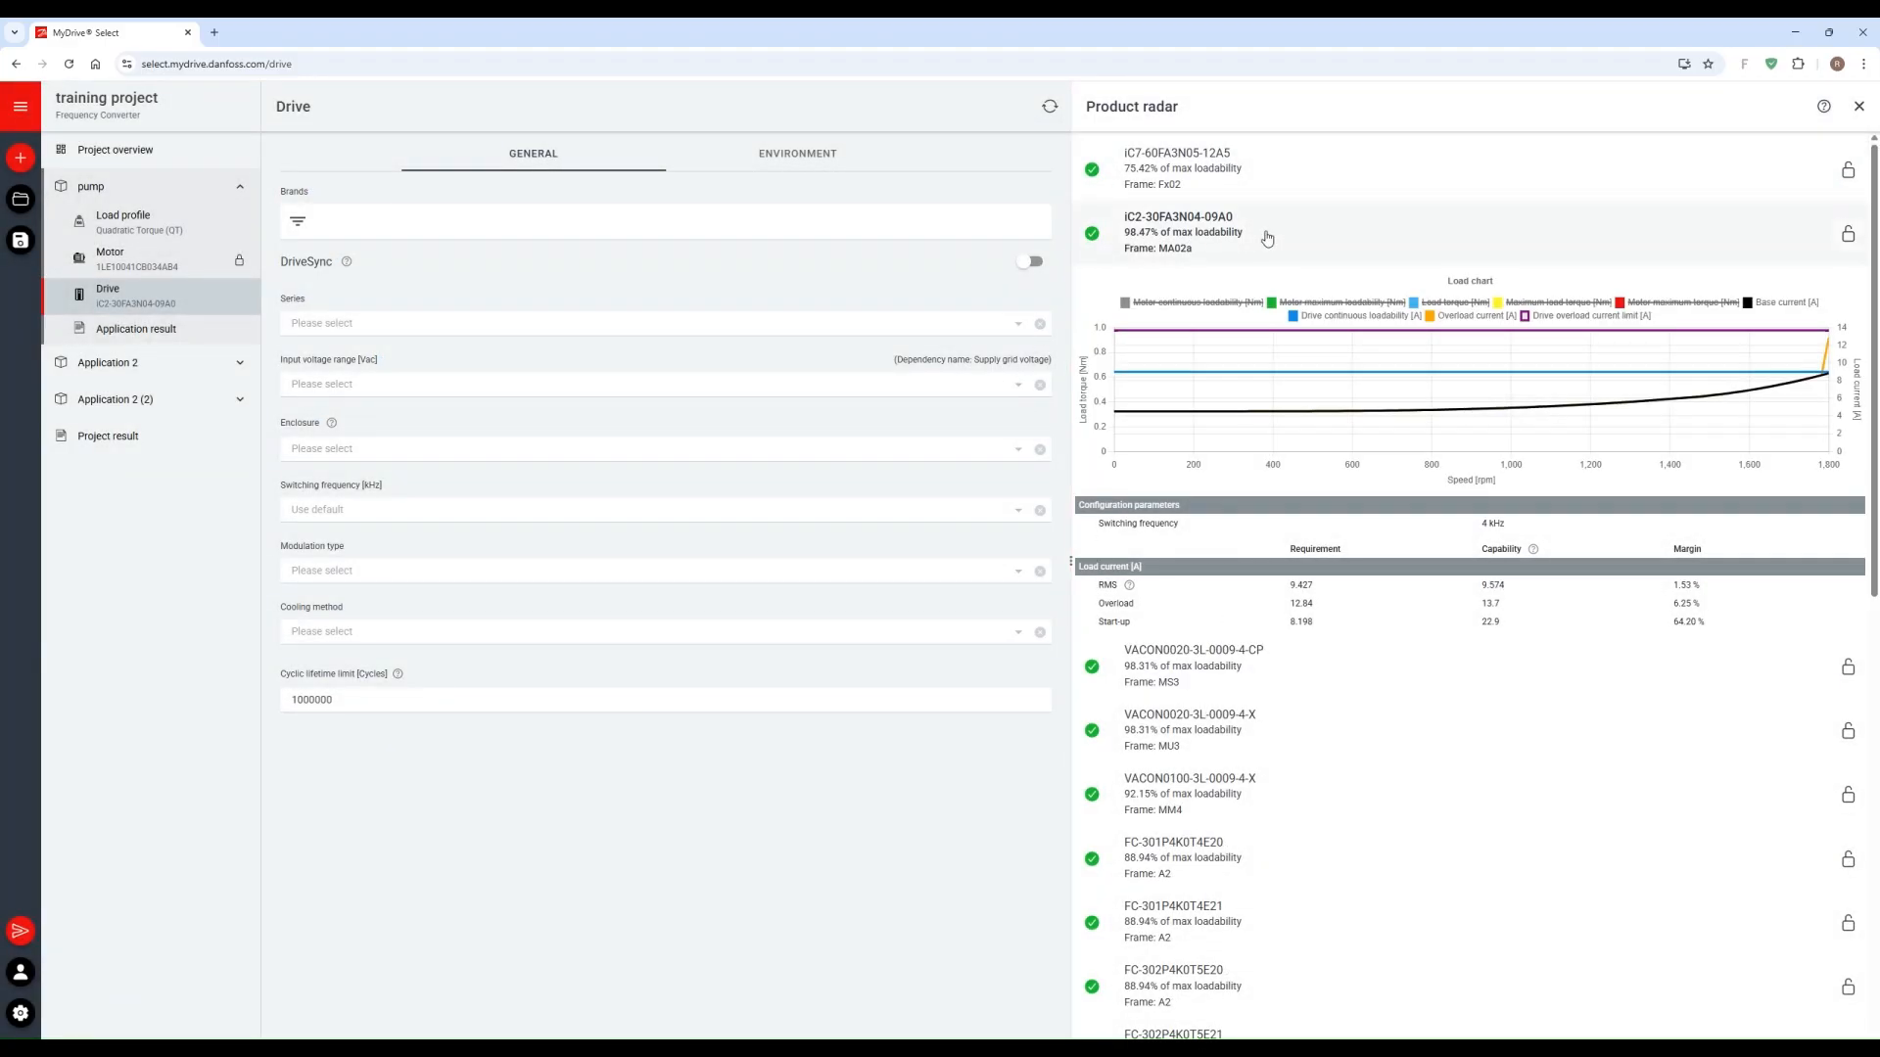
left_click(1847, 235)
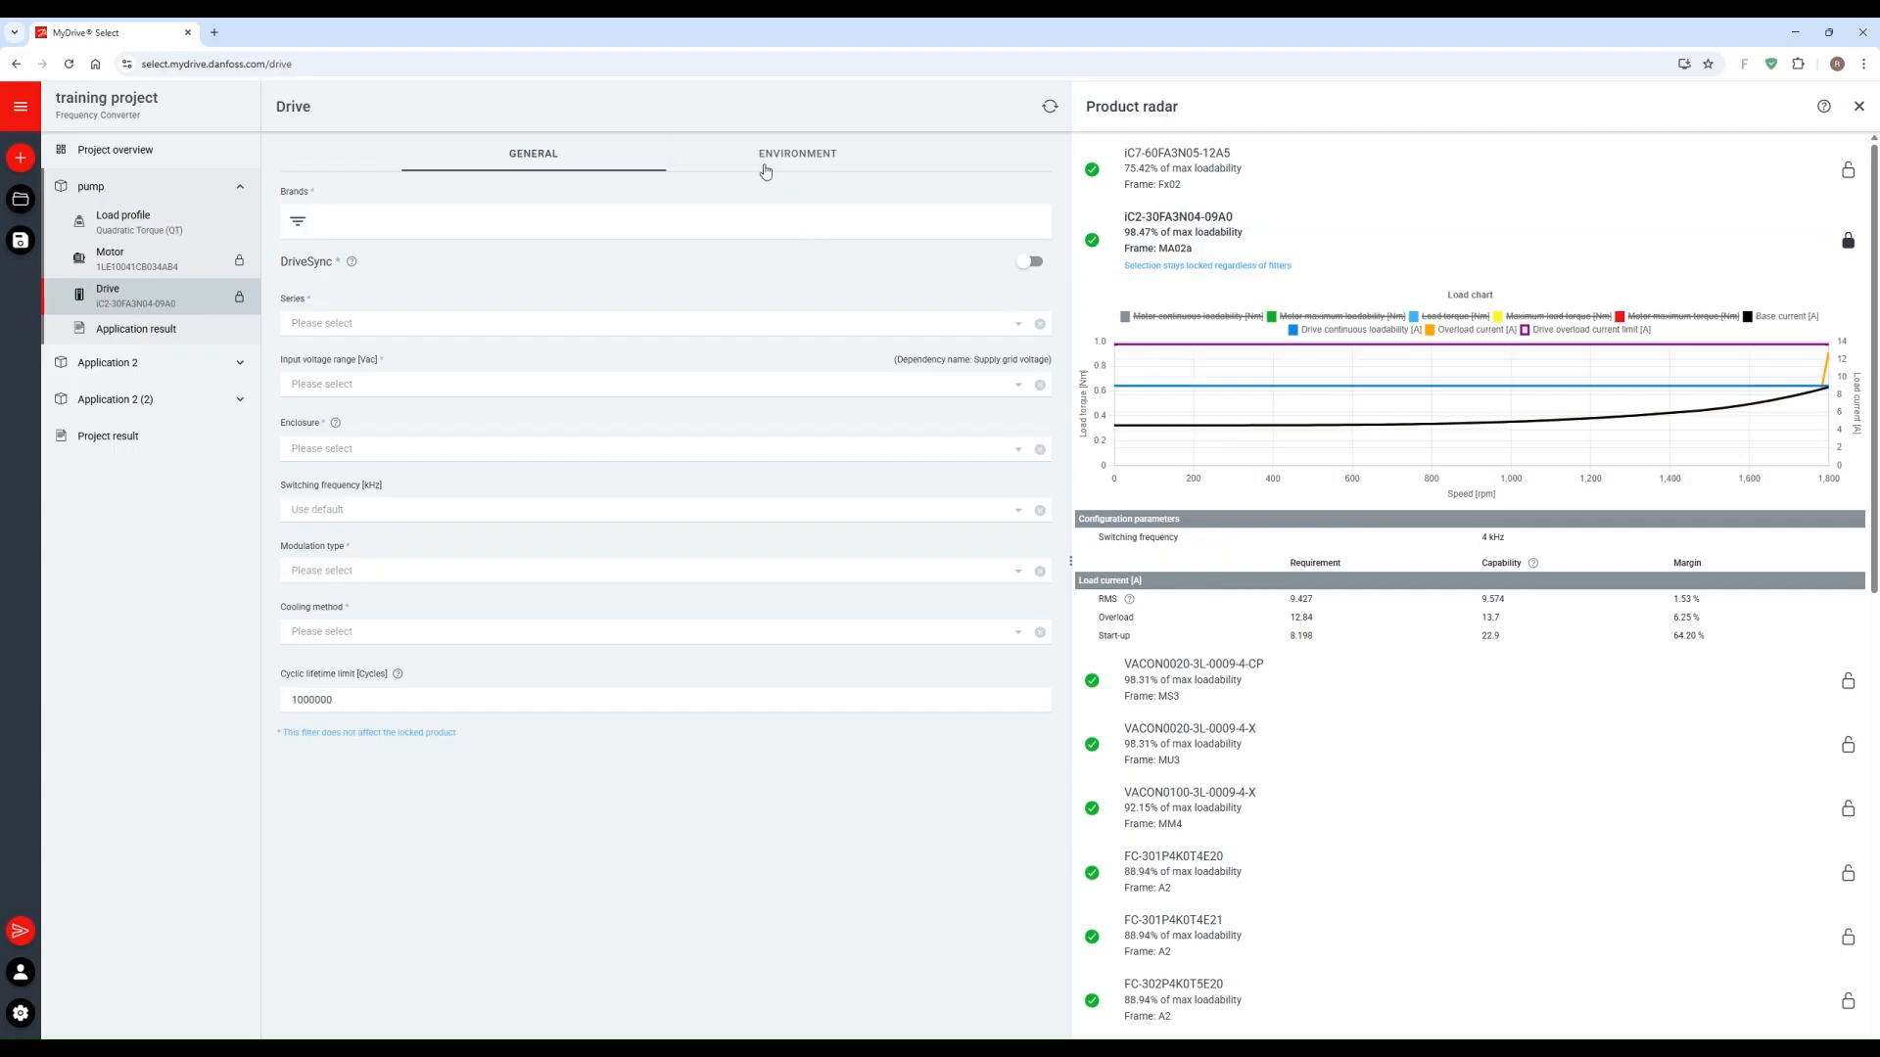
Step: Set the drive's environment altitude to 4000 m and select drive iC7-60FA3N05-12A5 for the pump
left_click(797, 153)
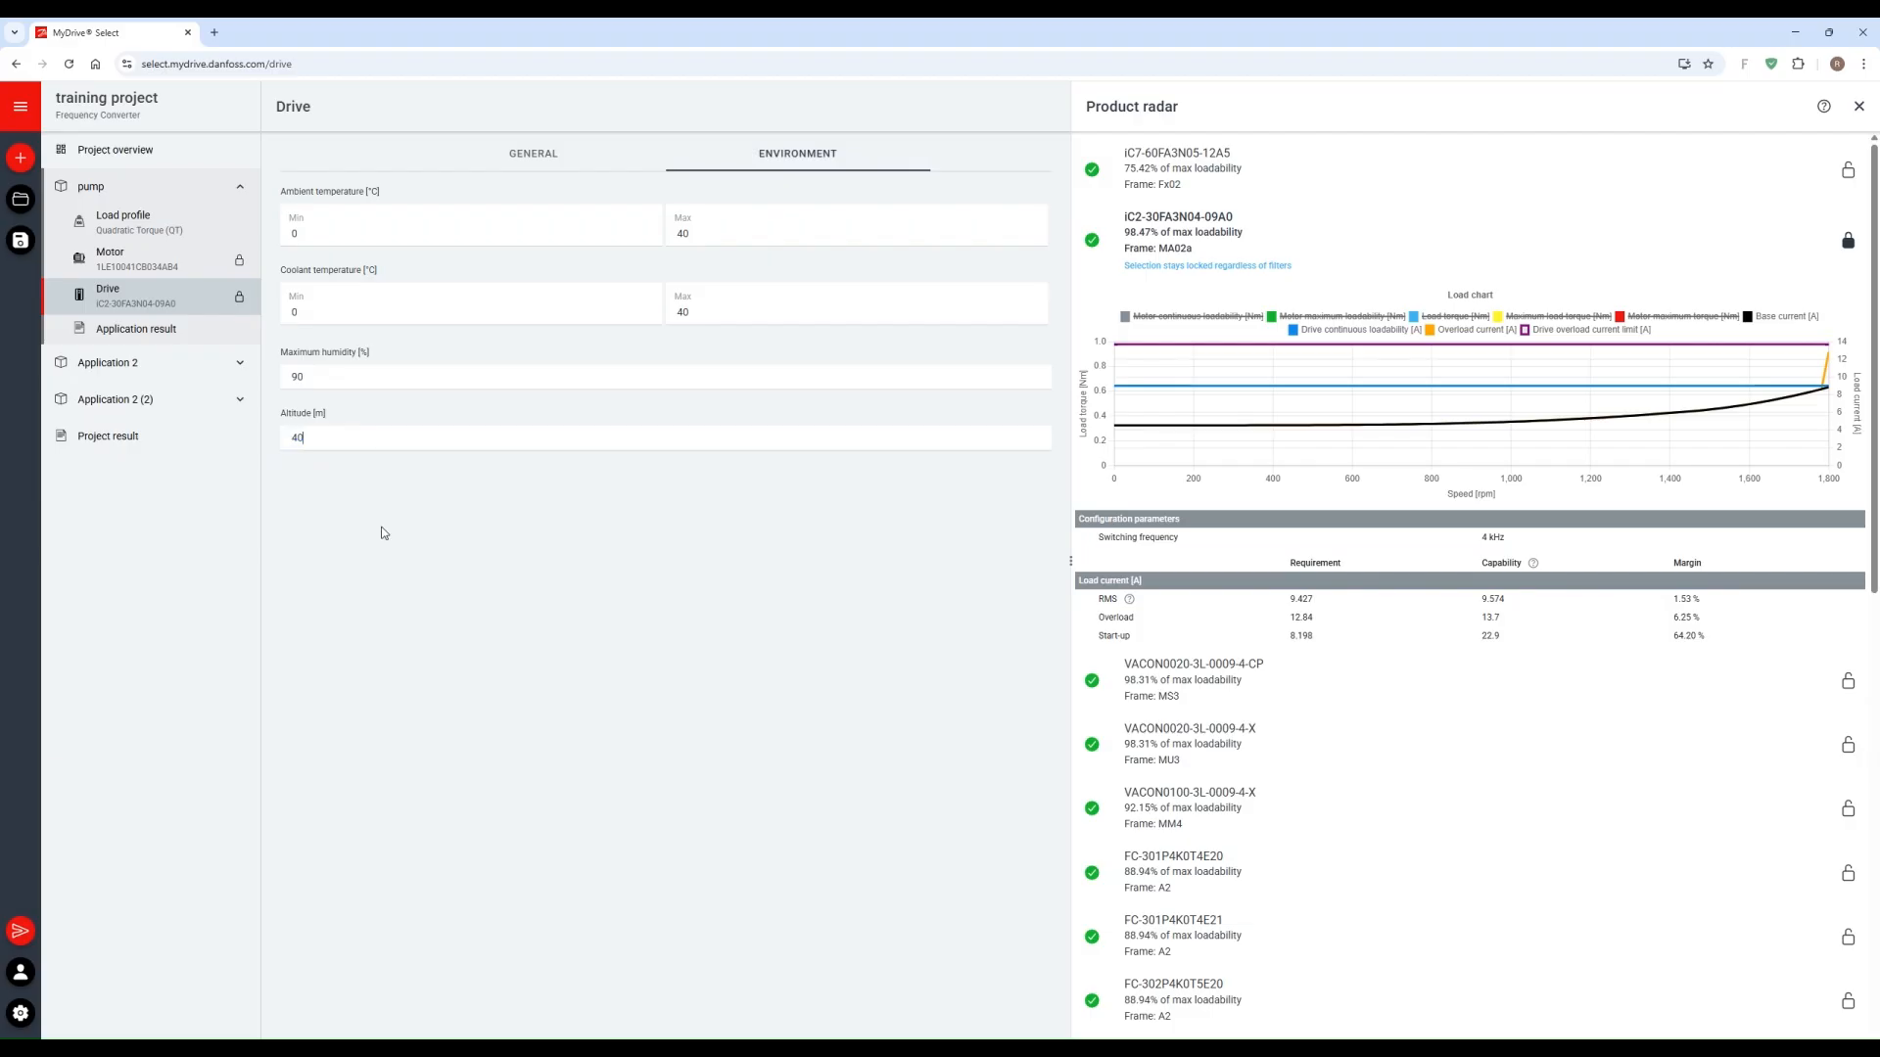
type("00")
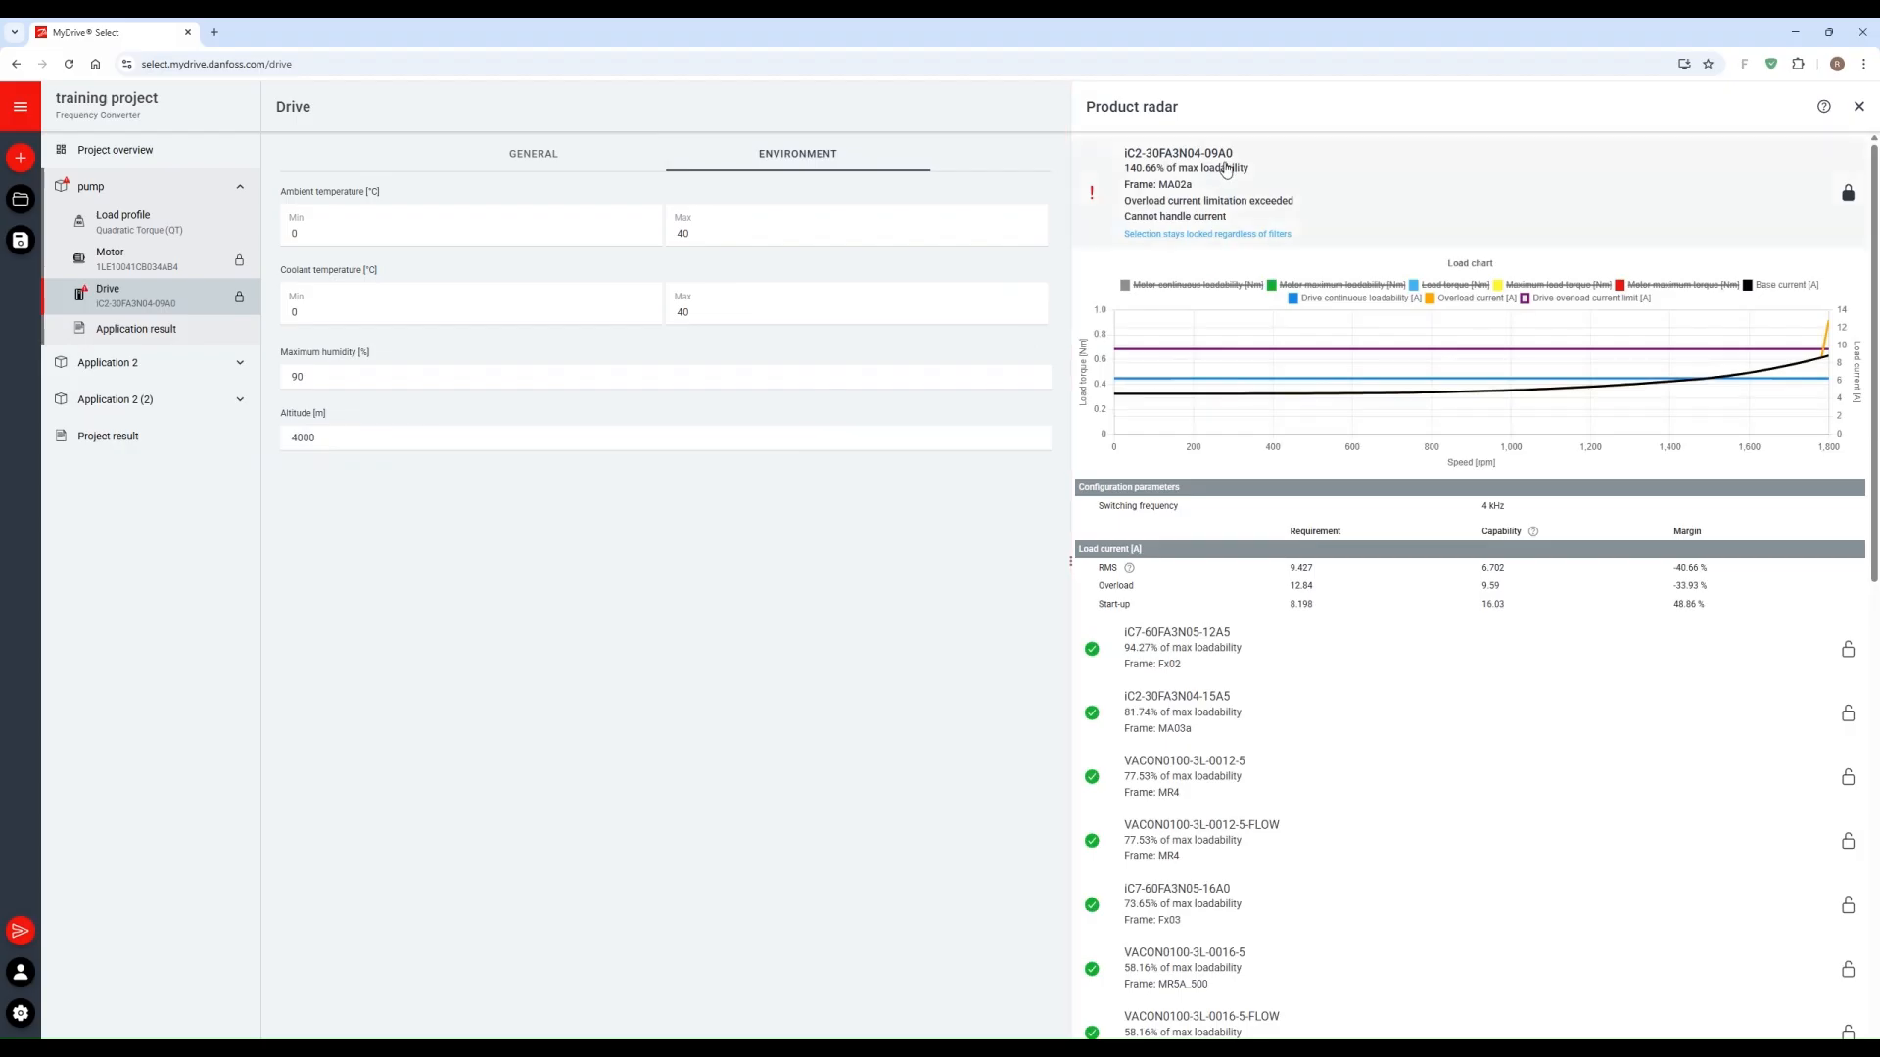
left_click(1312, 655)
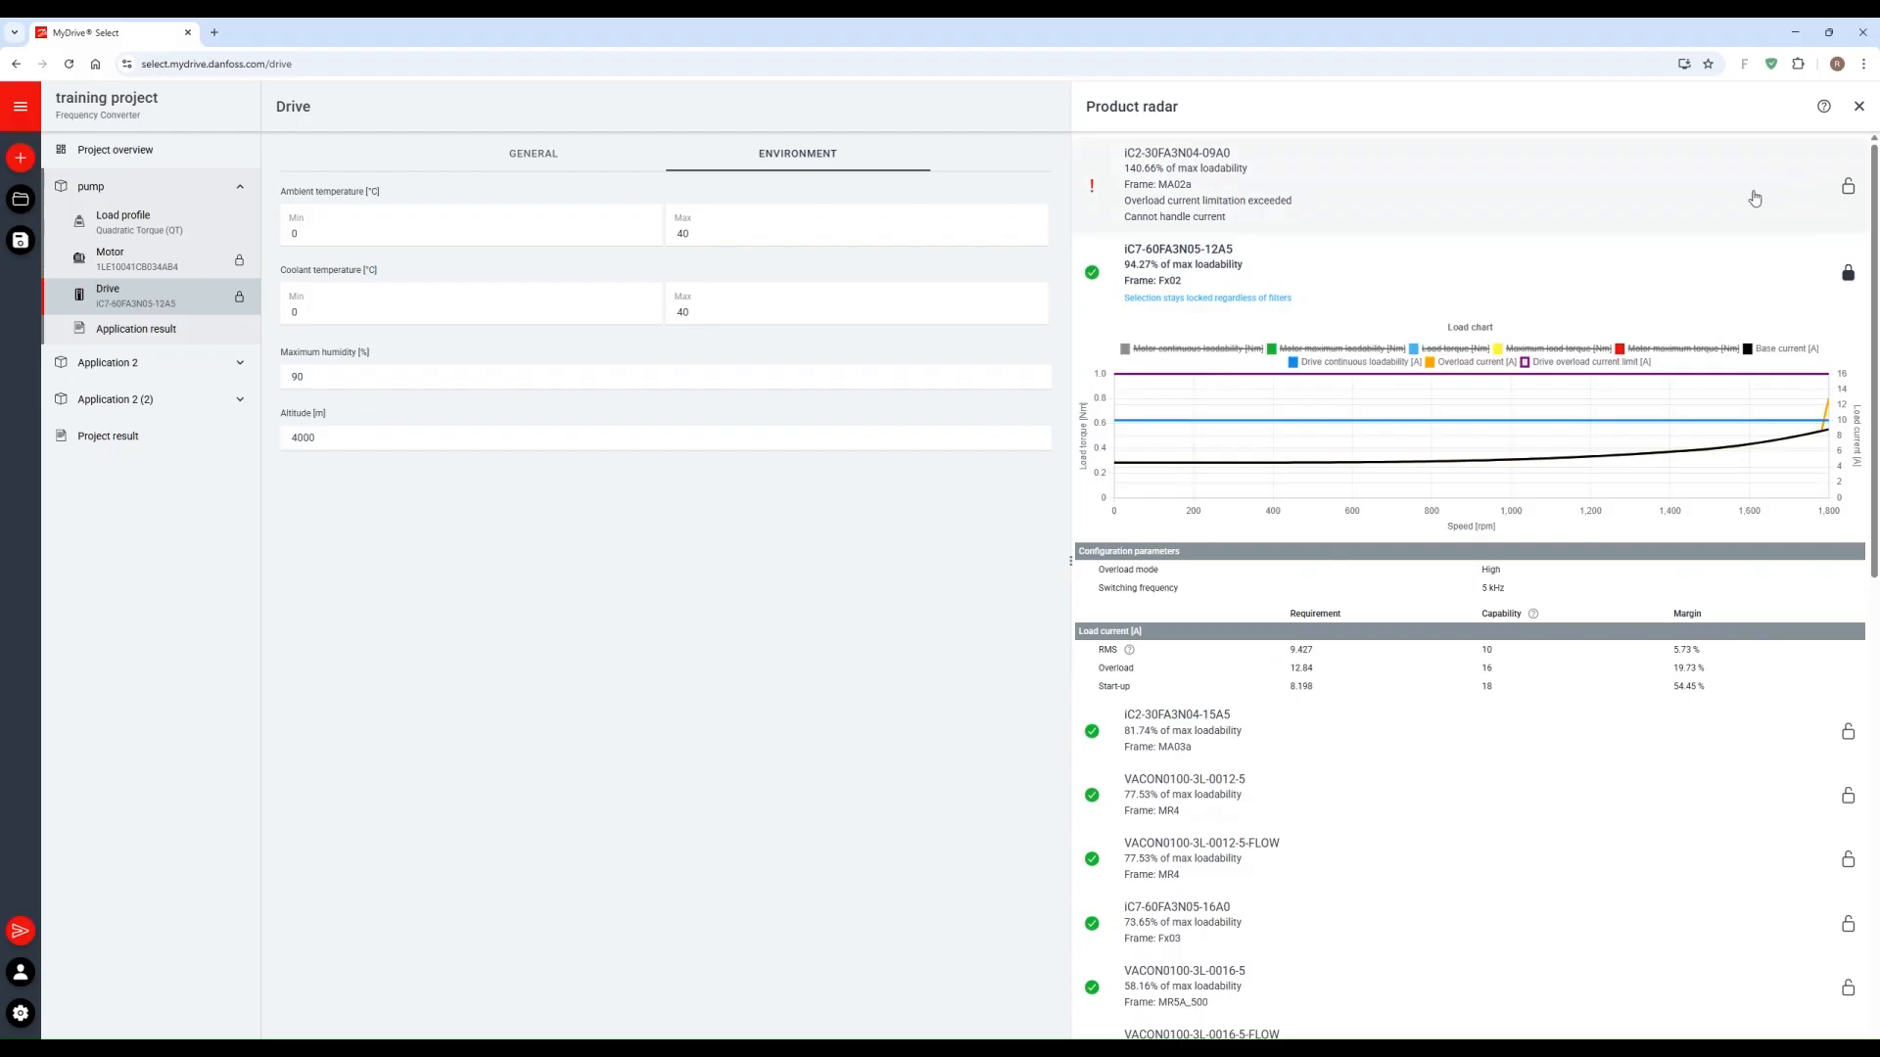
Step: Return to the drive's general settings and open the pump's application result
left_click(516, 151)
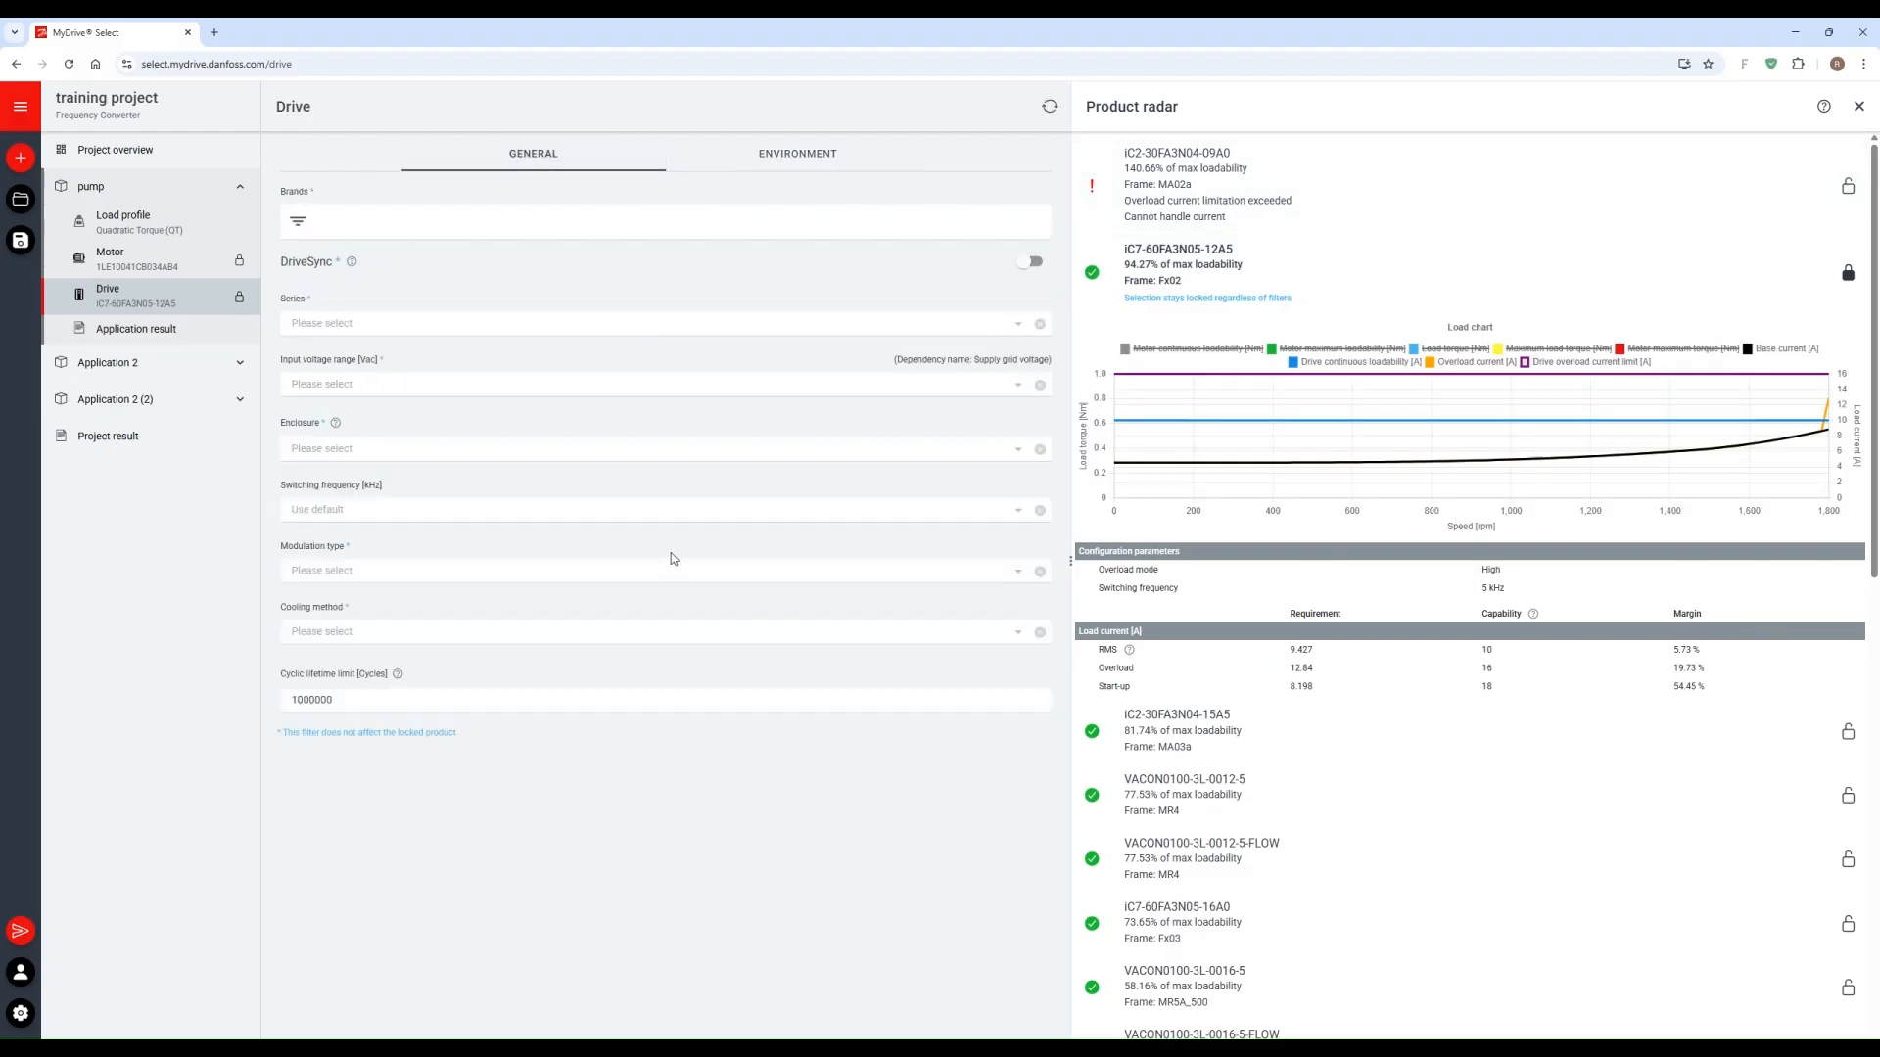
left_click(130, 335)
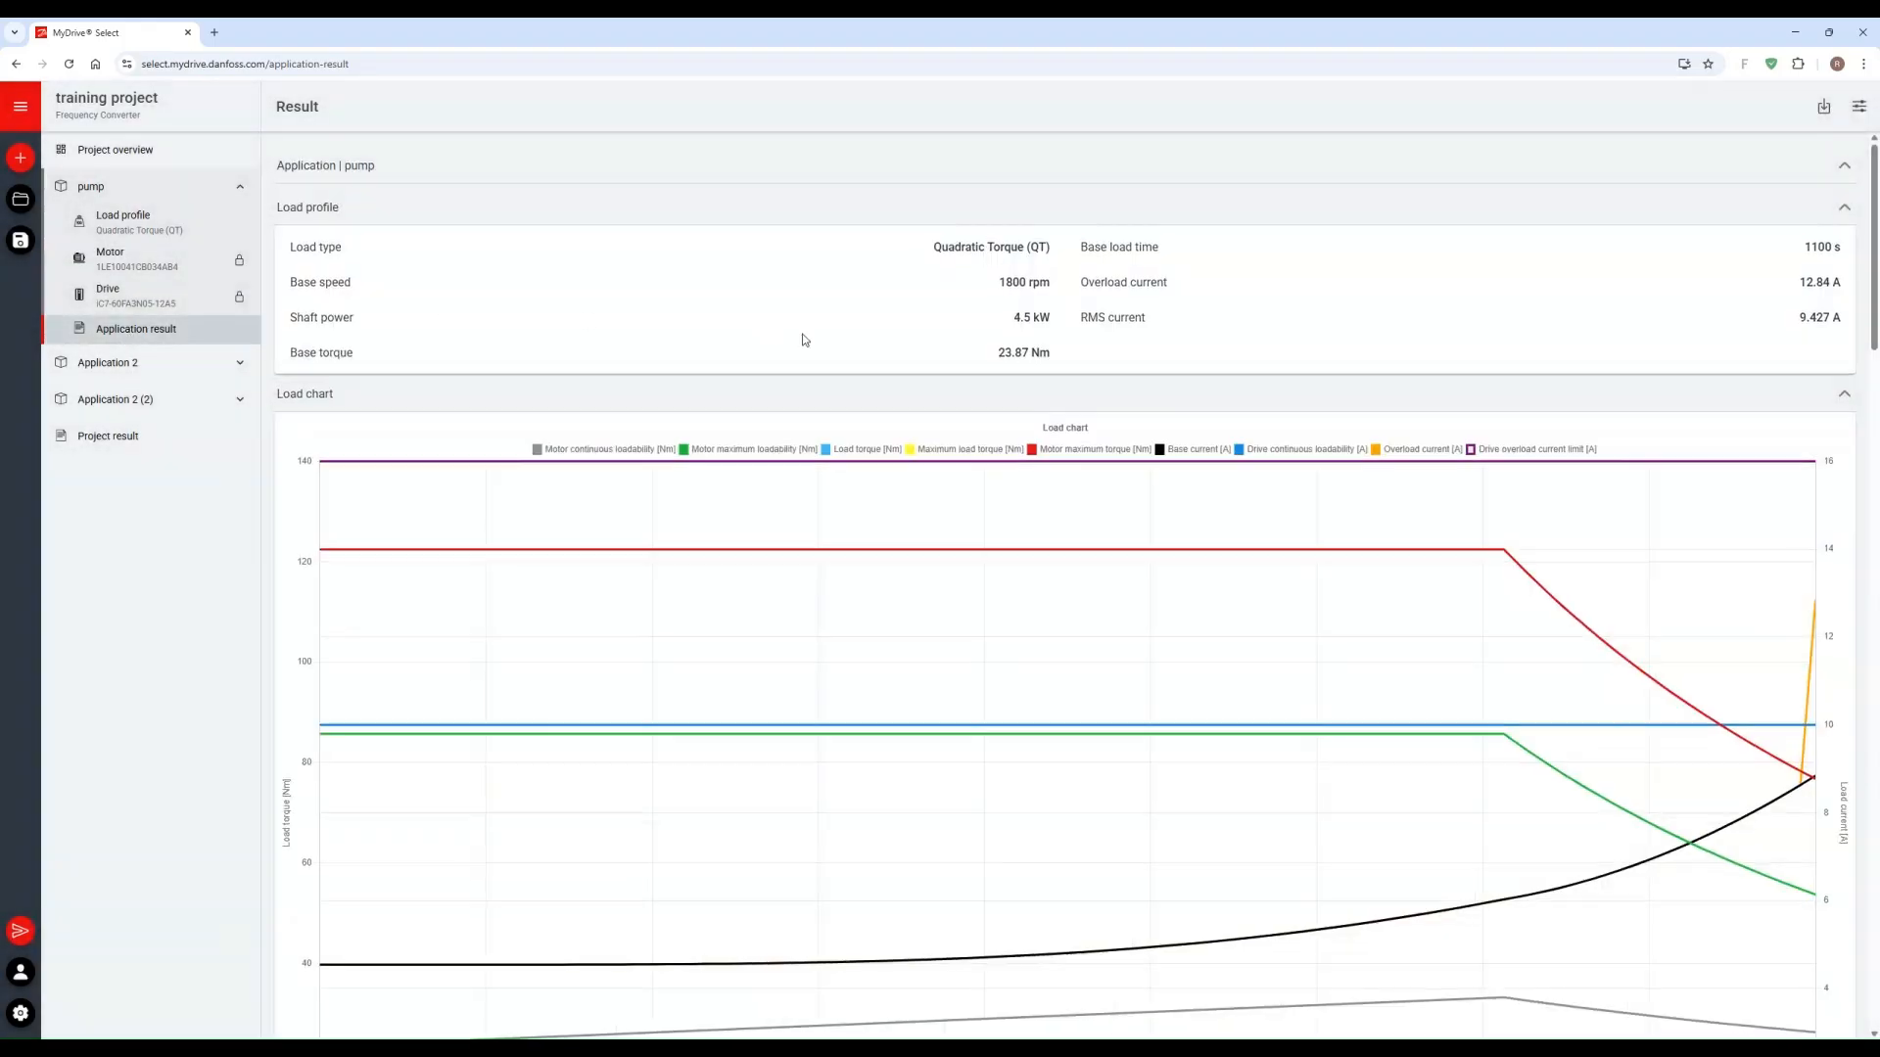
Step: Review the pump's application result from the load profile and charts through the motor and drive data to the efficiency section
scroll(803, 340, "down", 4)
scroll(802, 340, "down", 10)
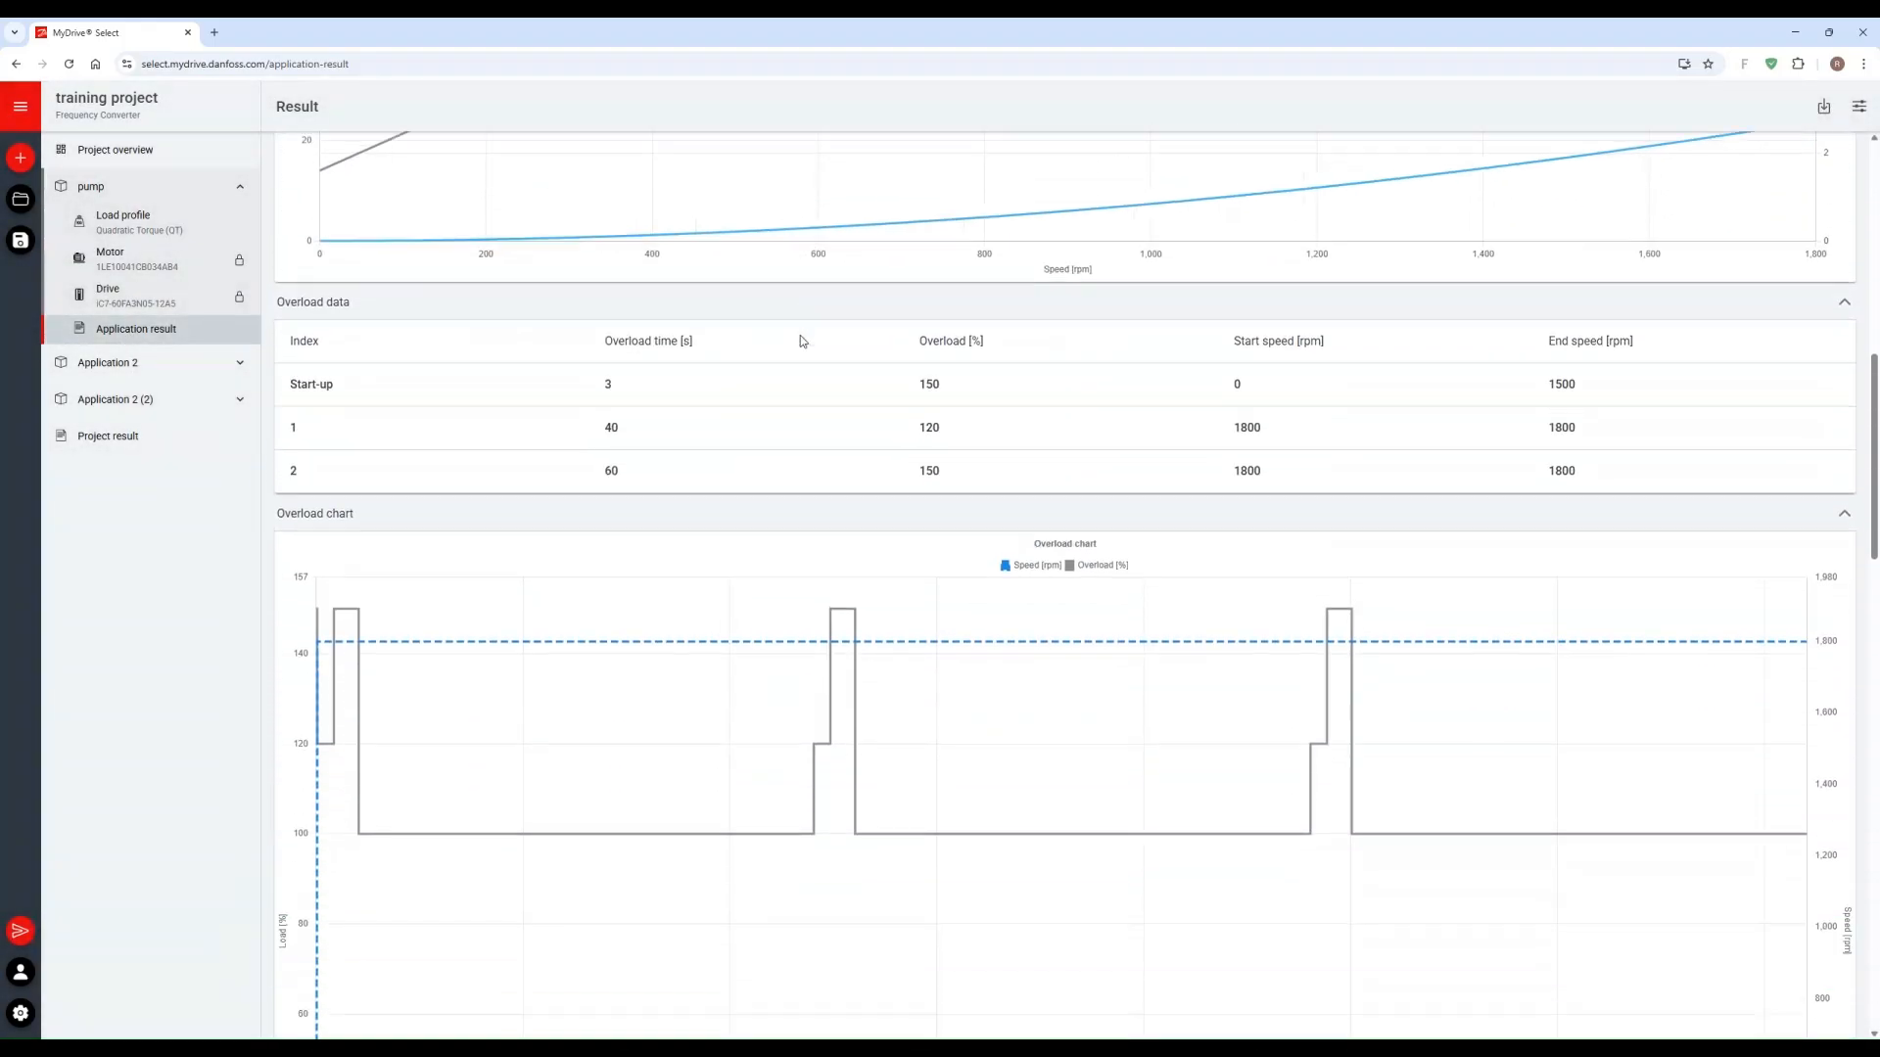
scroll(797, 344, "down", 9)
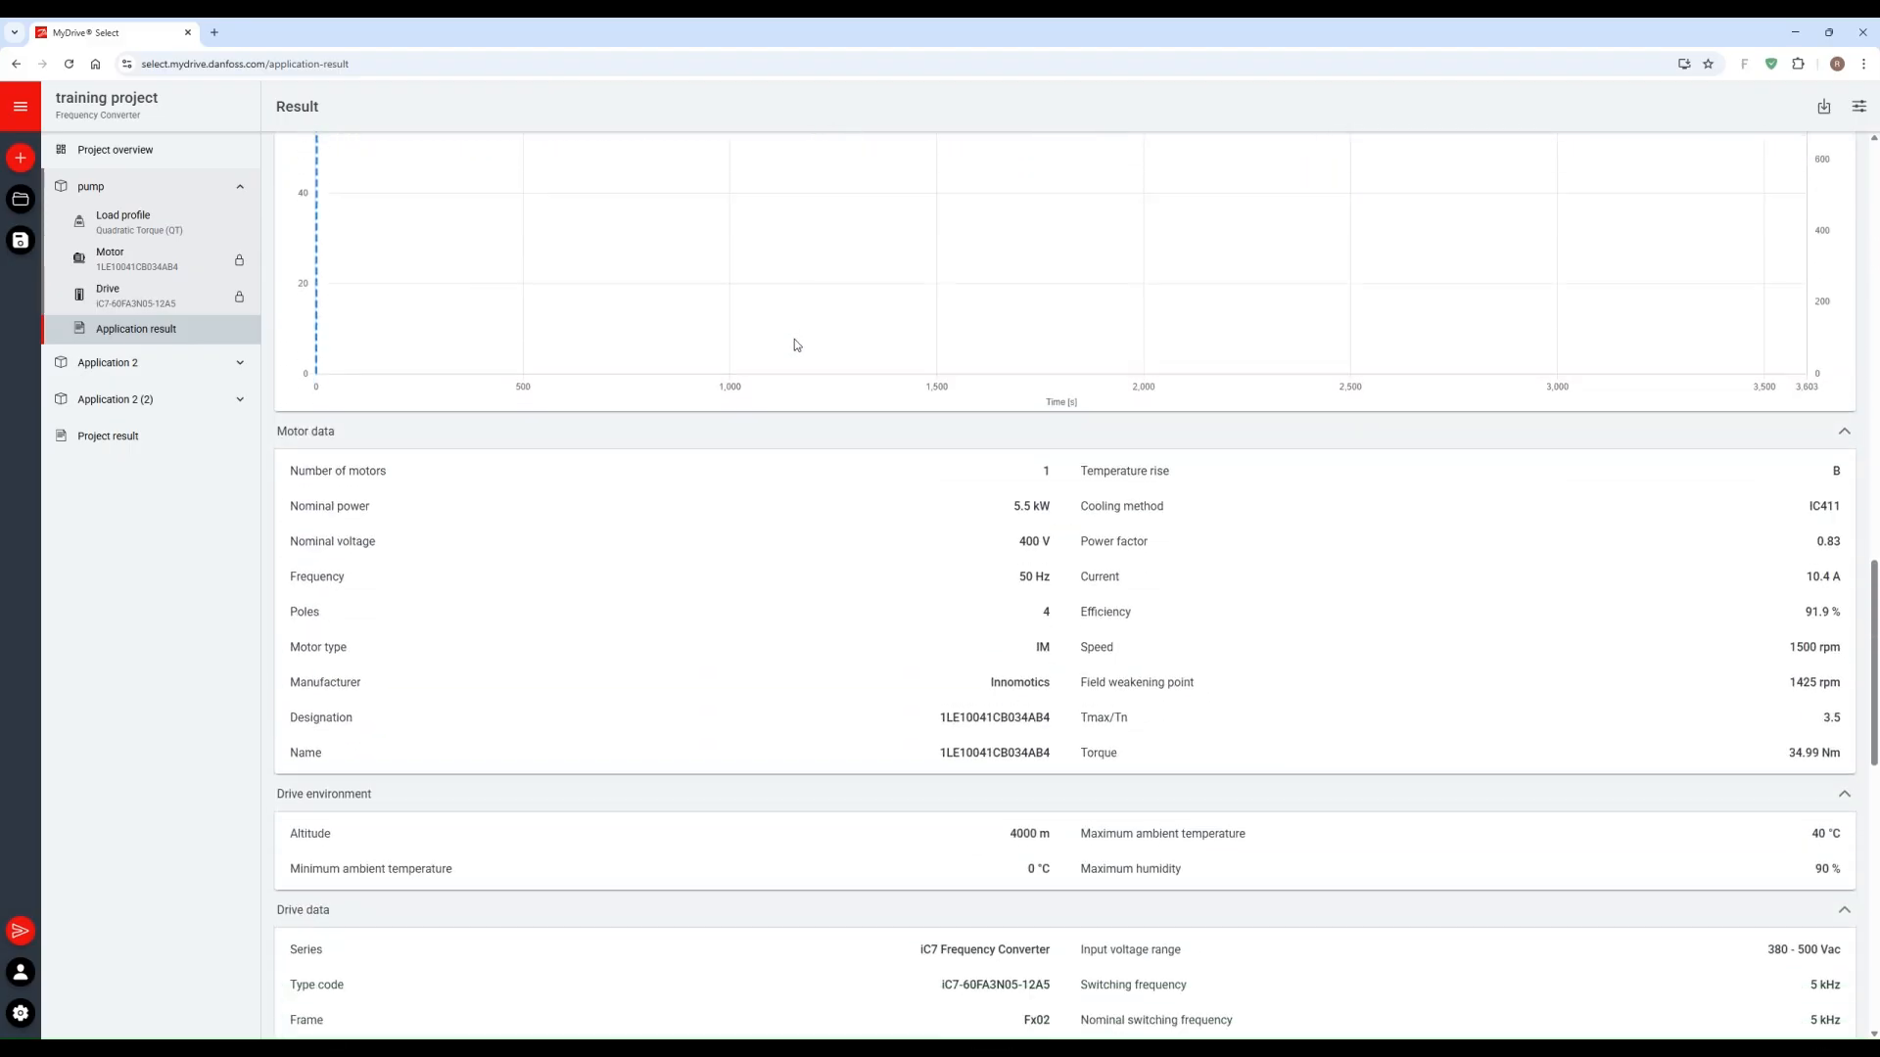
scroll(794, 346, "down", 7)
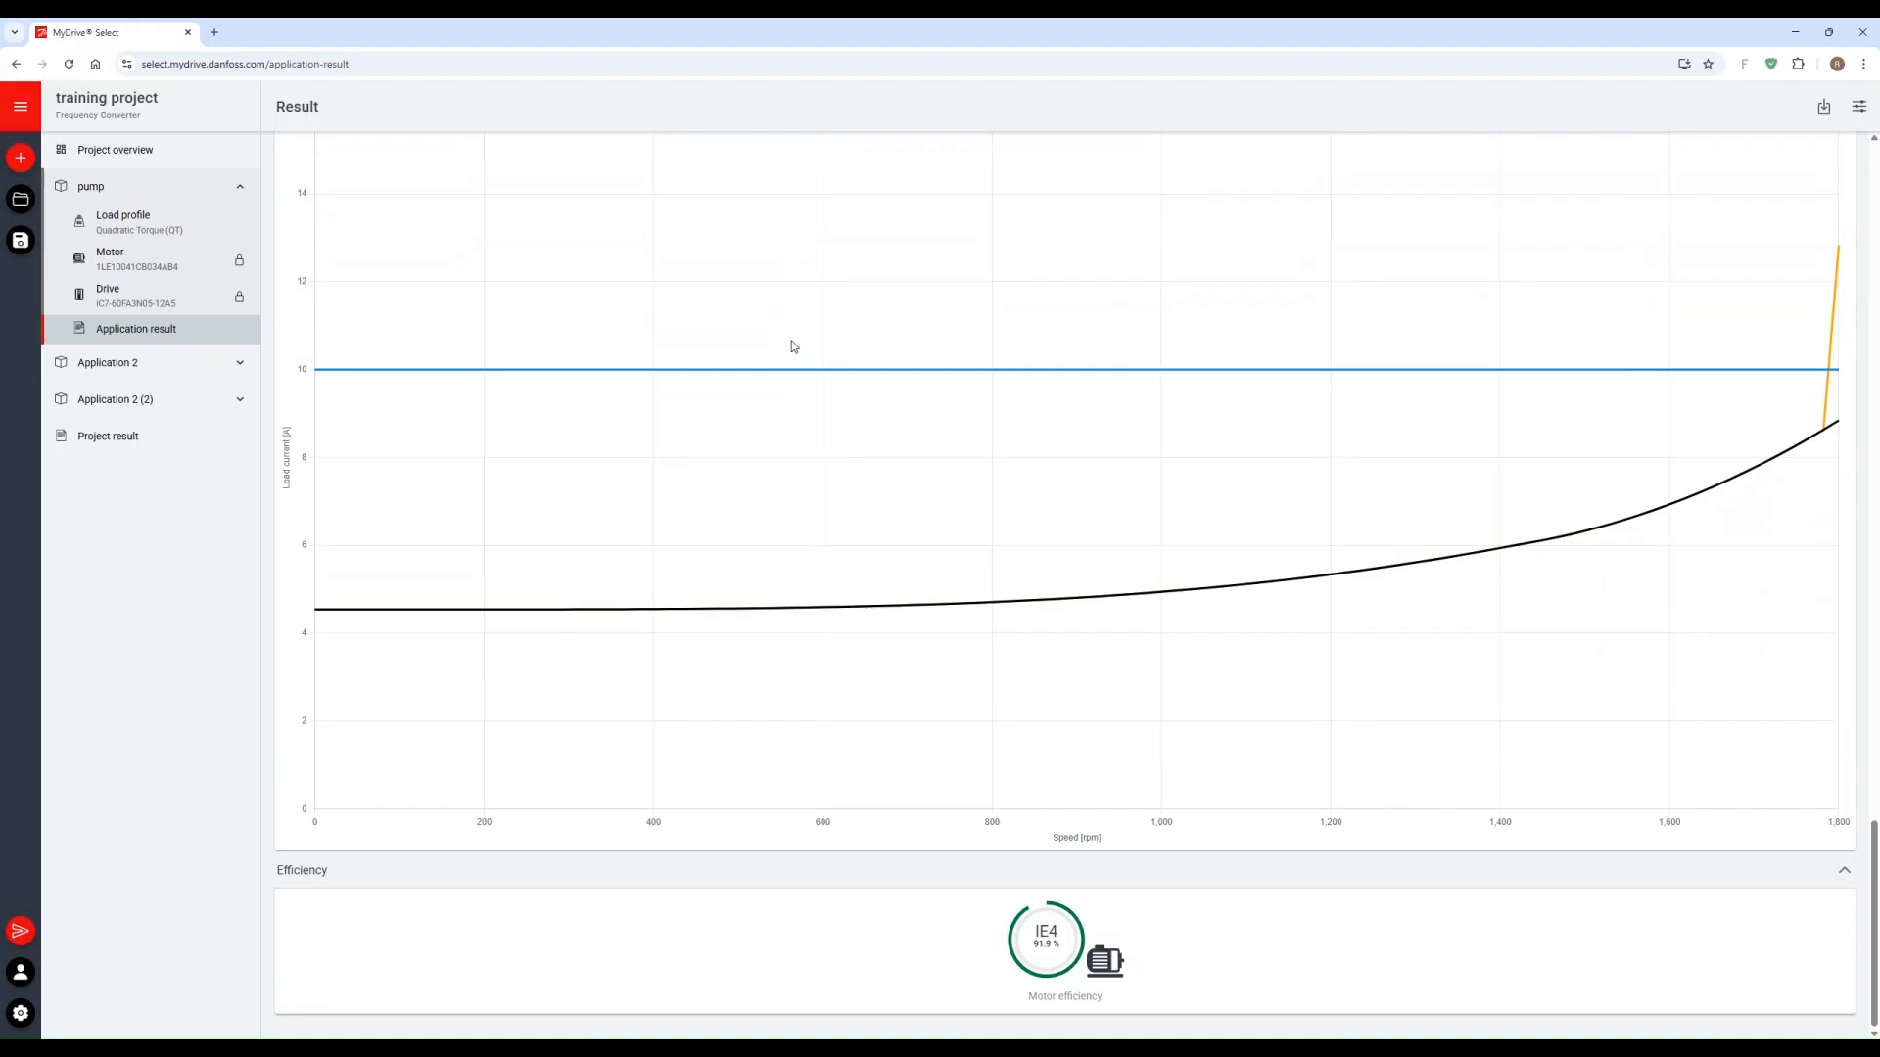
Step: Open the pump drive's configuration page in the Danfoss product store and look through its basic selections
scroll(793, 348, "up", 8)
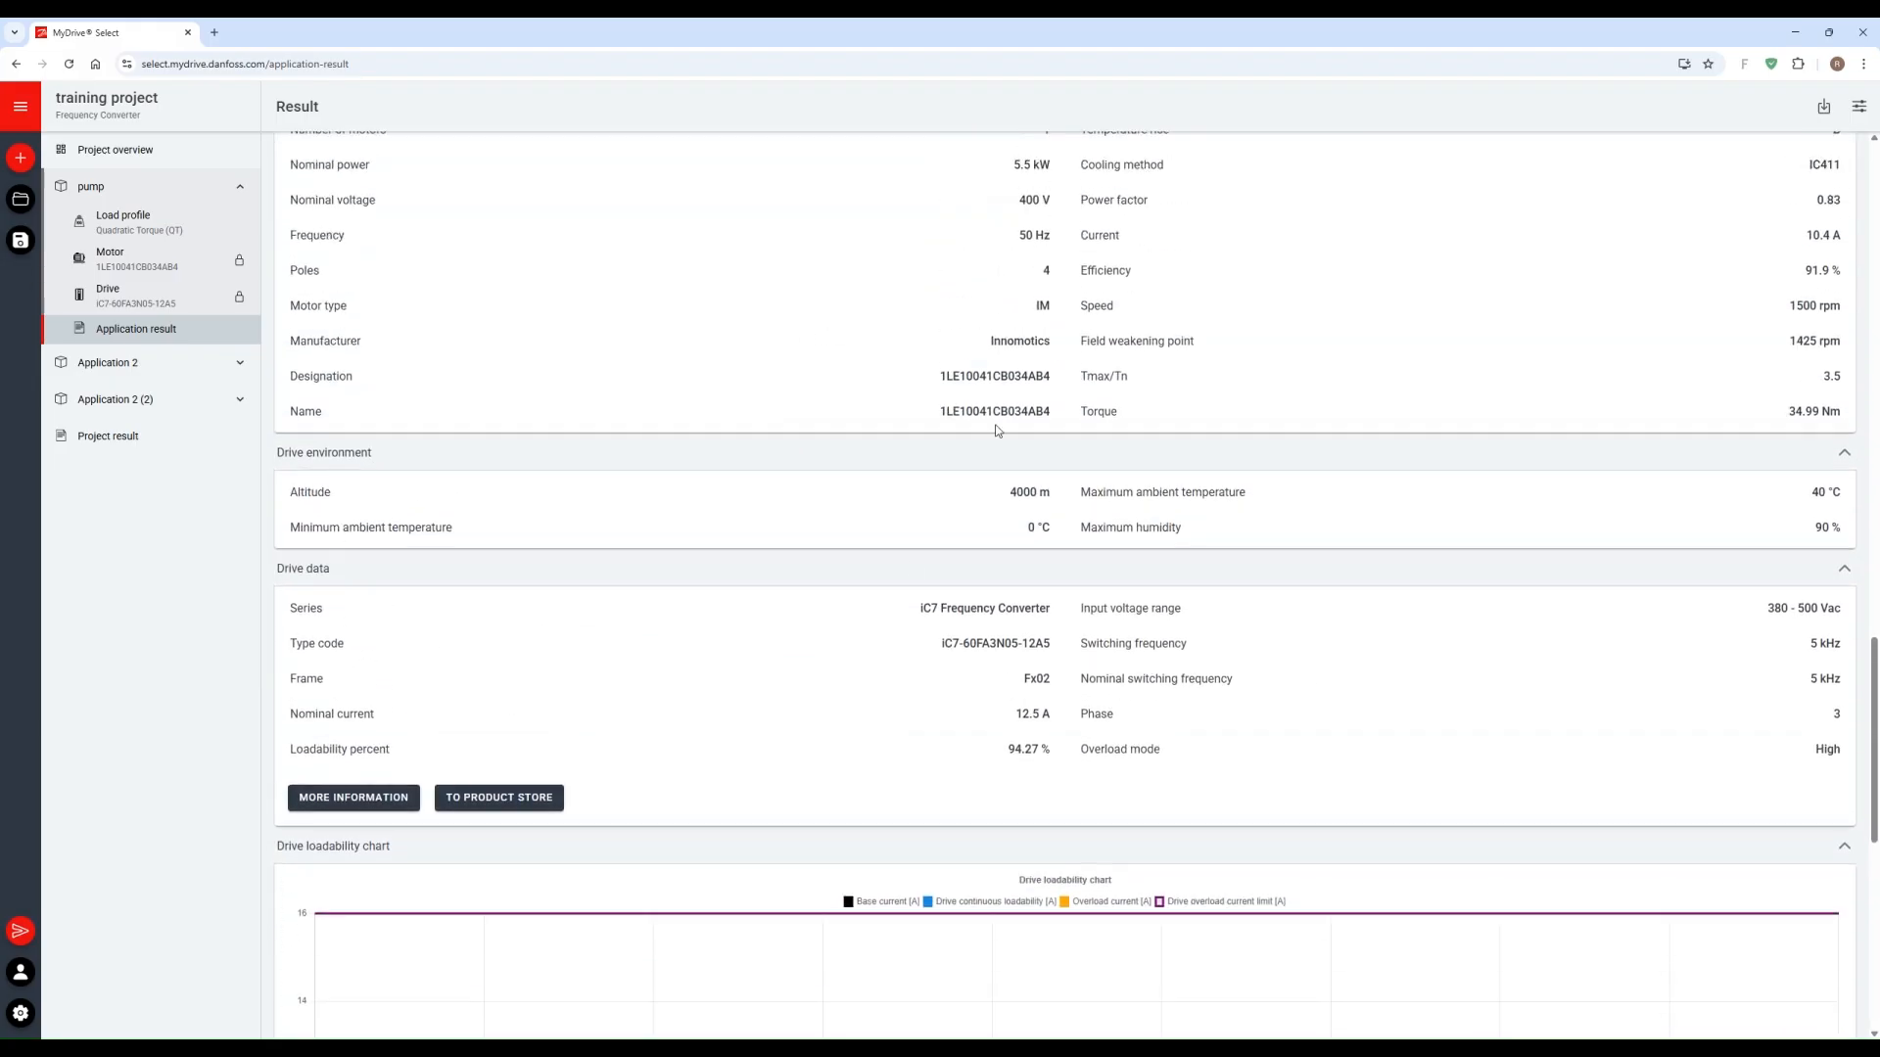
left_click(544, 797)
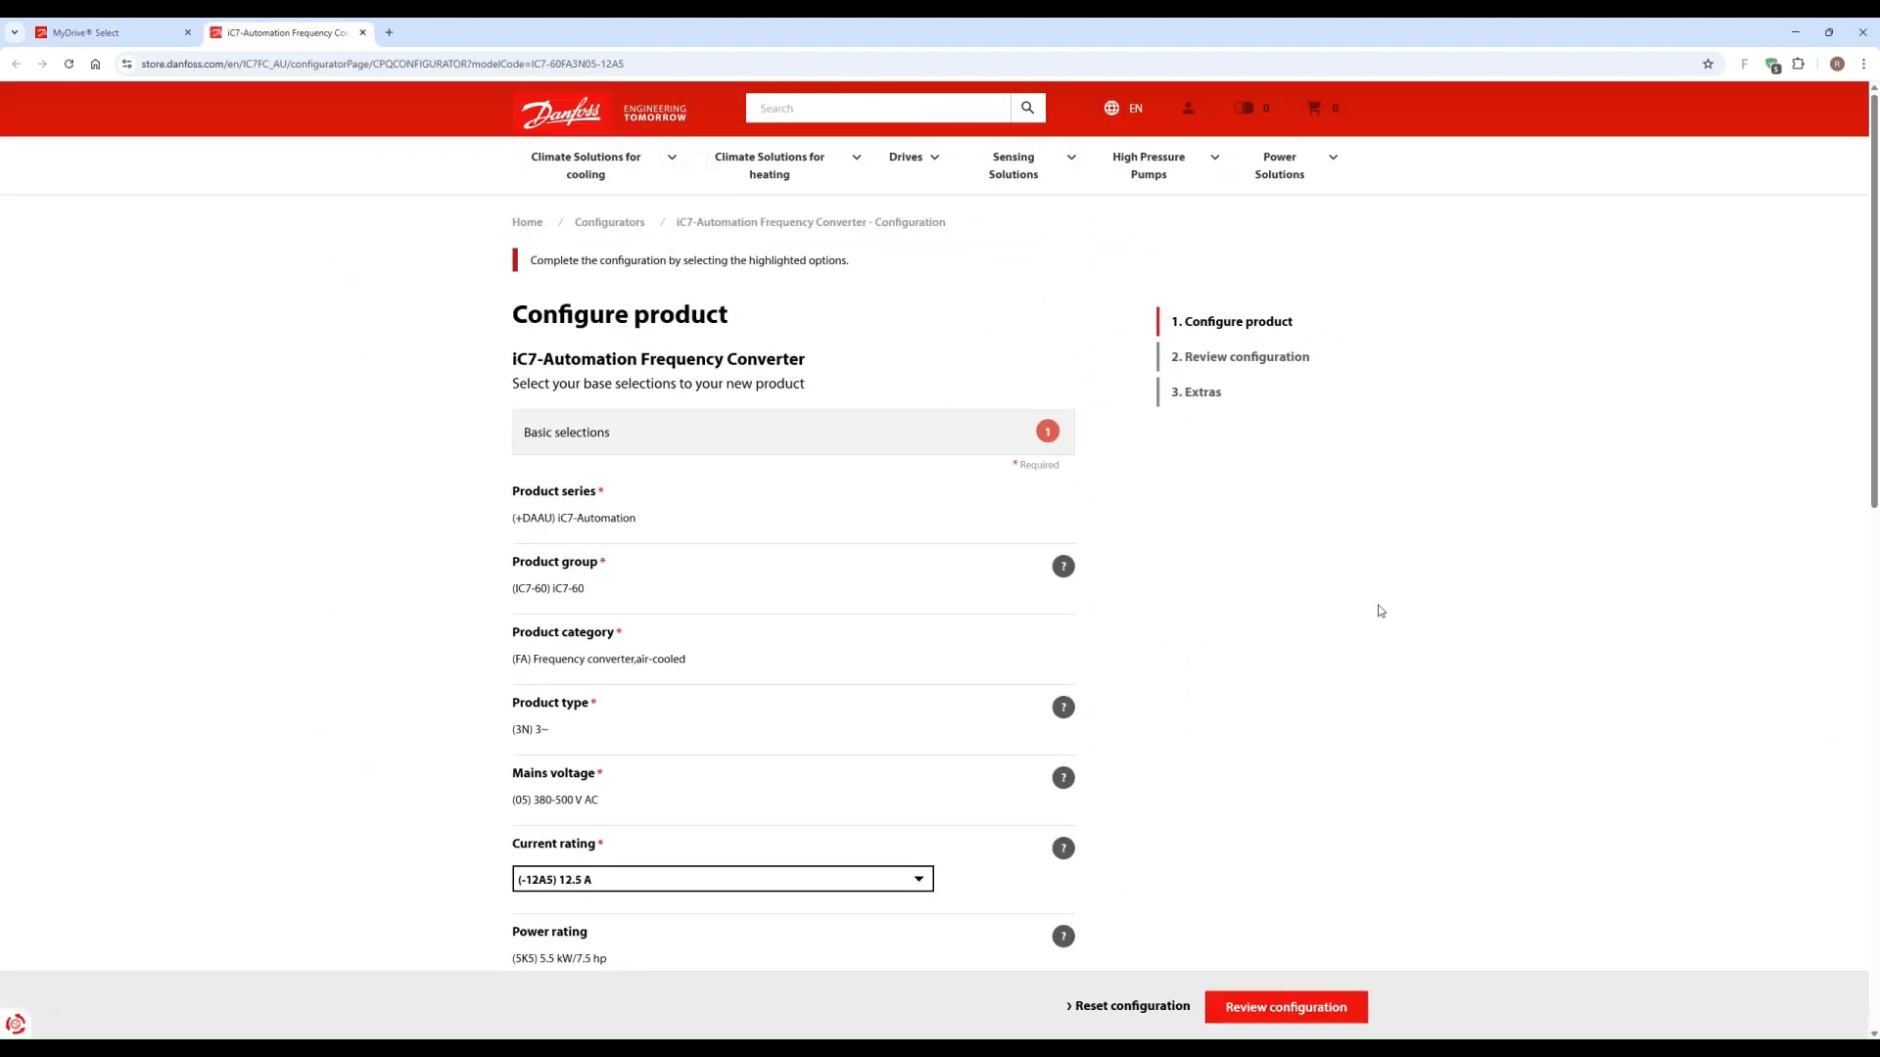
scroll(1380, 611, "down", 7)
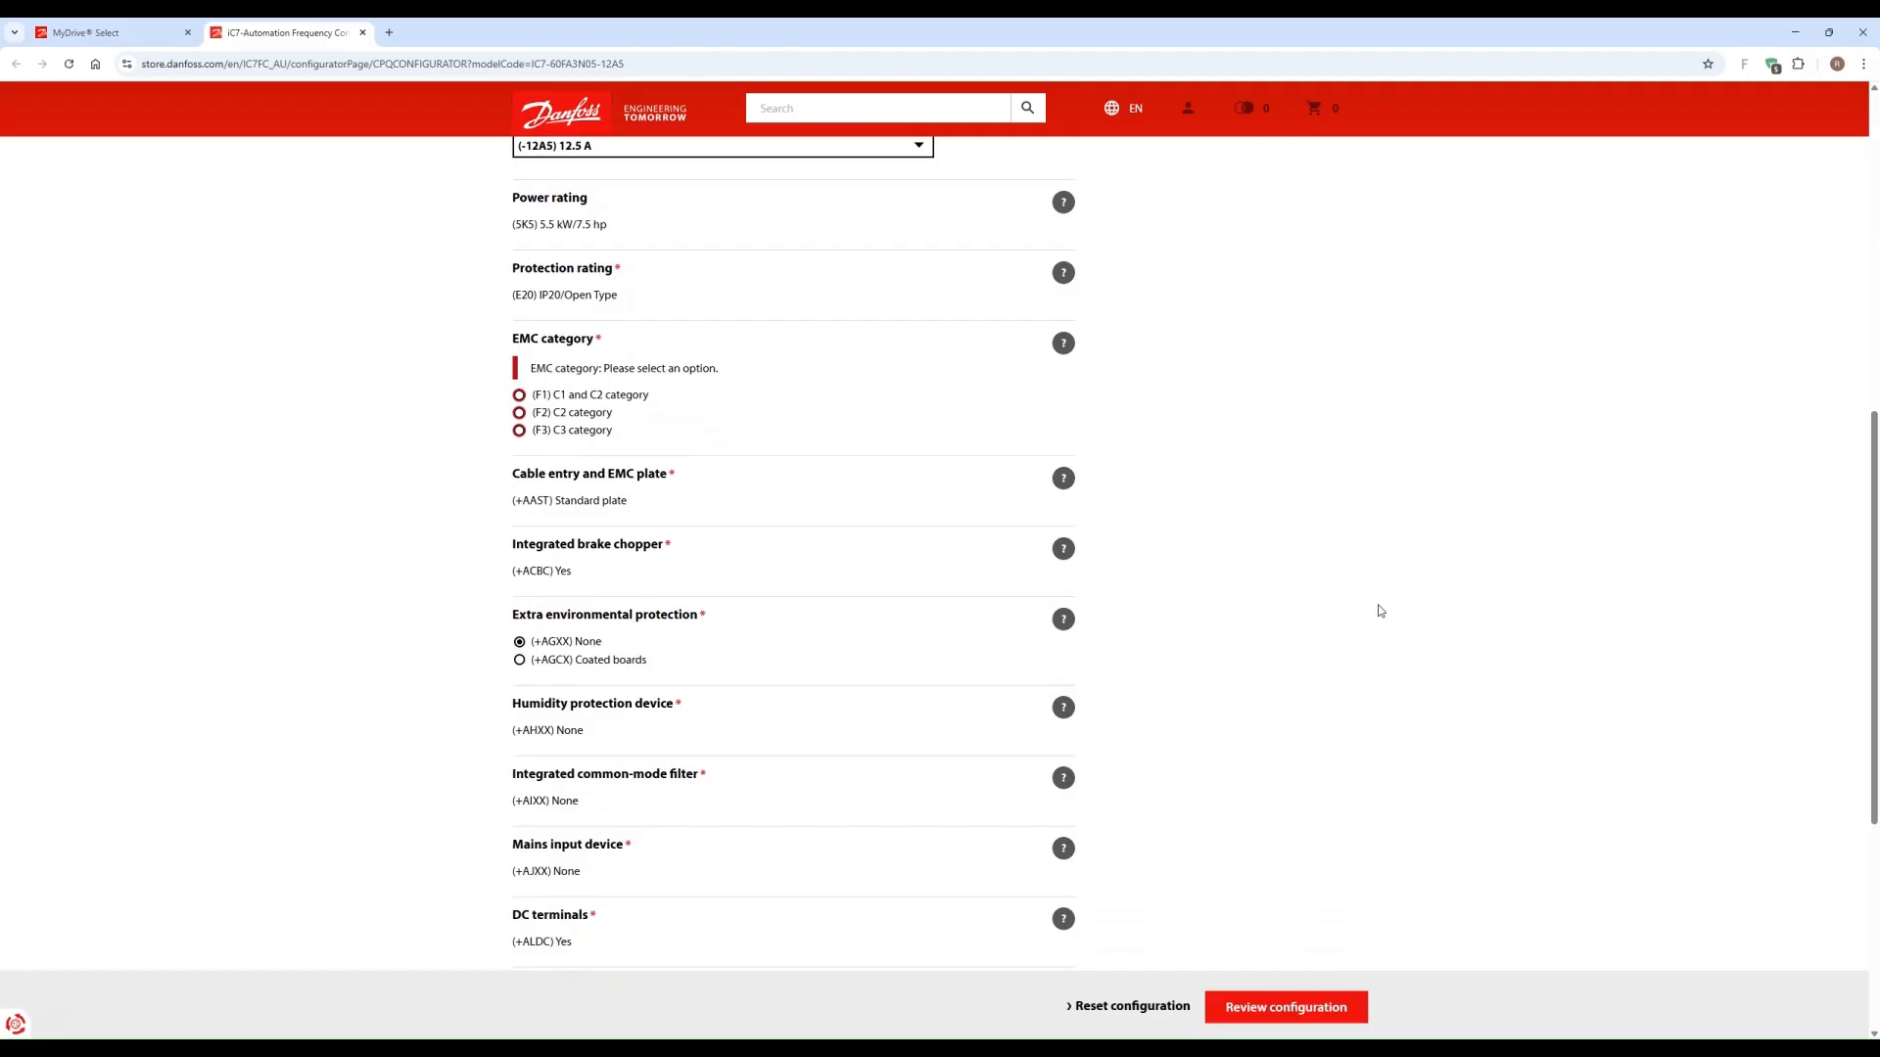
scroll(483, 554, "down", 5)
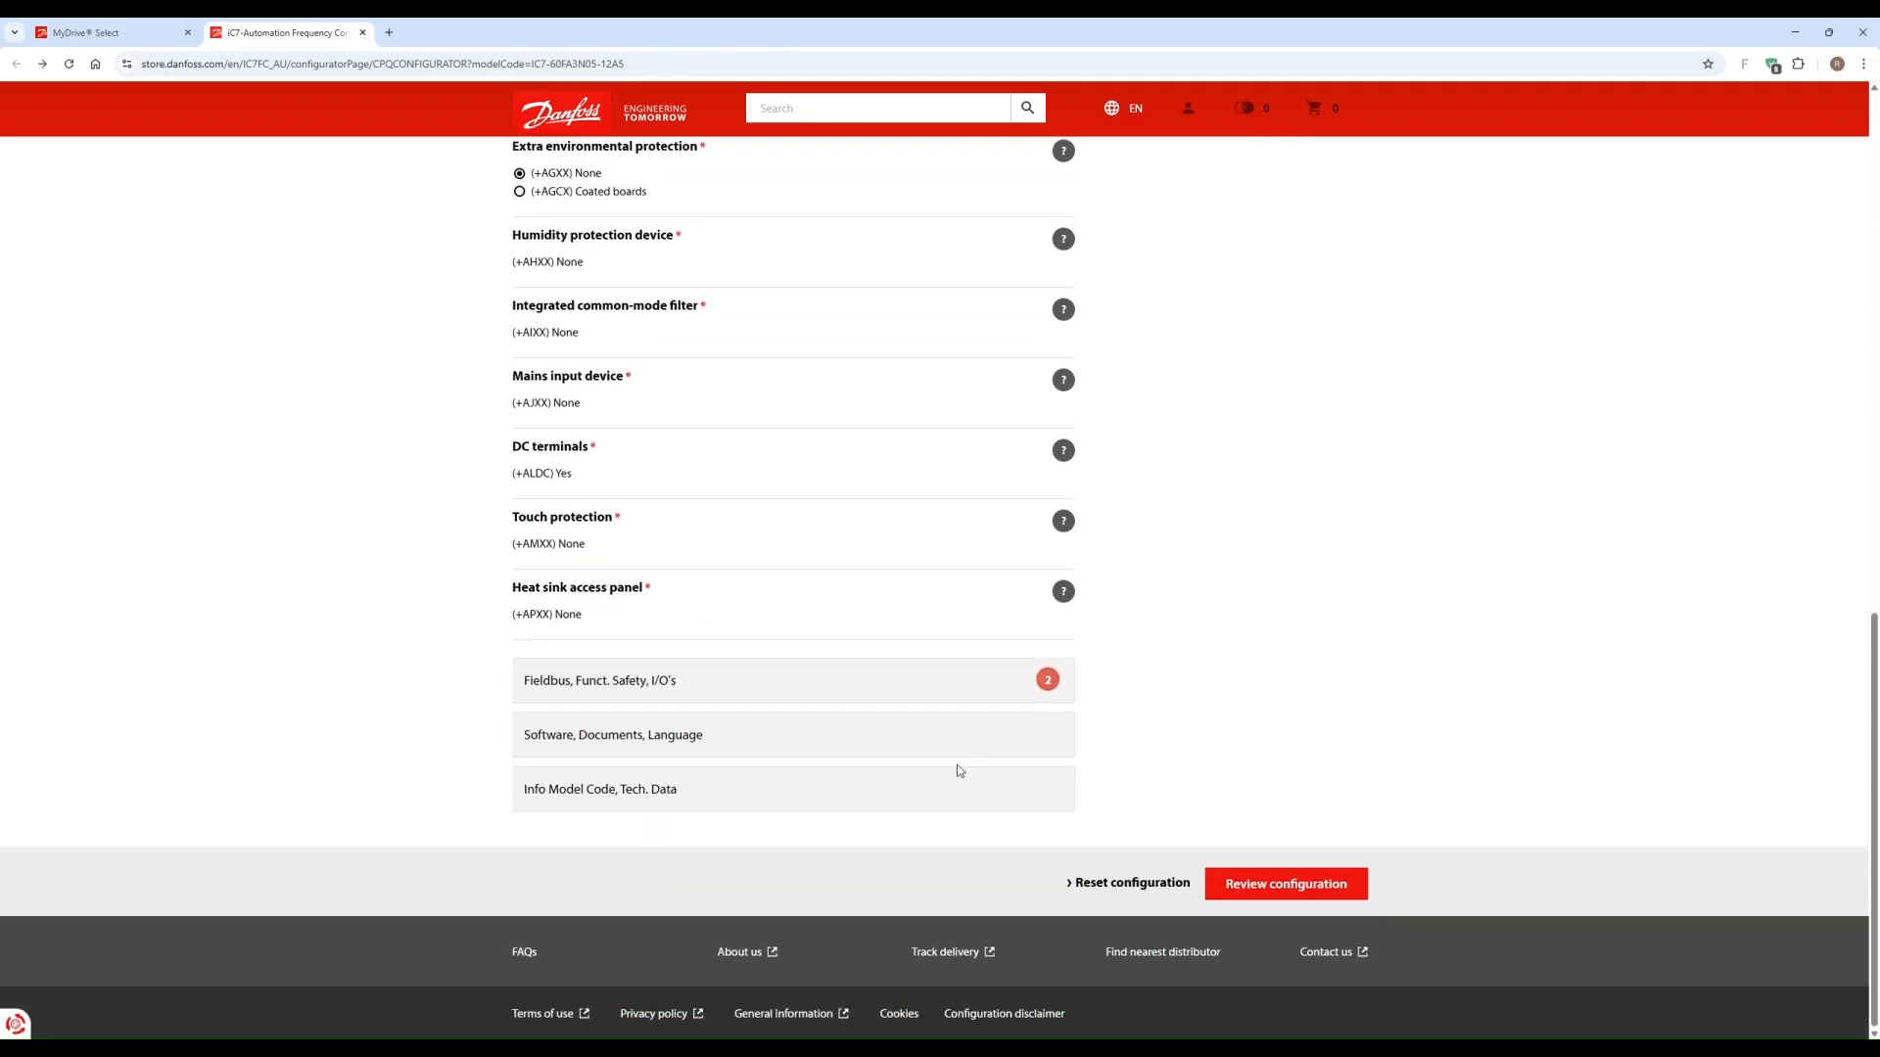
Step: Switch back to MyDrive Select, open the project result and review the selected products and the results of all applications
left_click(104, 34)
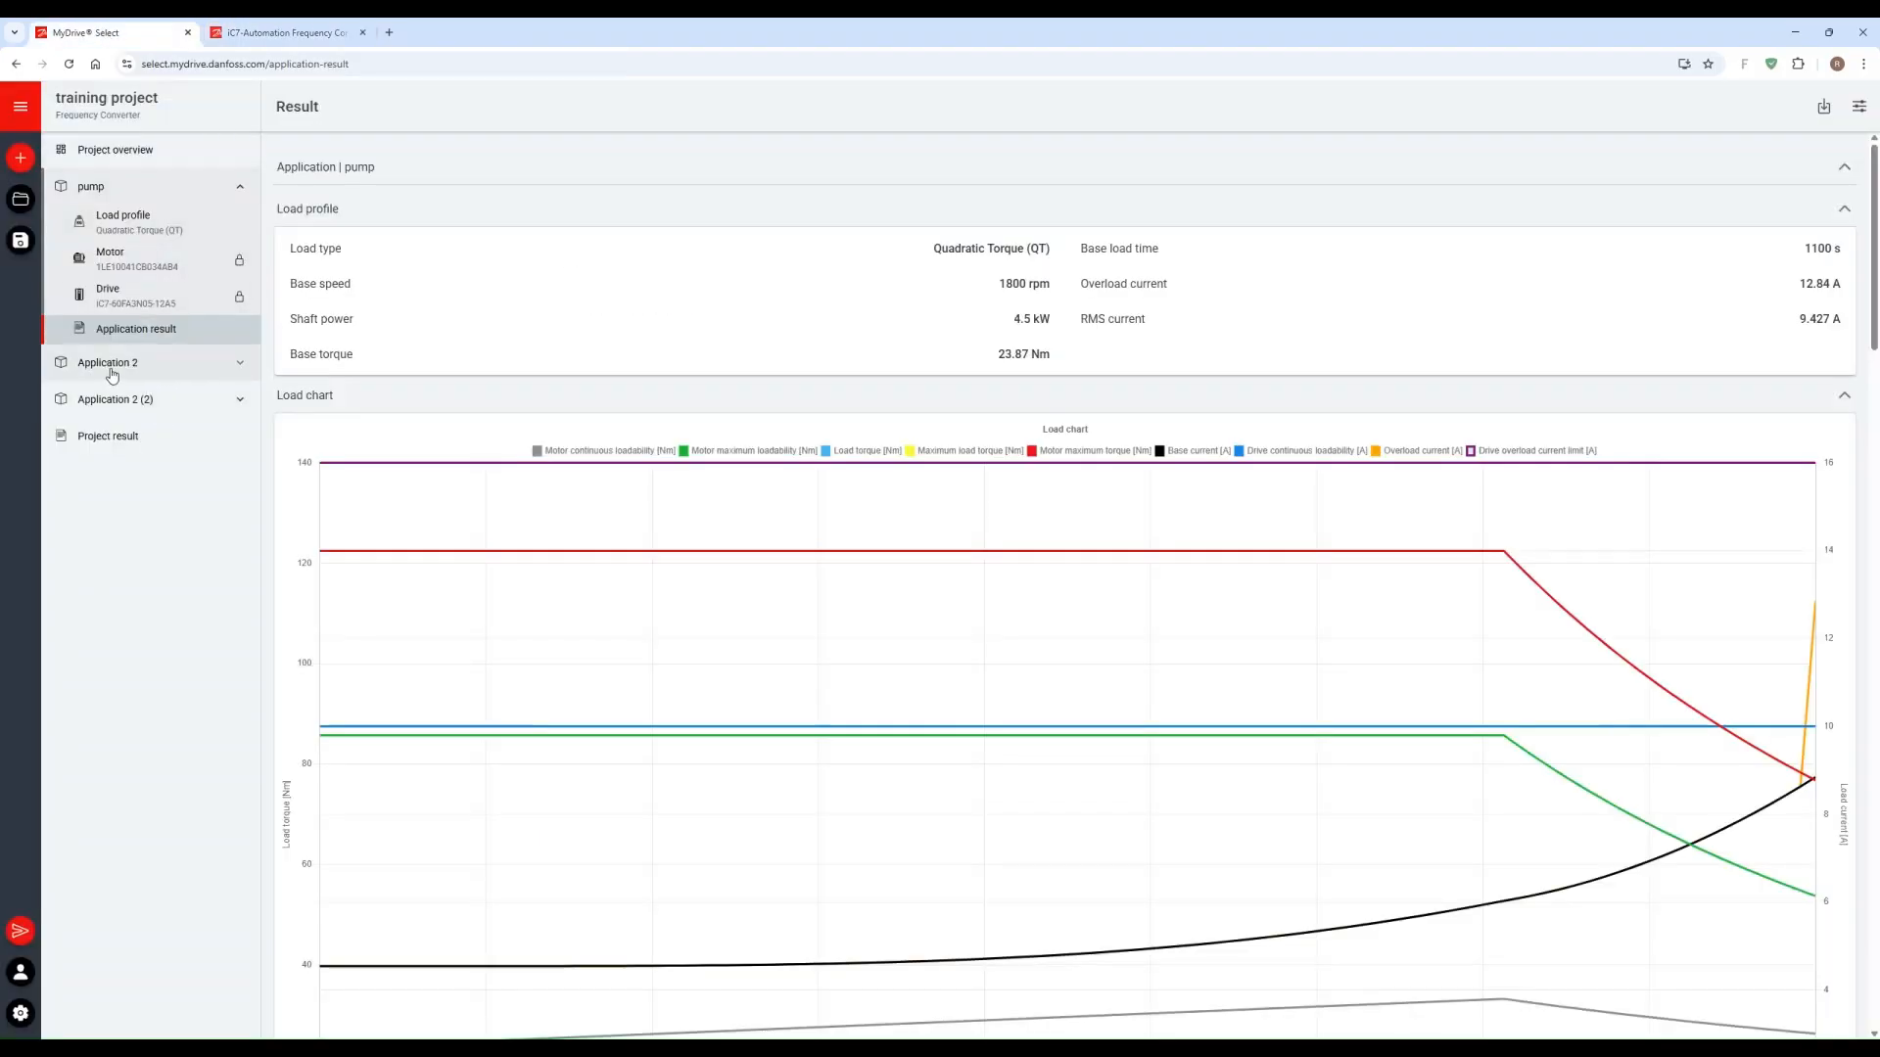
left_click(110, 445)
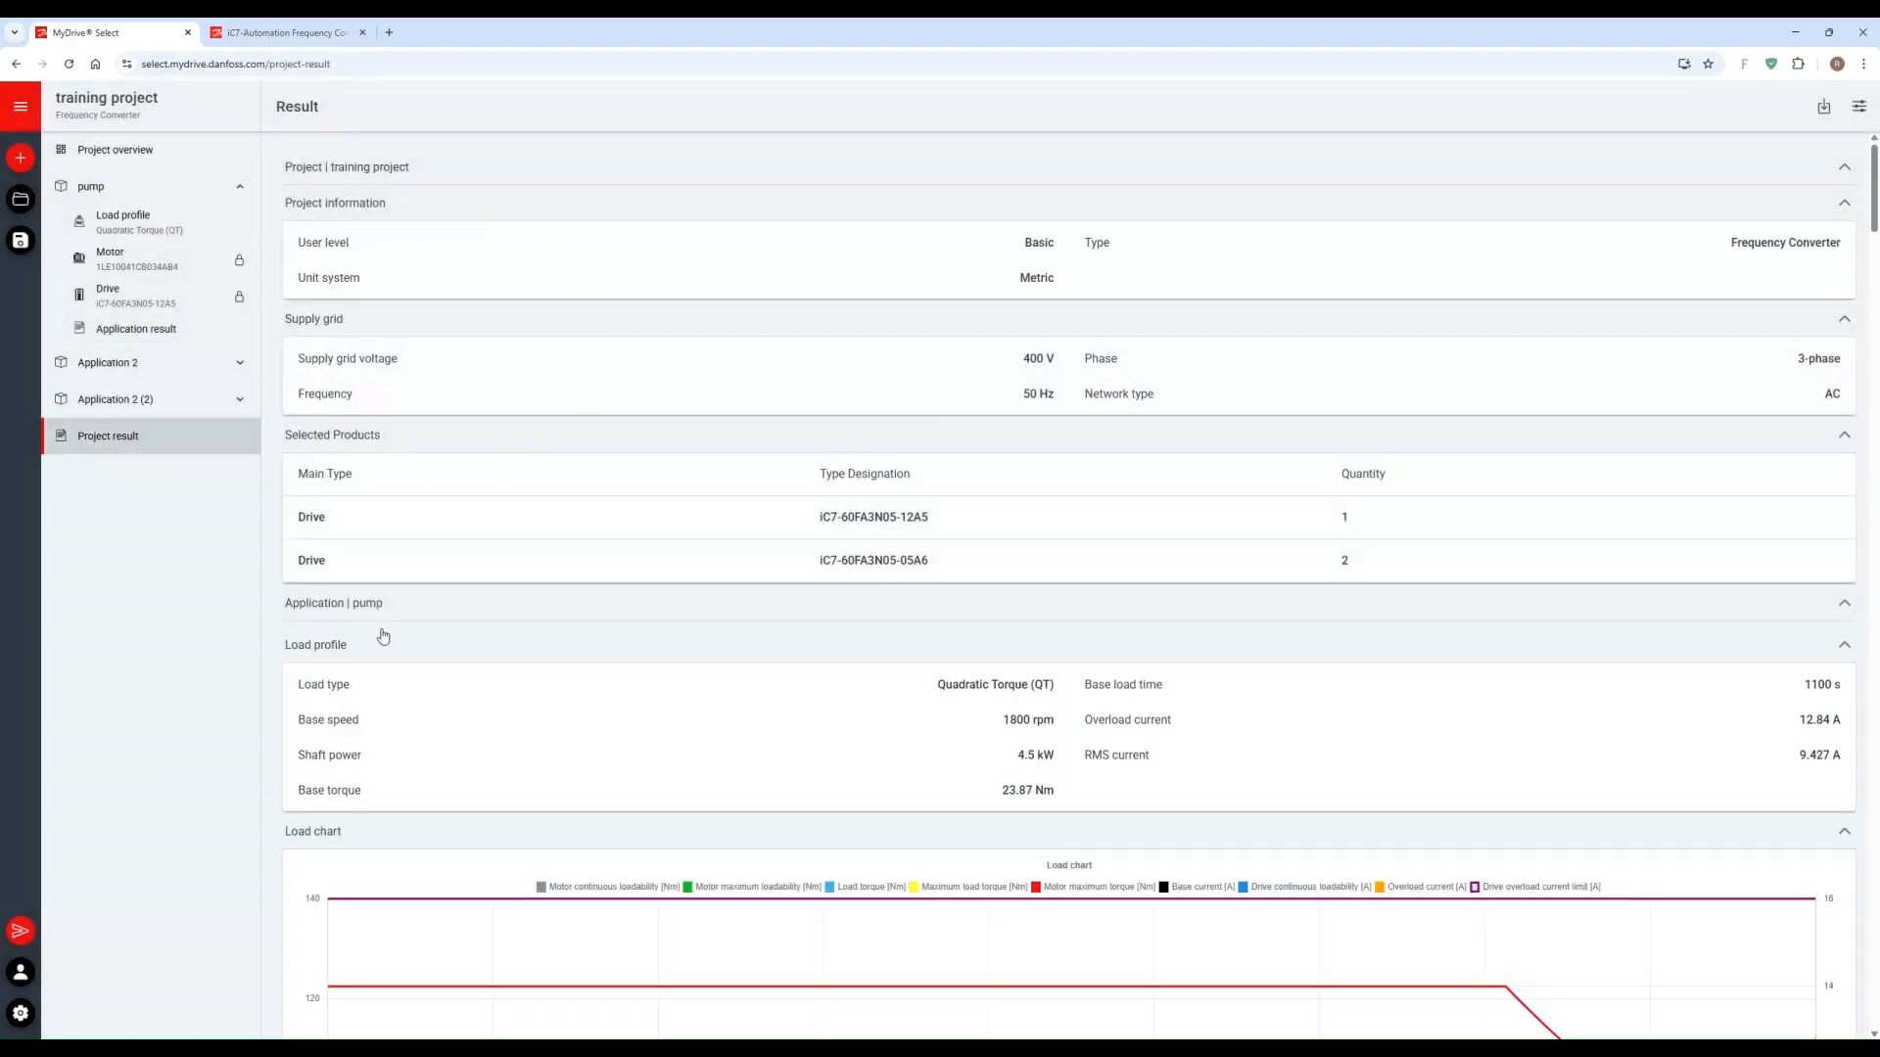
scroll(383, 637, "down", 10)
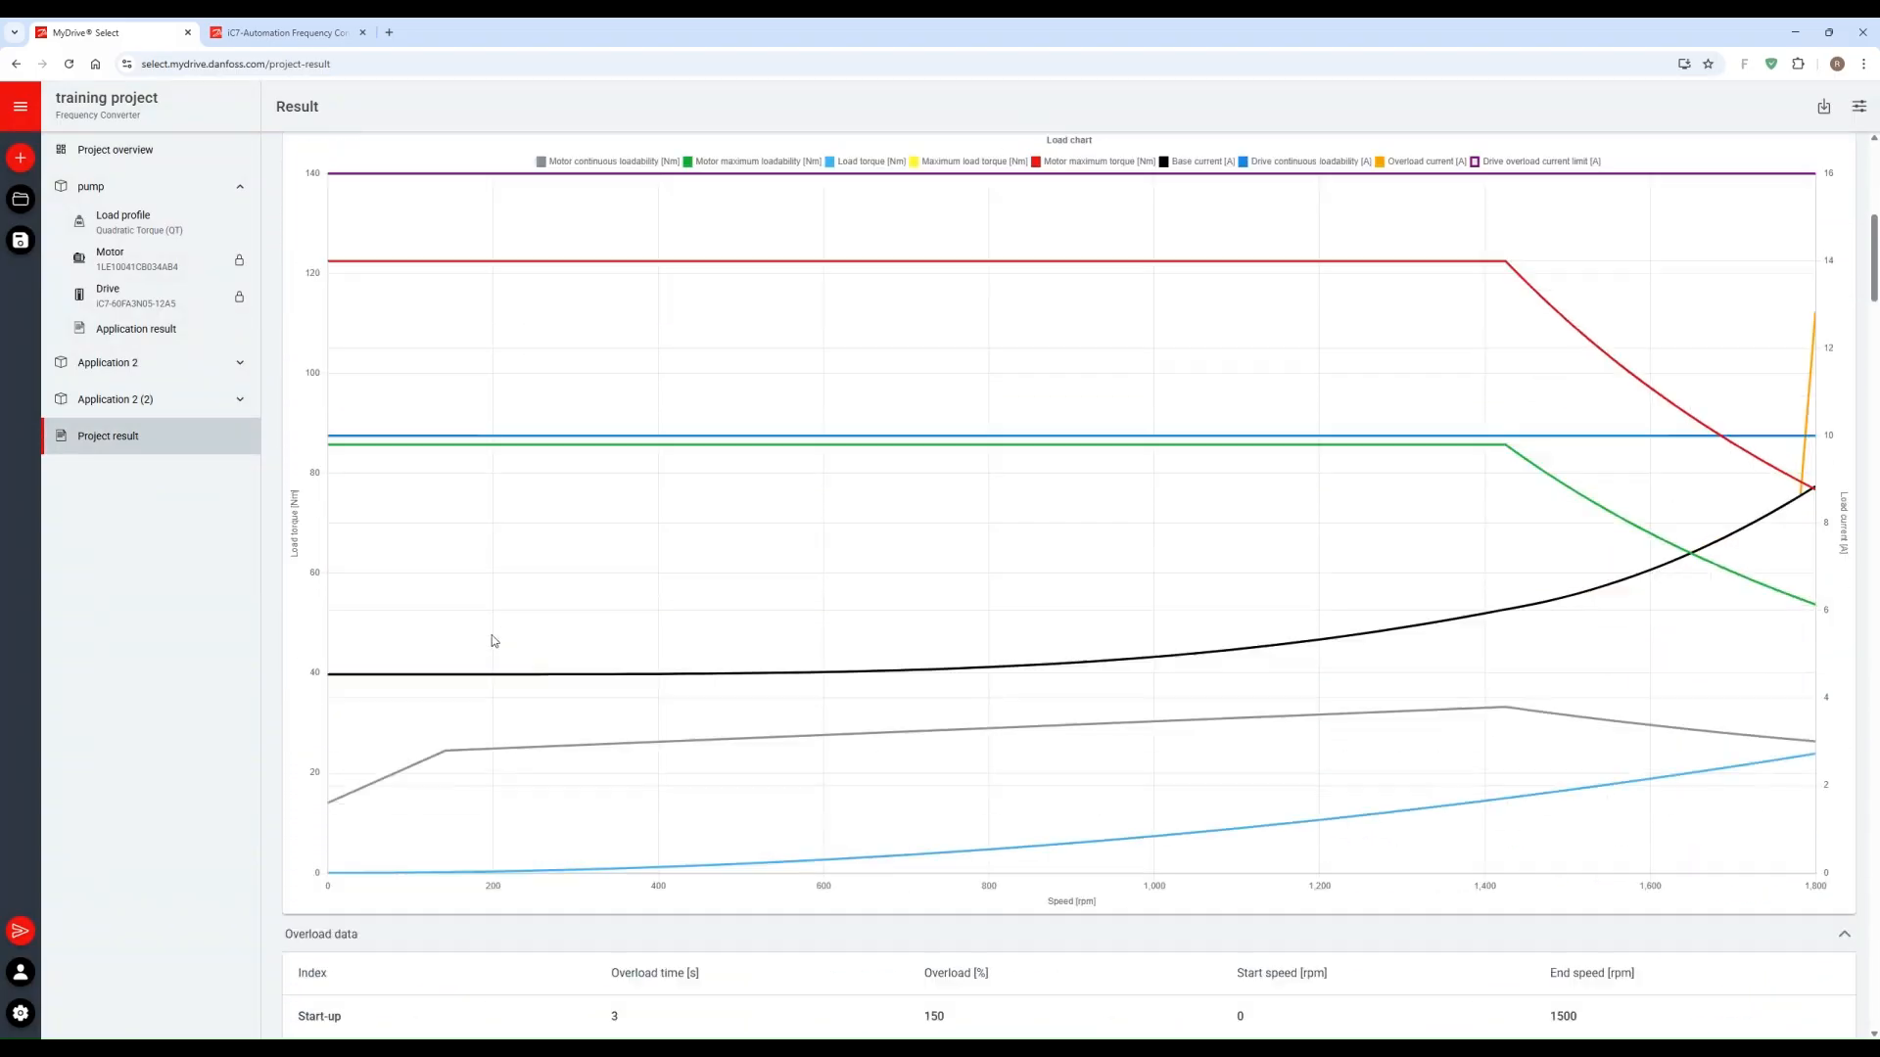
scroll(494, 641, "down", 12)
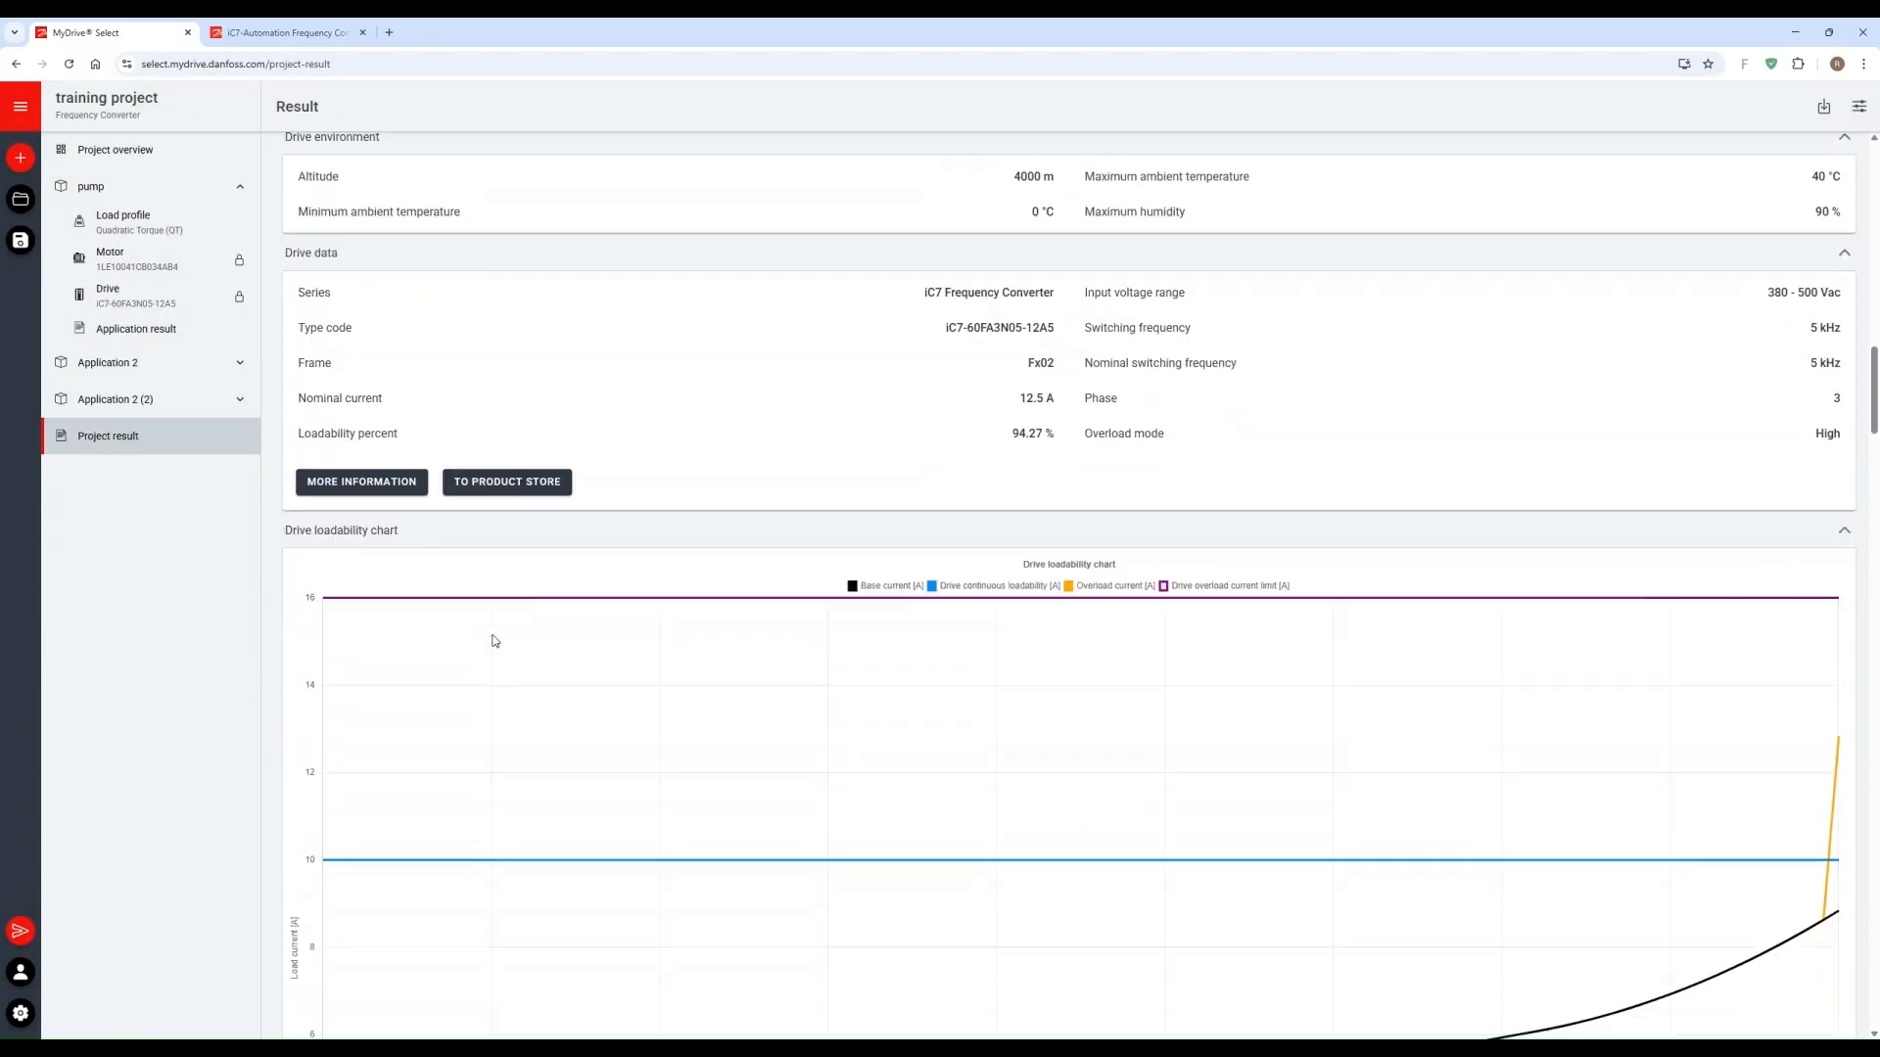
scroll(495, 641, "down", 15)
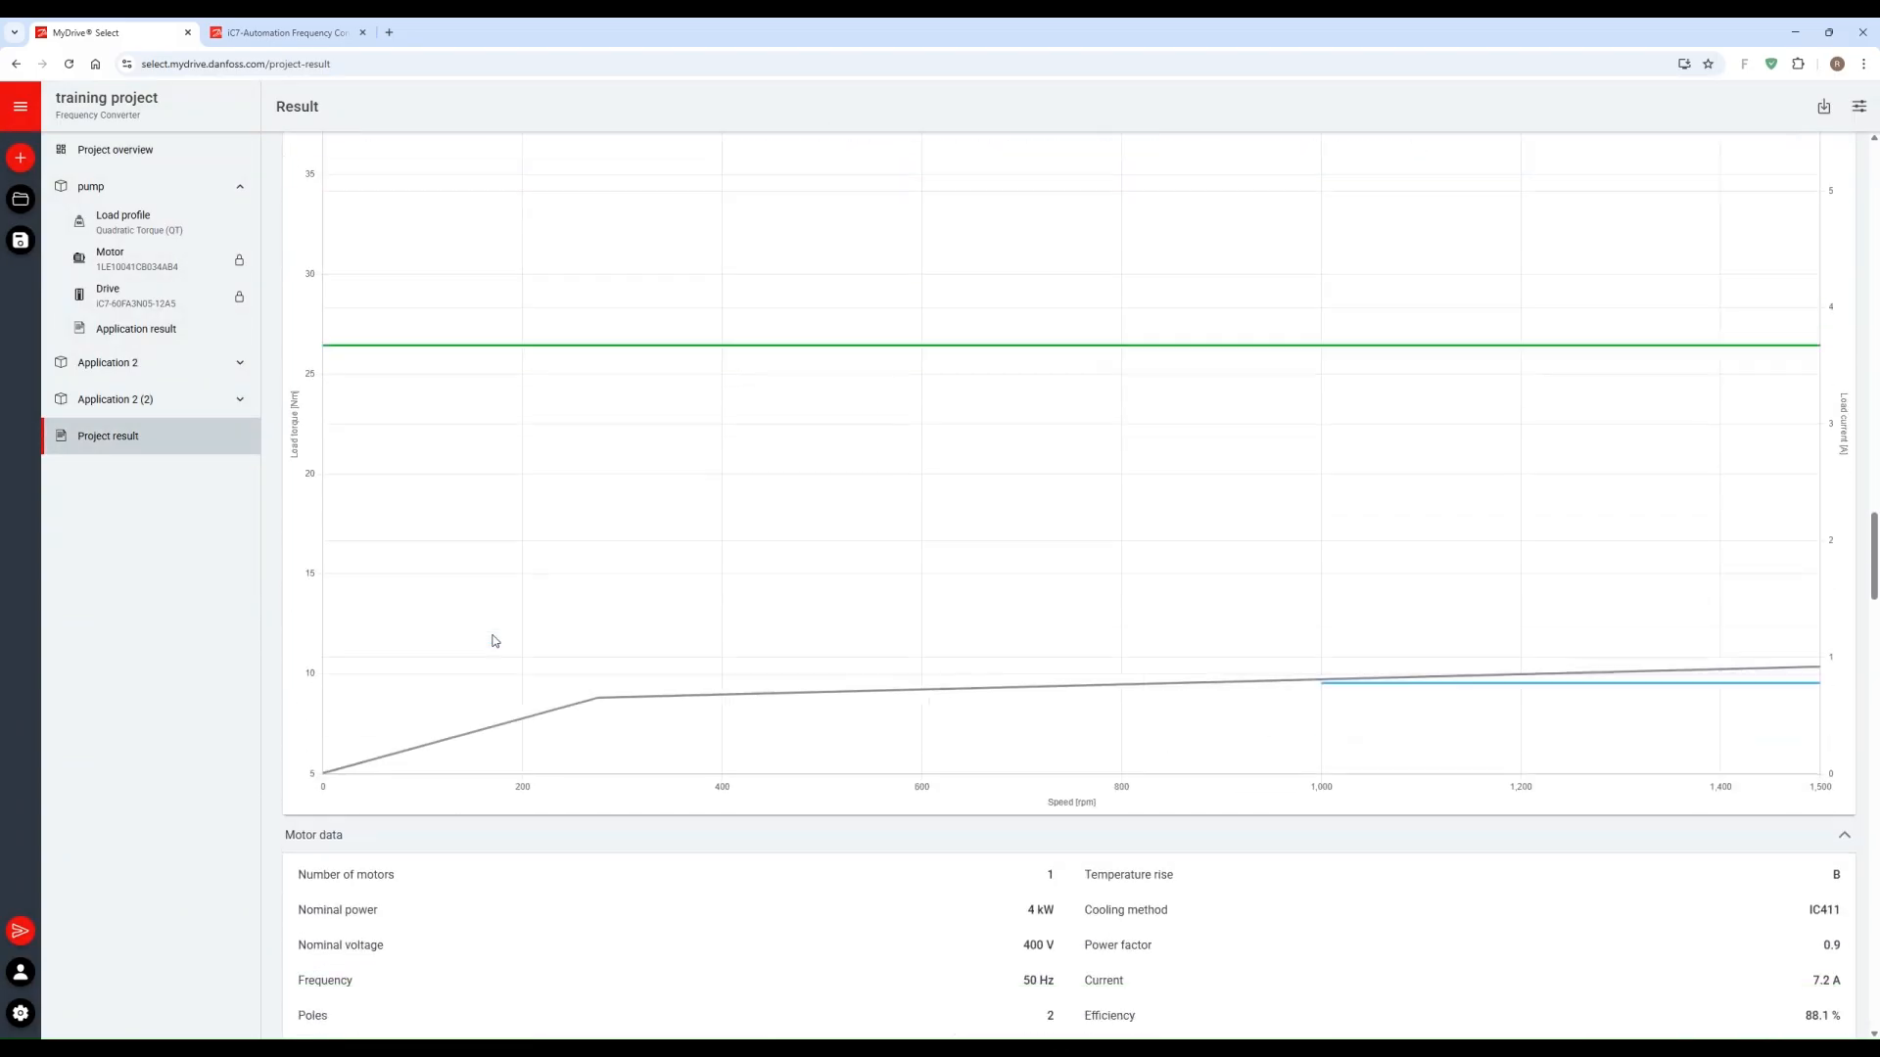
scroll(494, 641, "down", 12)
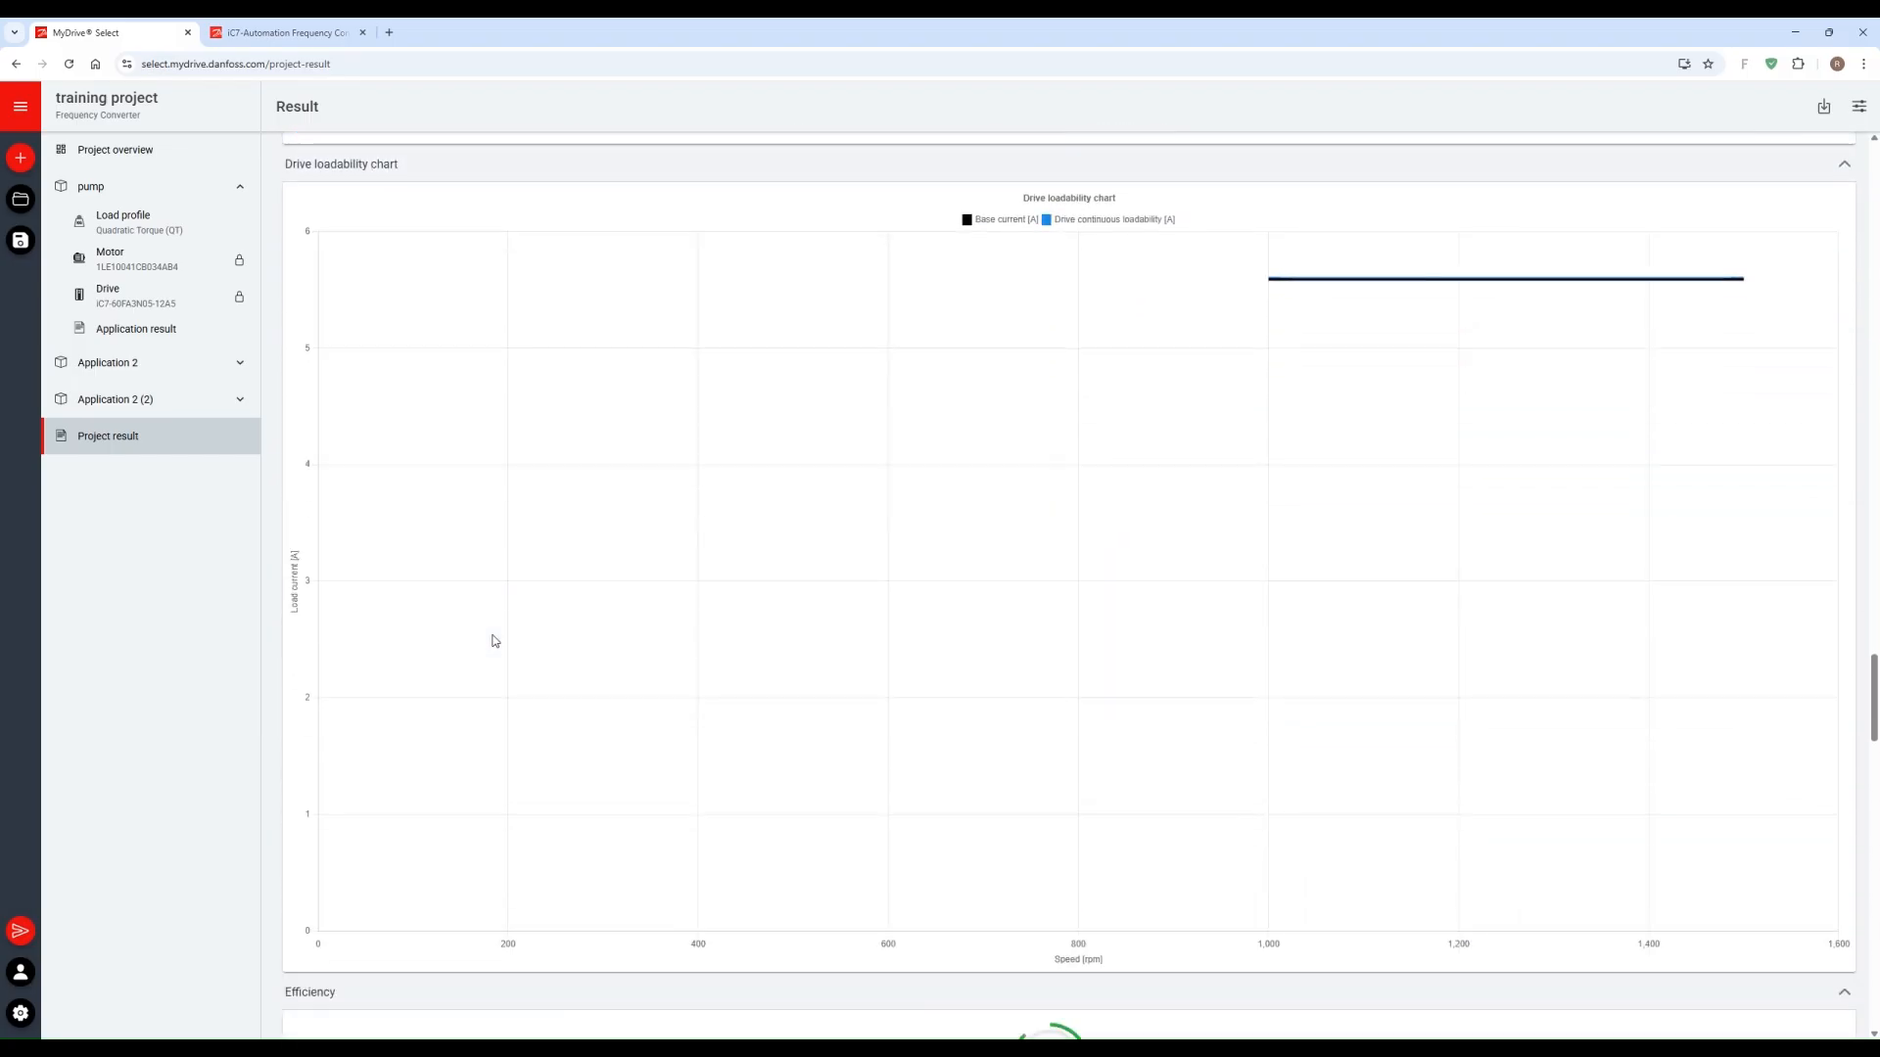
scroll(494, 641, "down", 12)
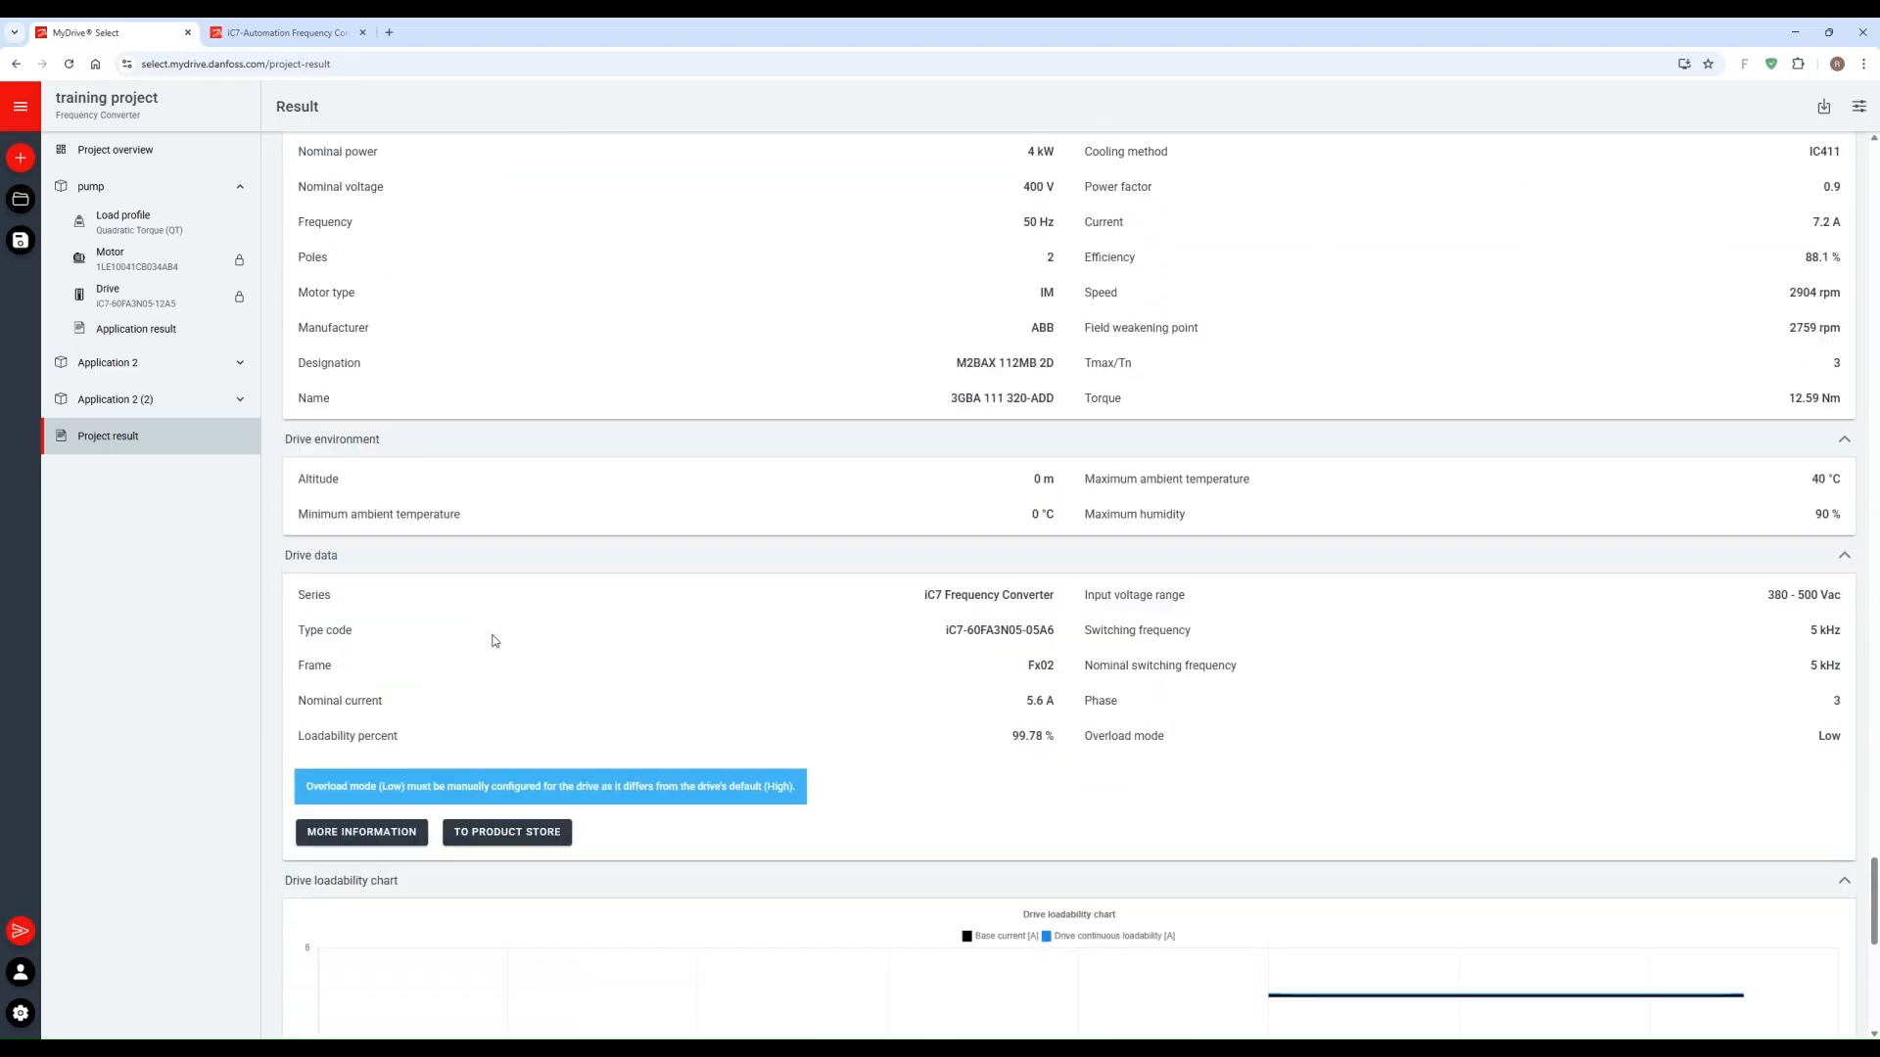
scroll(495, 641, "down", 5)
scroll(494, 641, "up", 6)
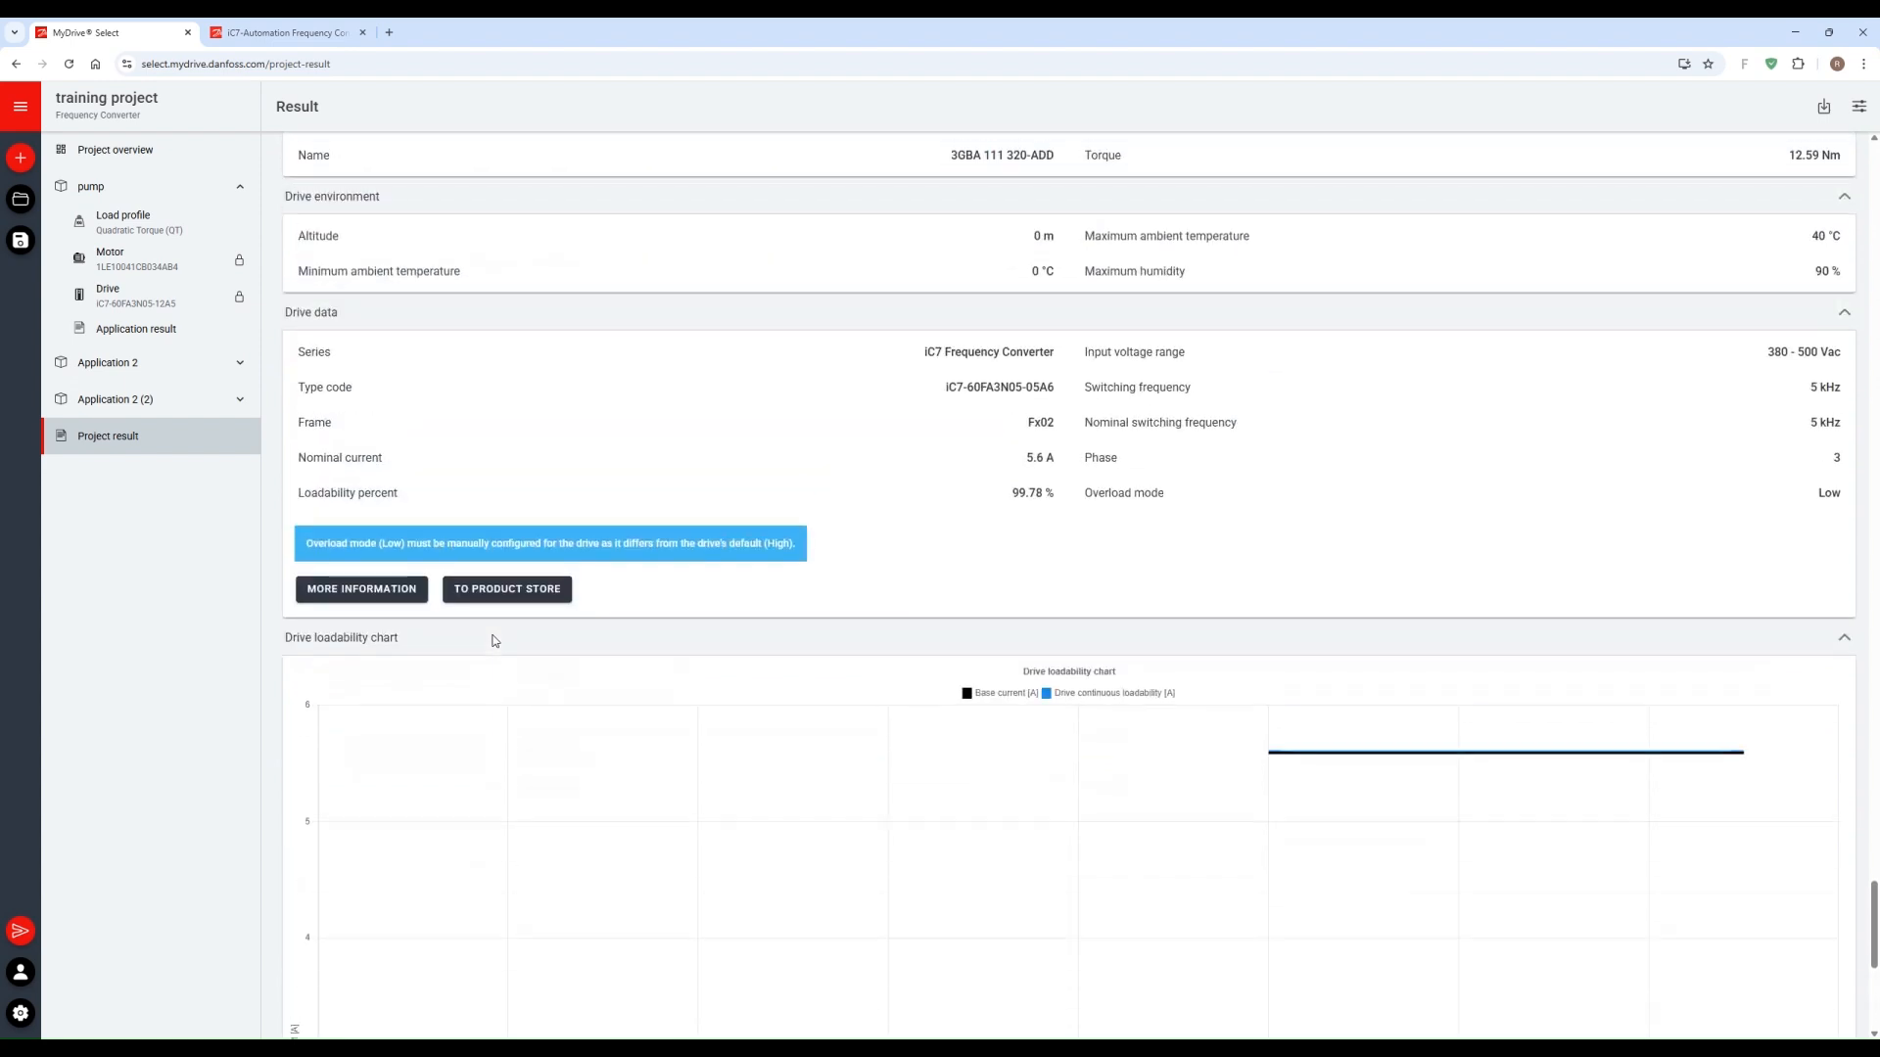